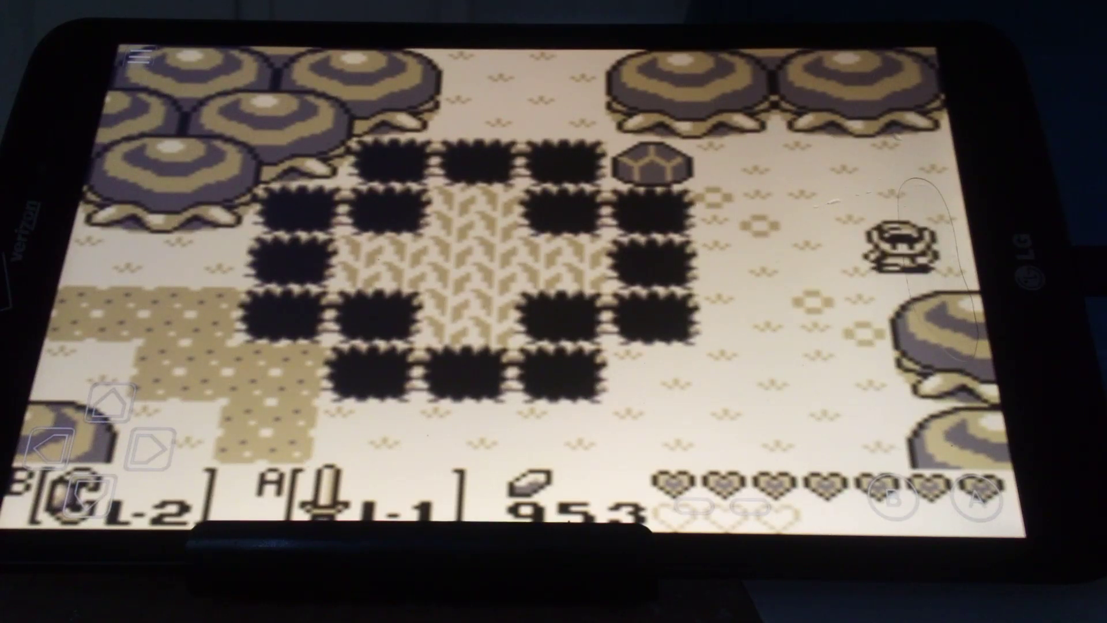
Step: Travel down, up and left across the screens to the field with enemies
key("Down")
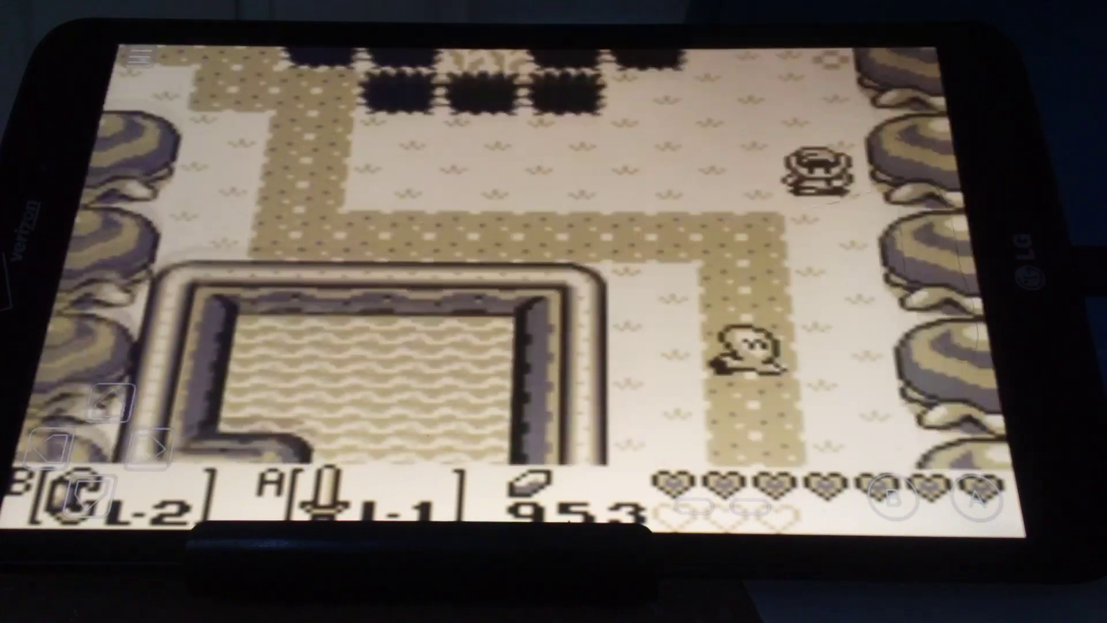
key("Left")
key("Up")
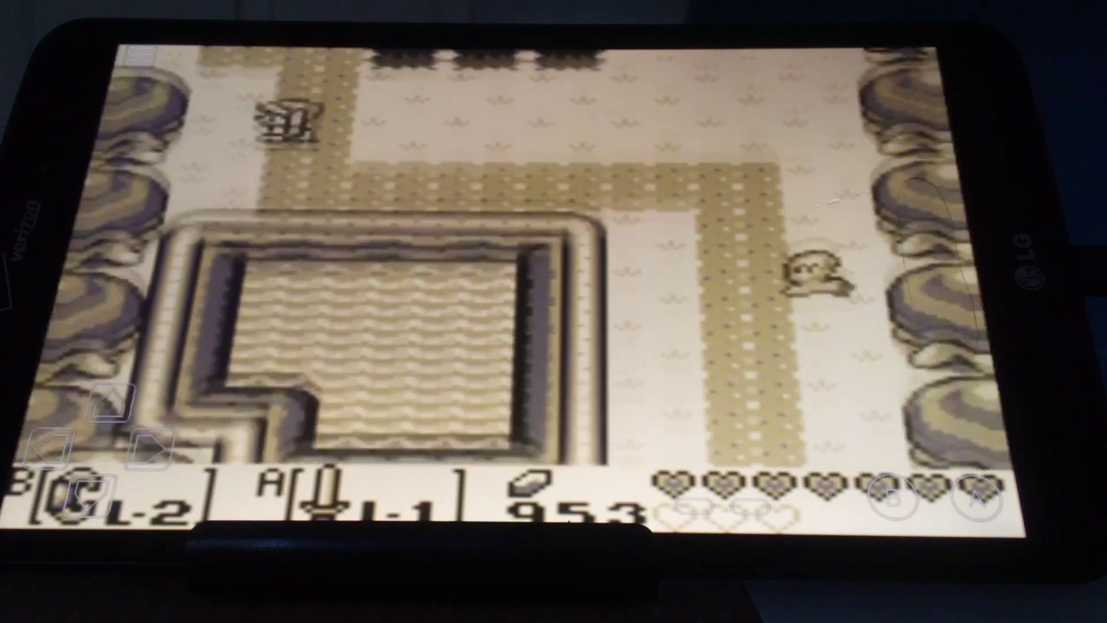
key("Left")
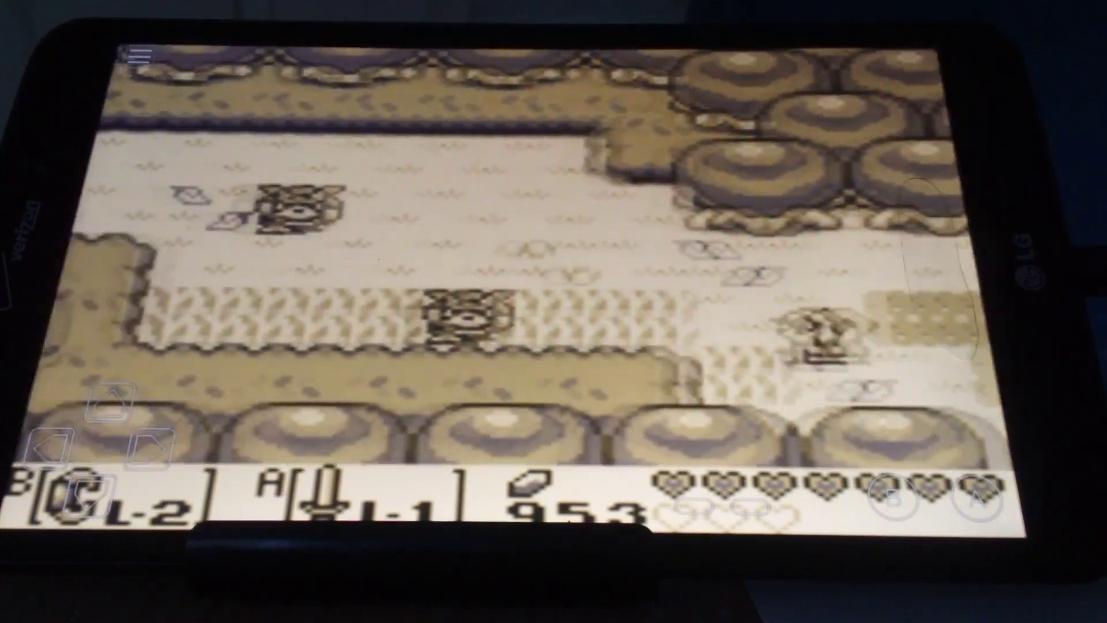
key("Left")
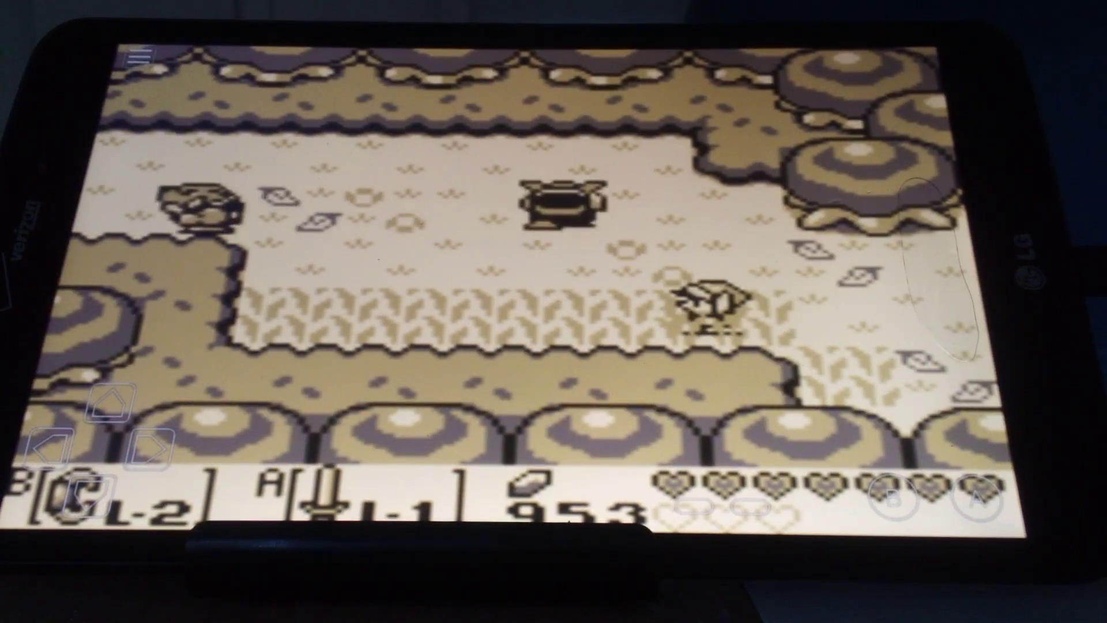
Step: Defeat the enemies in the field with repeated sword swings
key("Up")
key("x")
key("Up")
key("x")
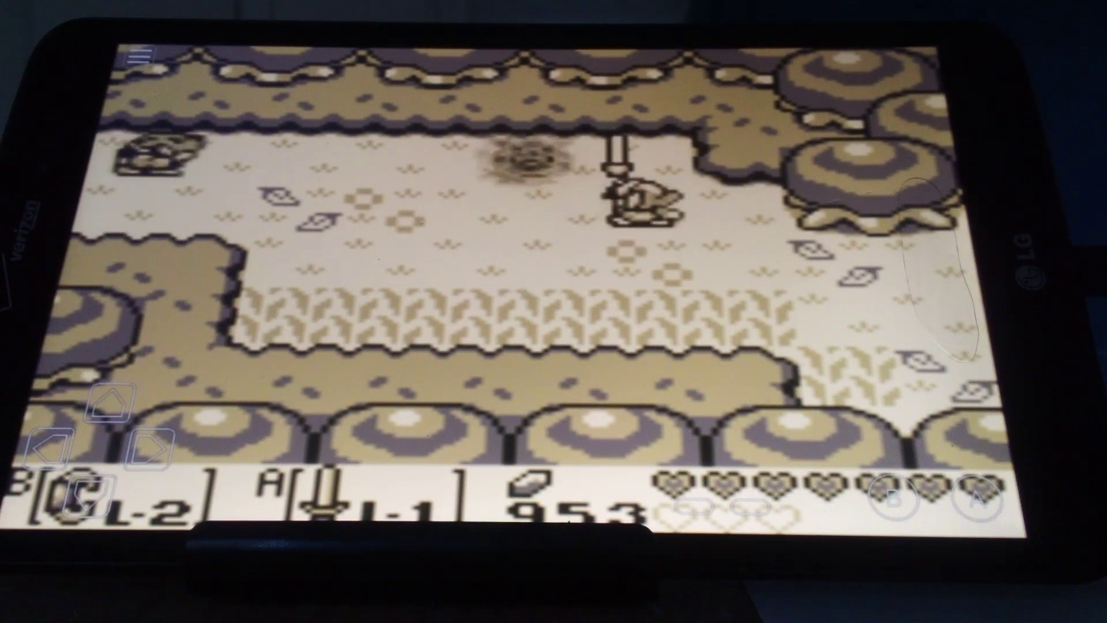
key("Left")
key("x")
key("Left")
key("x")
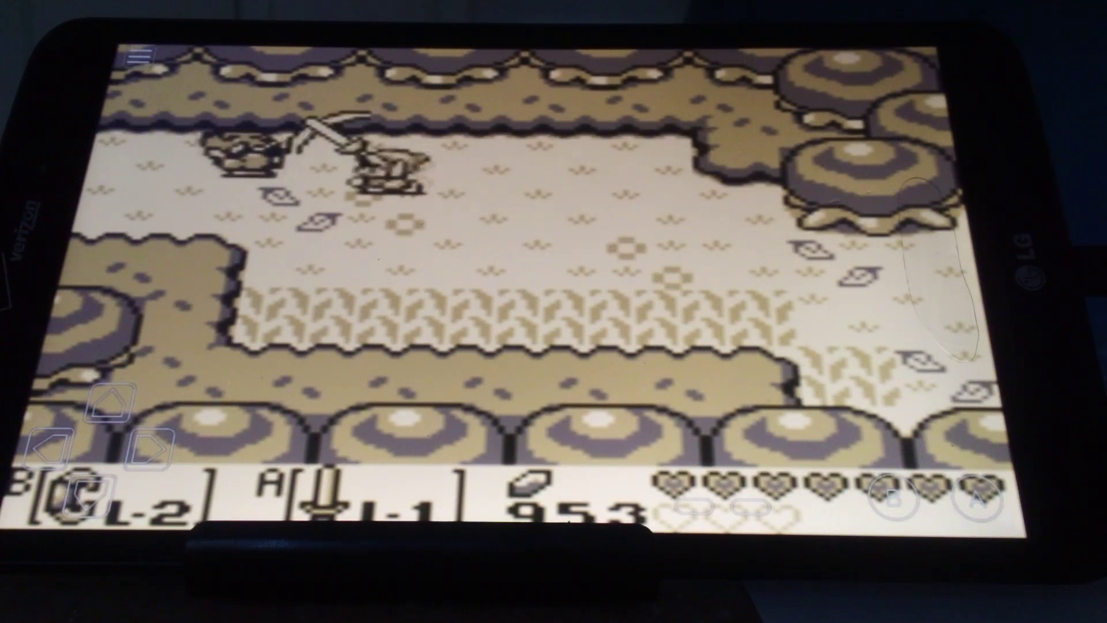
key("x")
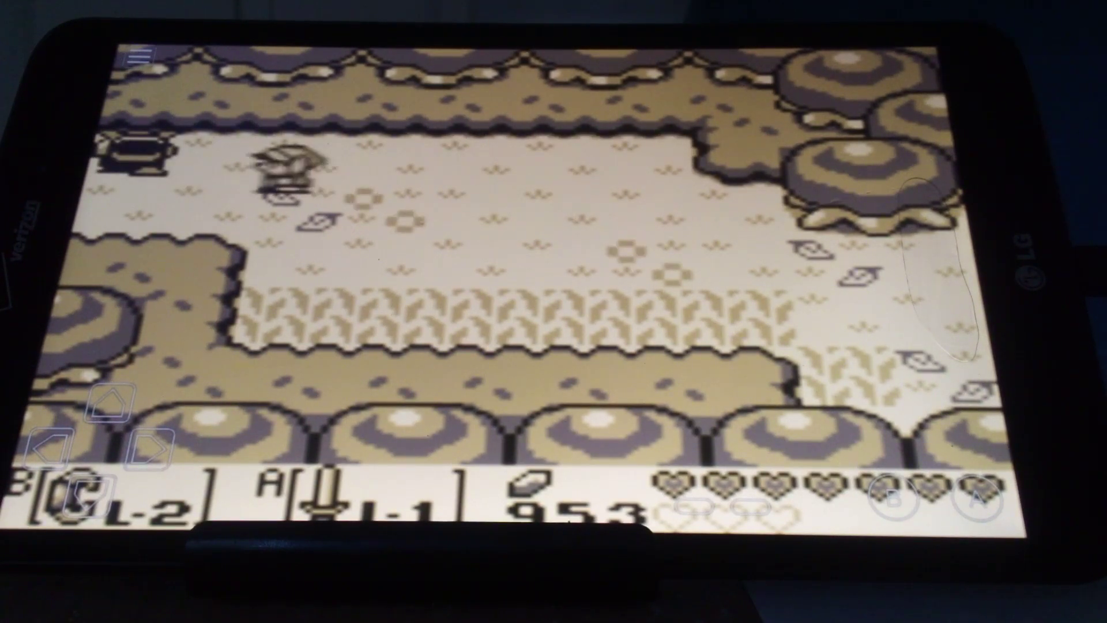
key("x")
Step: Head left and down, knocking back and defeating the enemies near the rocks
key("Left")
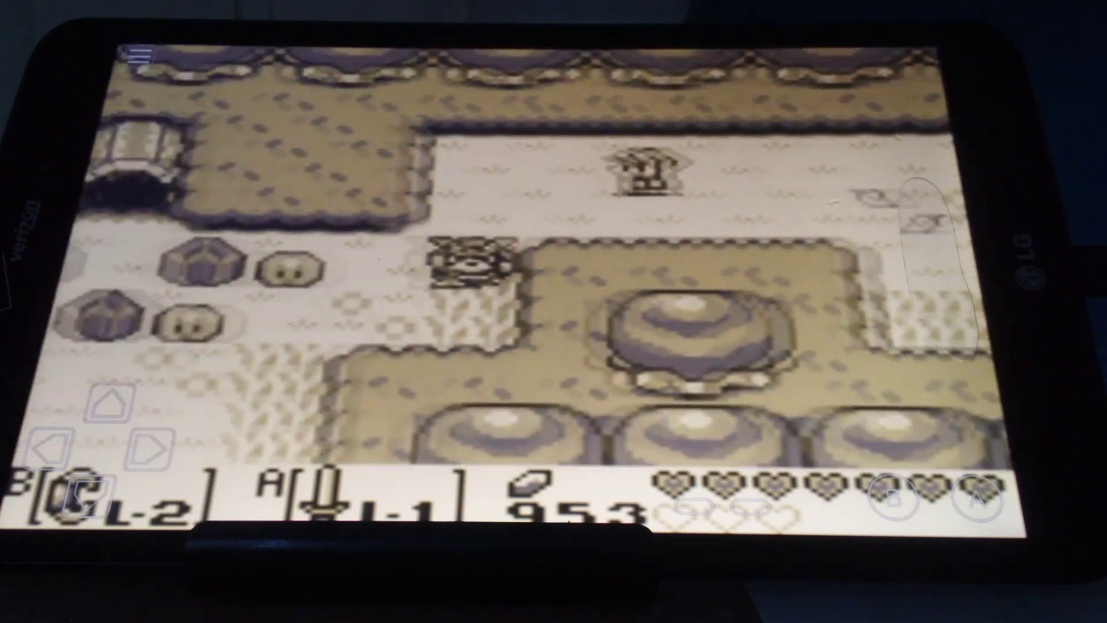
key("x")
key("Left")
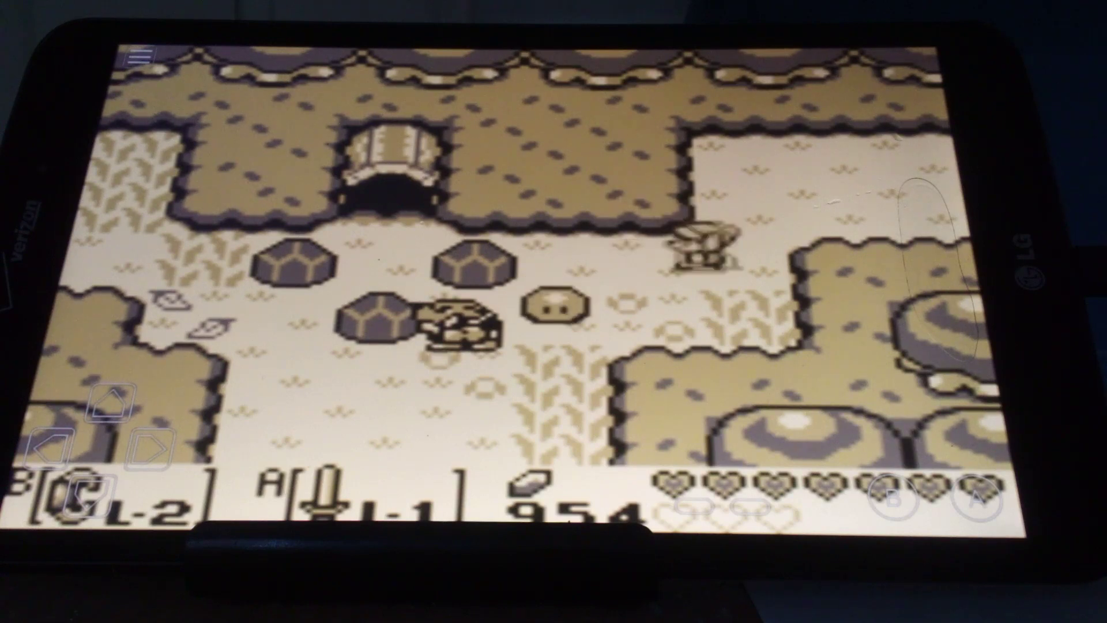
key("Down")
key("x")
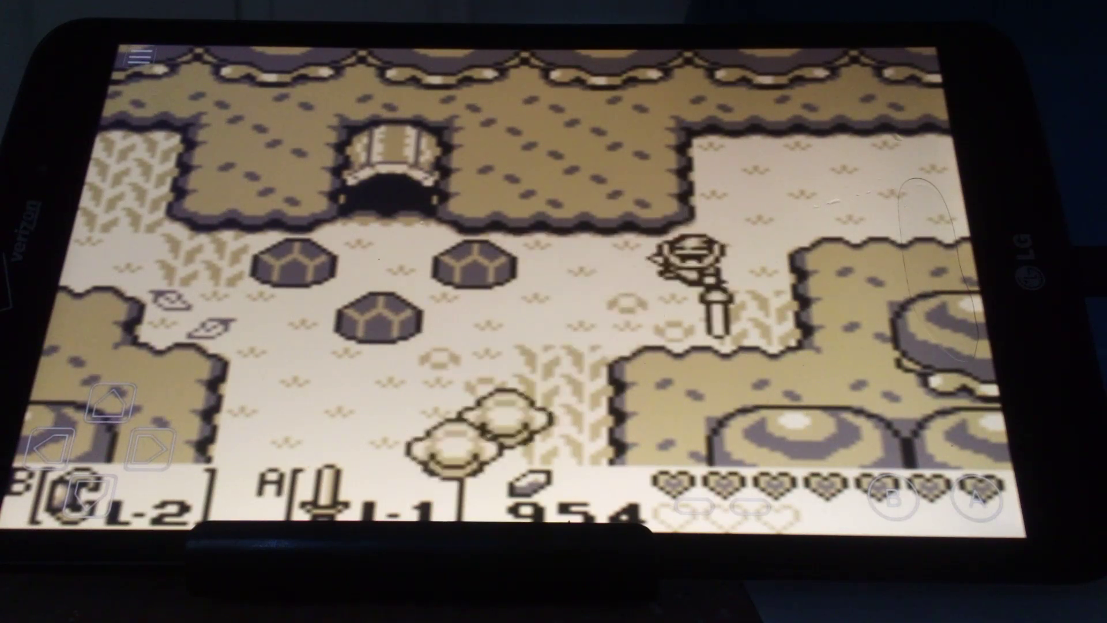
key("Down")
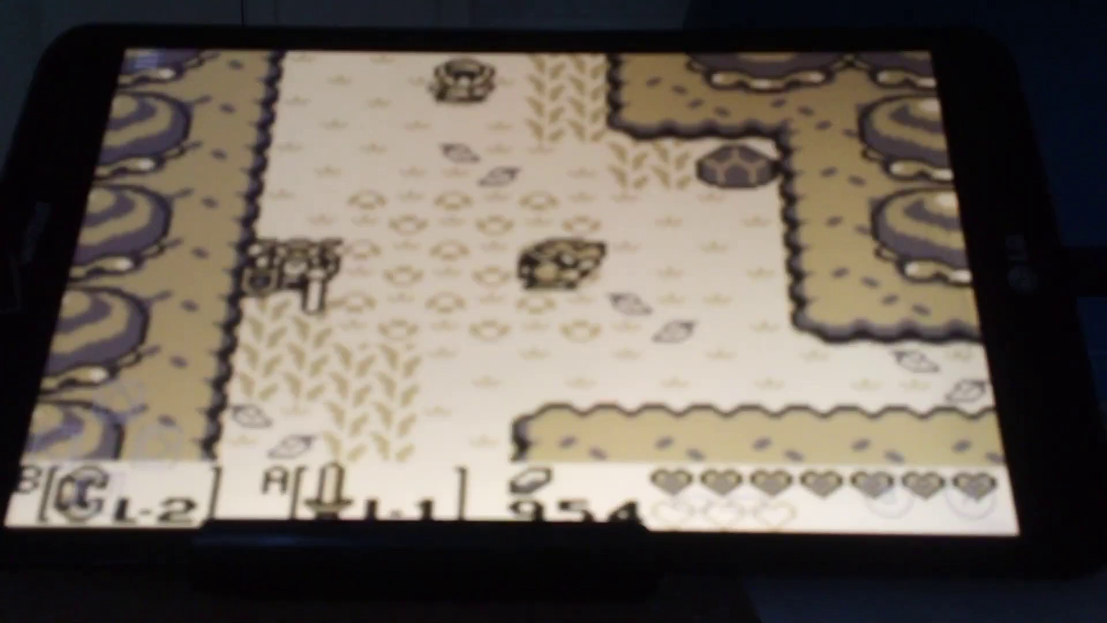
key("x")
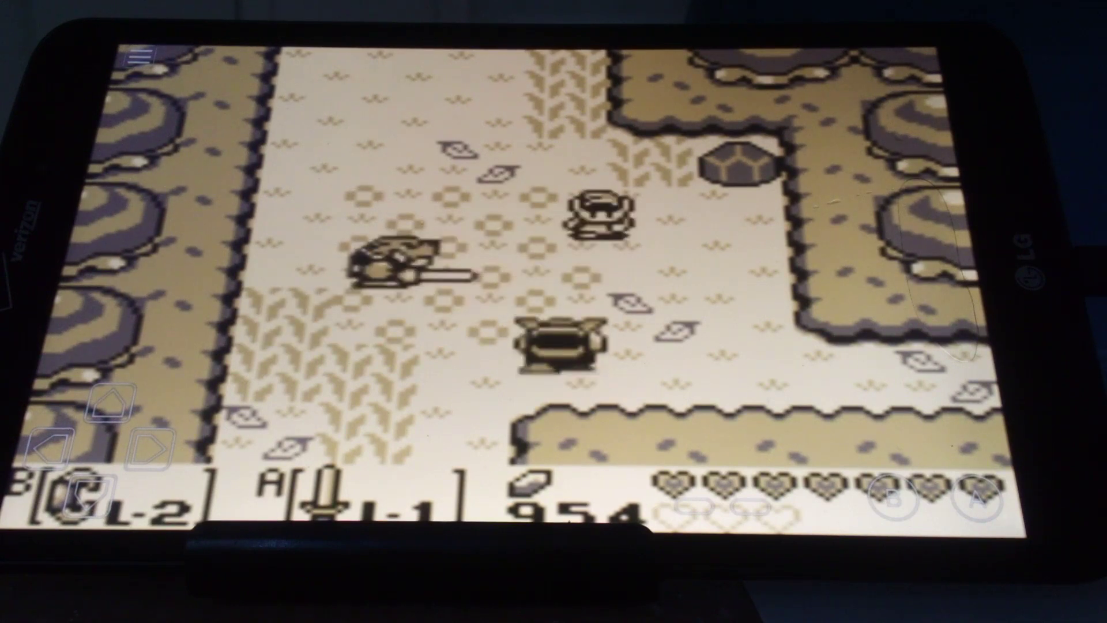
key("x")
key("x")
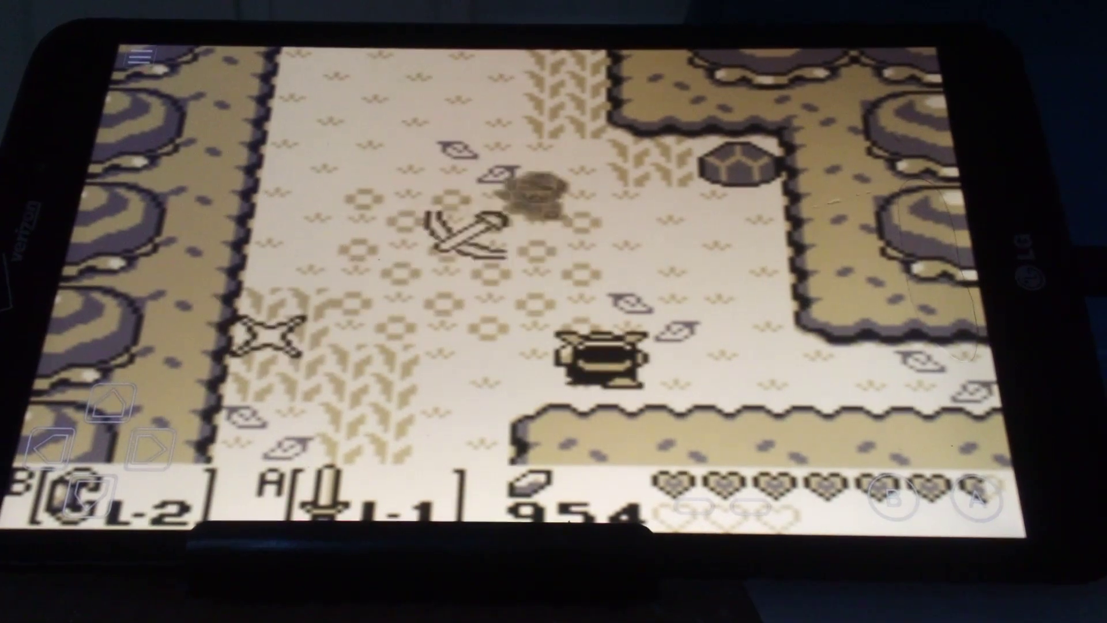
key("x")
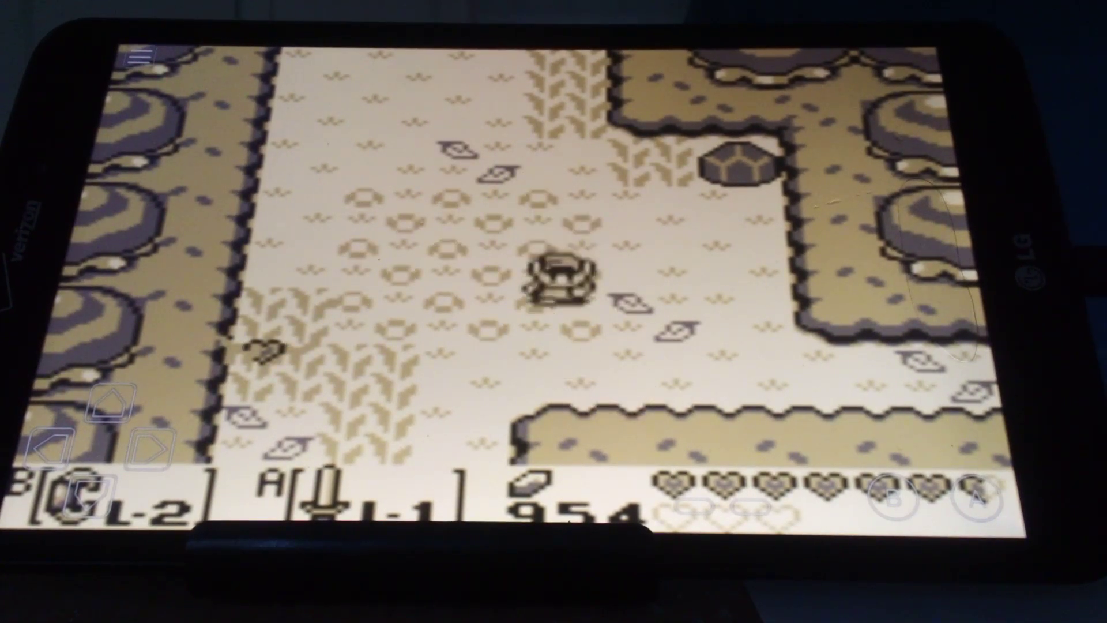
Step: Go down past the signpost through the opening and cut away the round rock
key("Left")
key("Down")
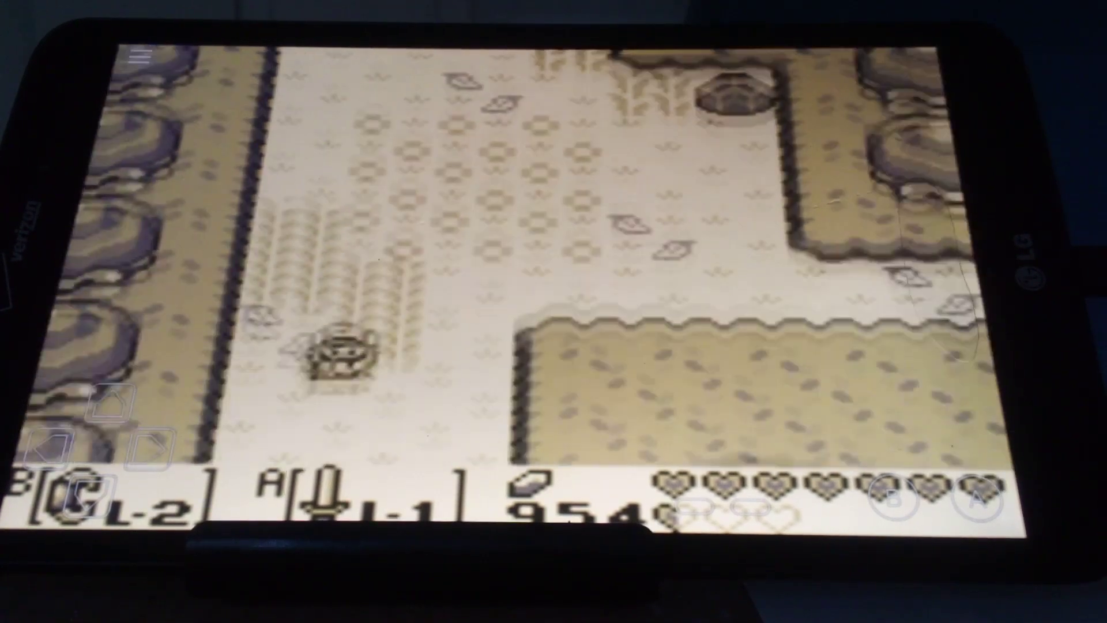
key("Up")
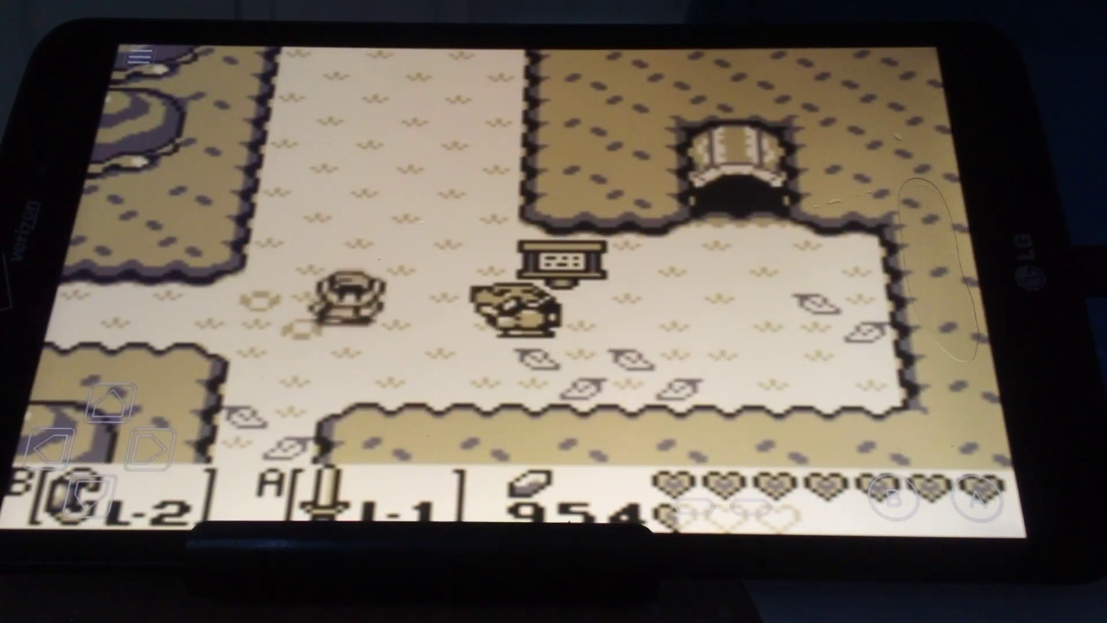
key("Left")
key("Down")
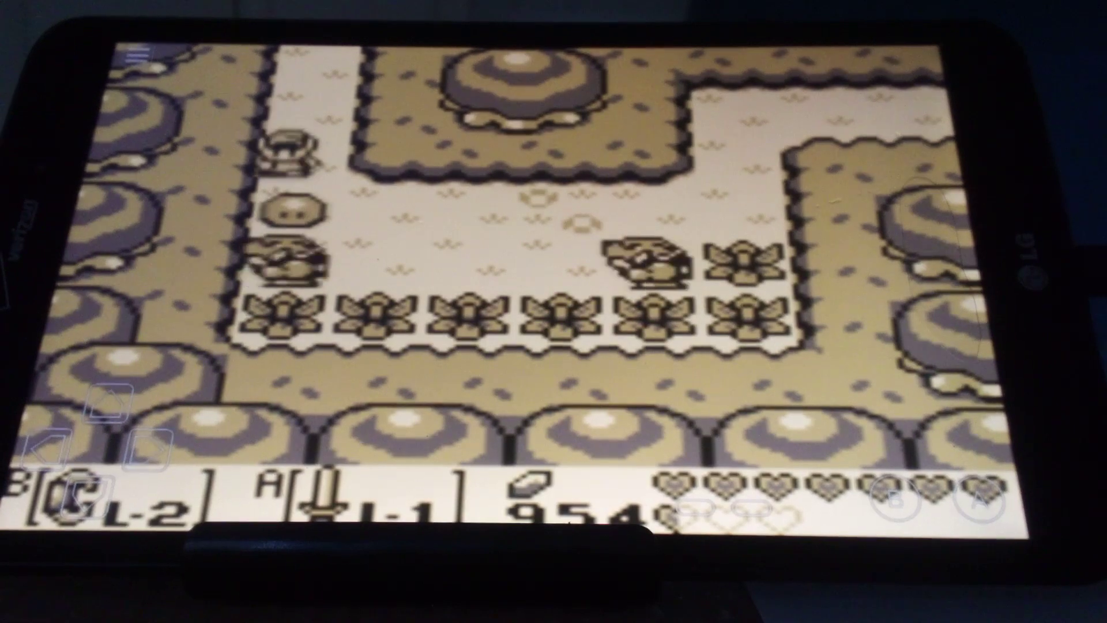
key("a")
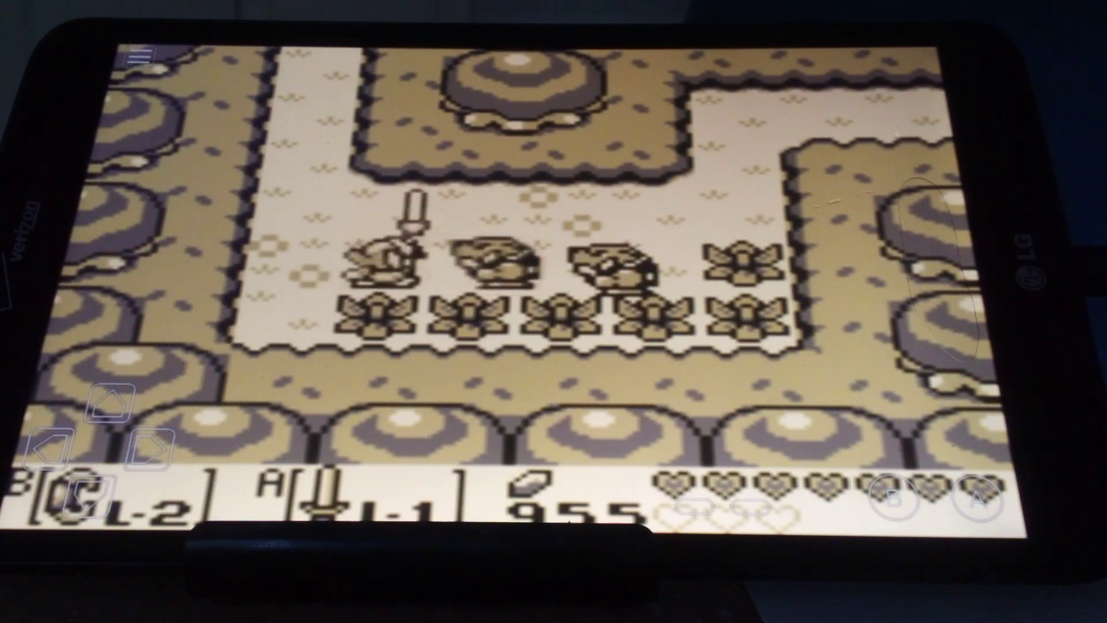
Step: Defeat the upper-right enemy and travel past the flowers to the signpost and cave entrance
key("Right")
key("a")
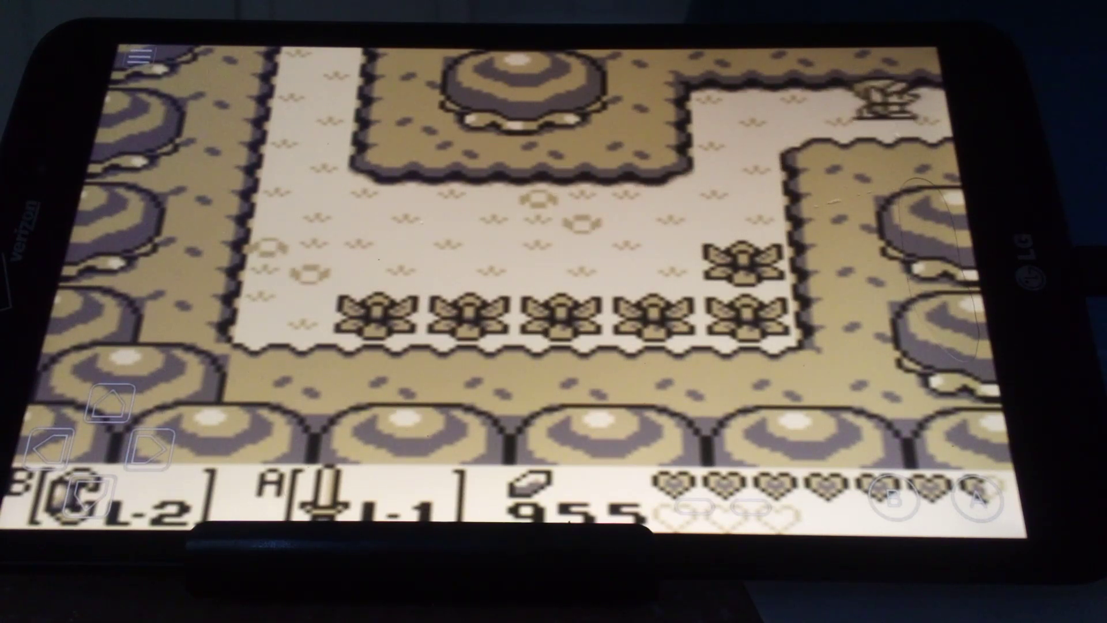
key("Right")
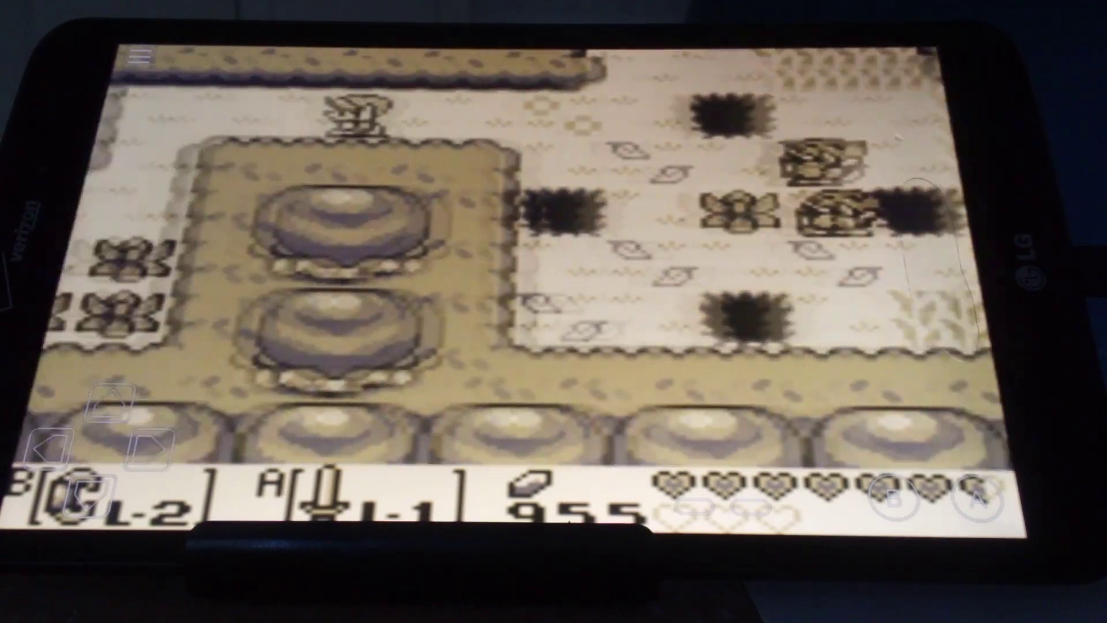
key("Left")
key("Down")
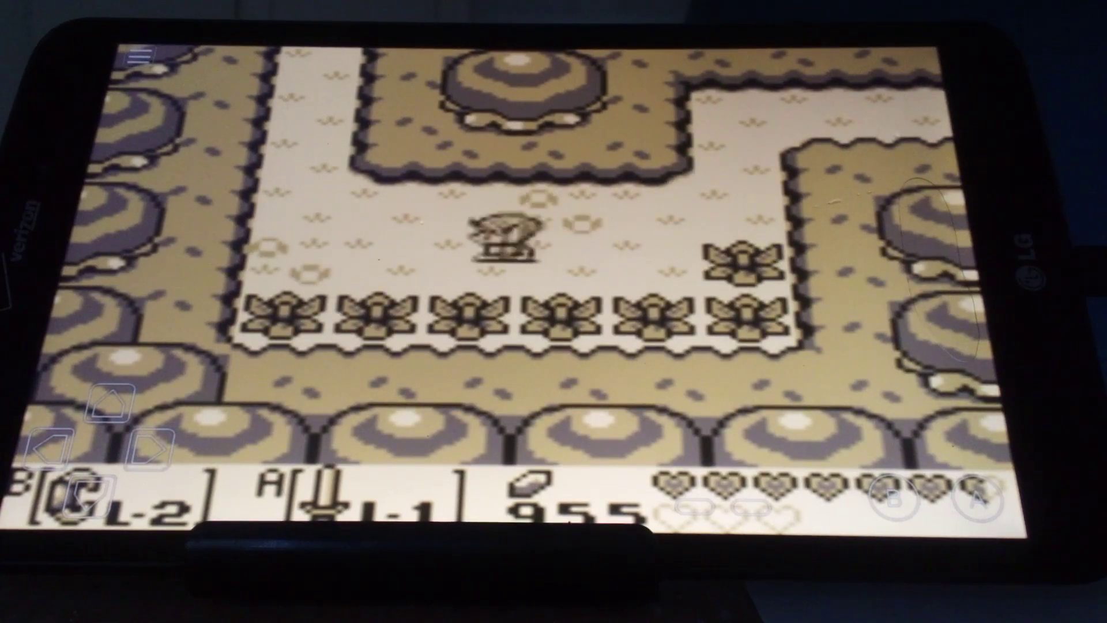
key("Up")
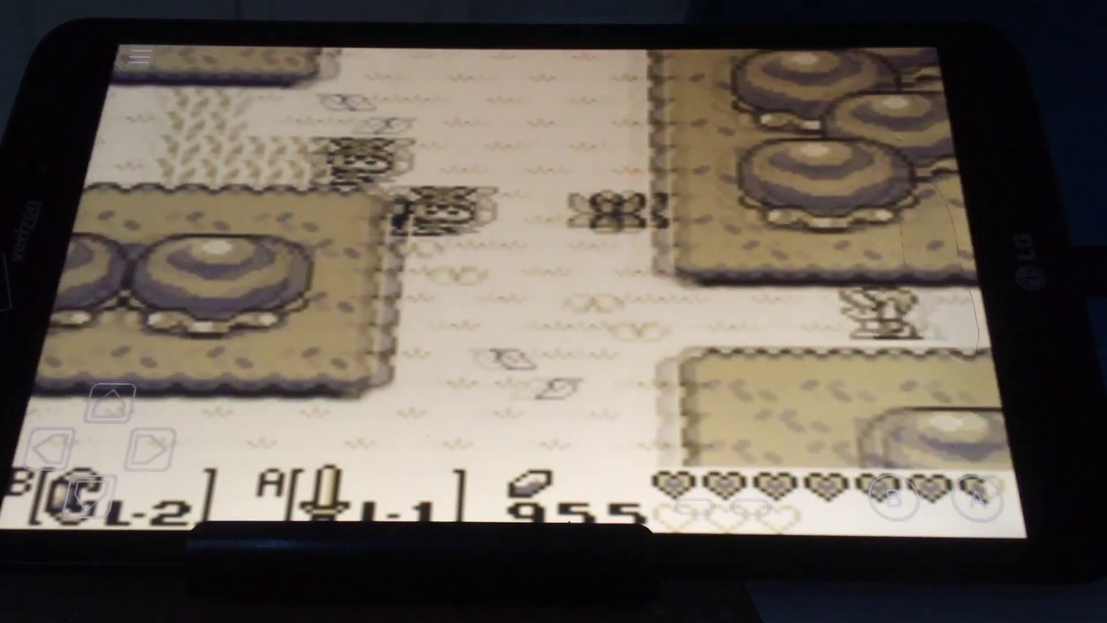
Step: Wander through the tree-lined areas to the left, then head down to the area below
key("Left")
key("Down")
key("Down")
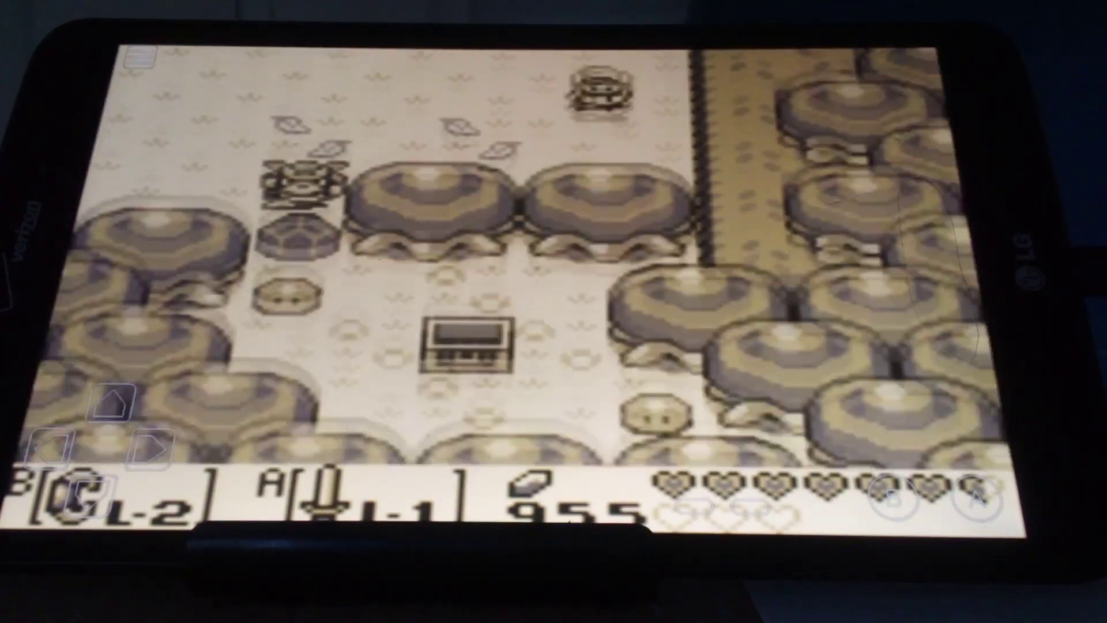
key("Right")
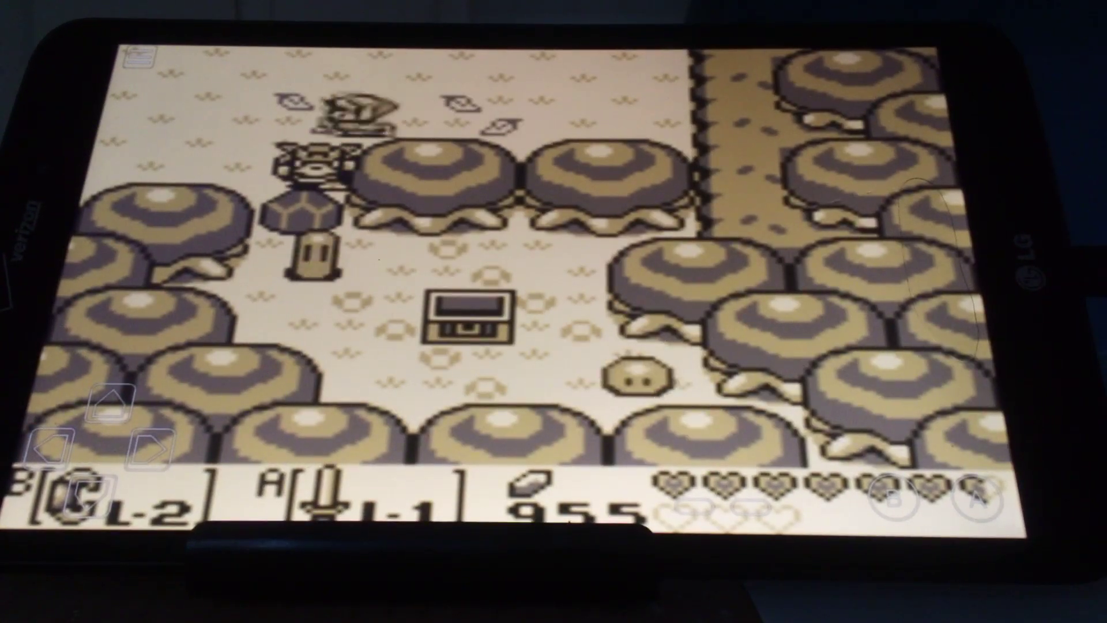
key("Left")
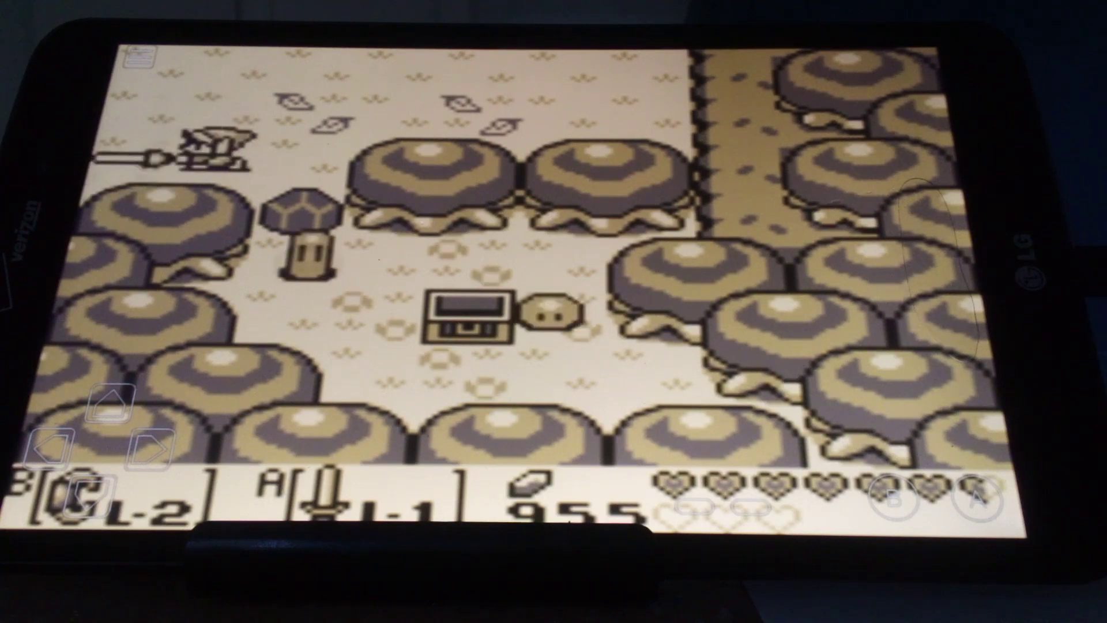
key("Right")
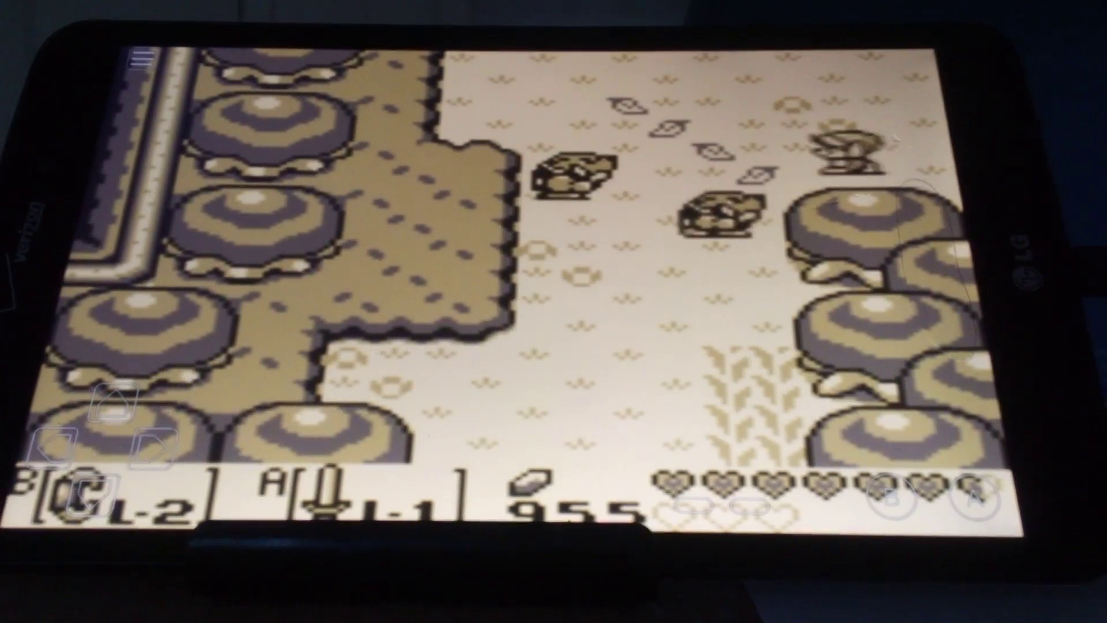
key("Up")
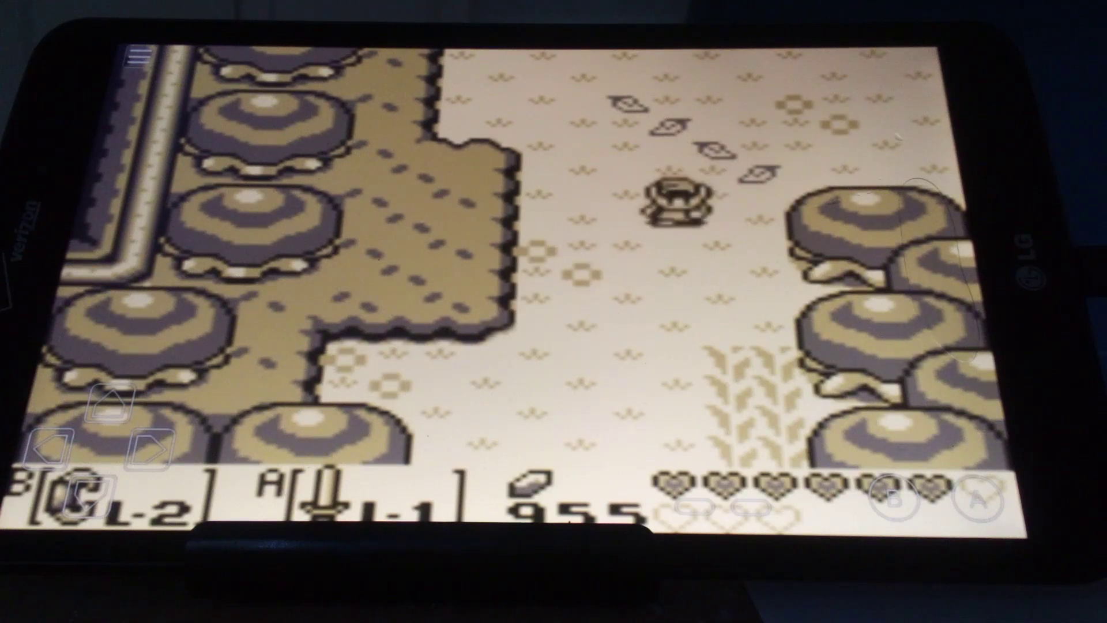
key("Left")
key("Down")
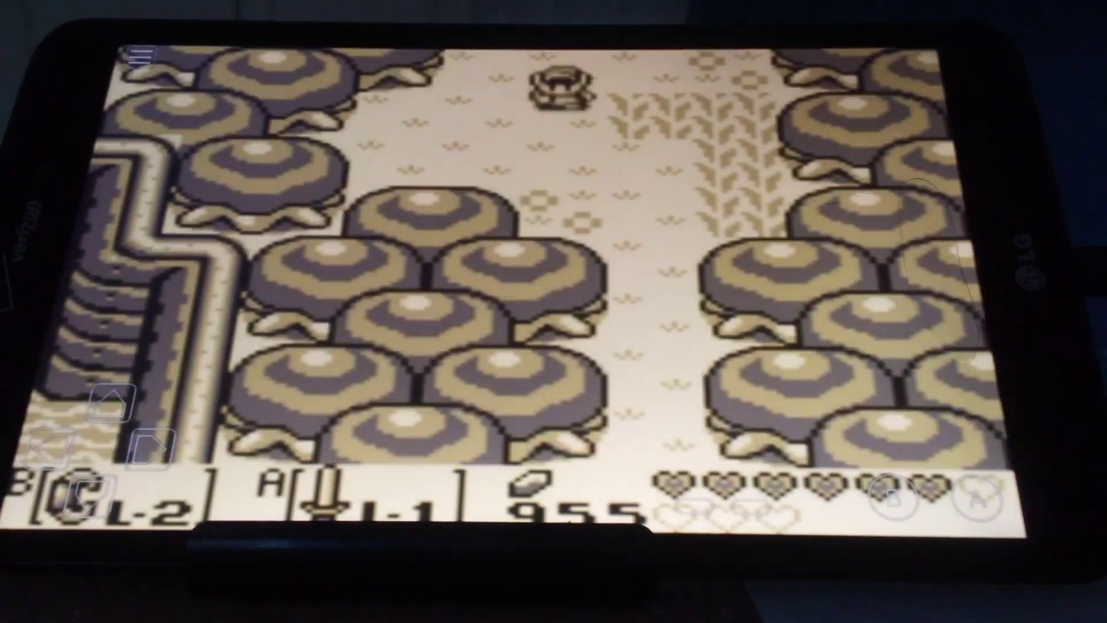
Step: Follow the path down past the signpost and shrine to the screen with the house
key("Down")
key("Right")
key("Down")
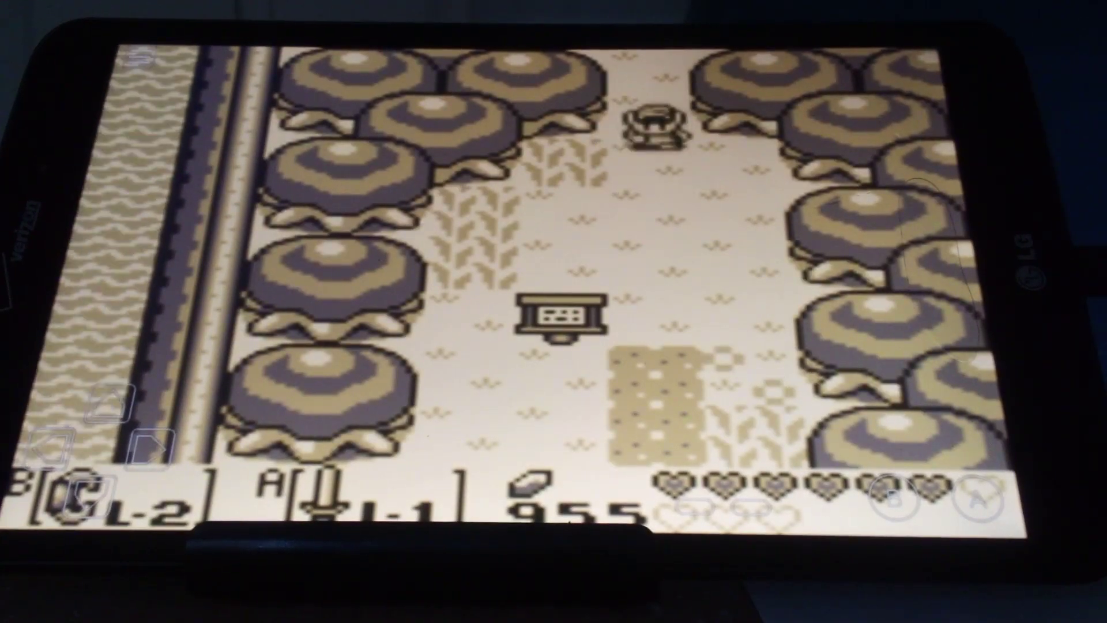
key("Down")
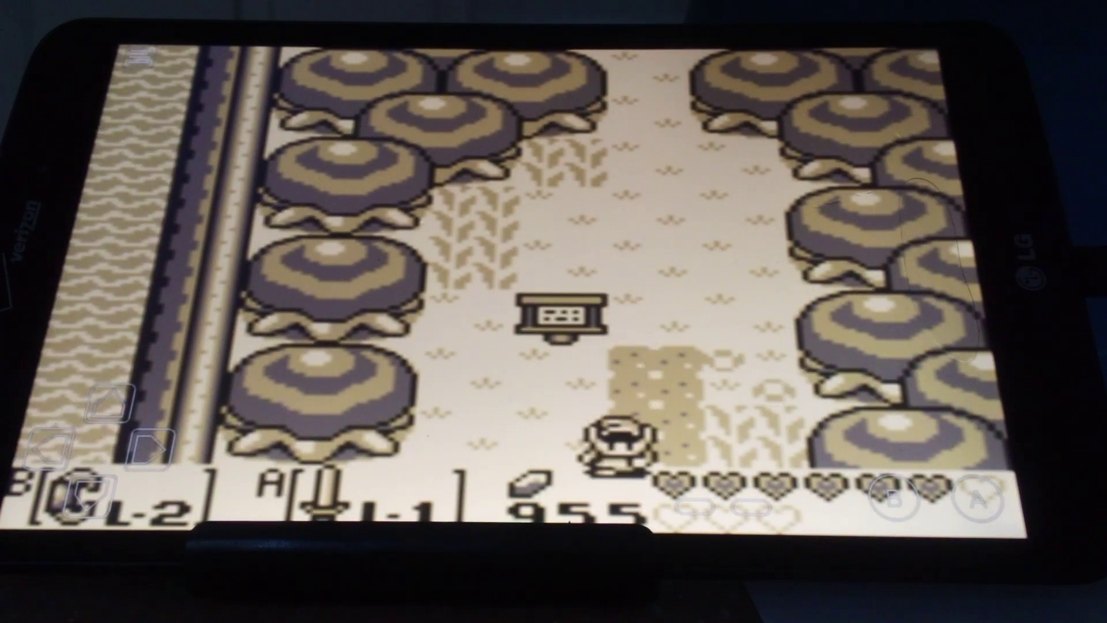
key("Right")
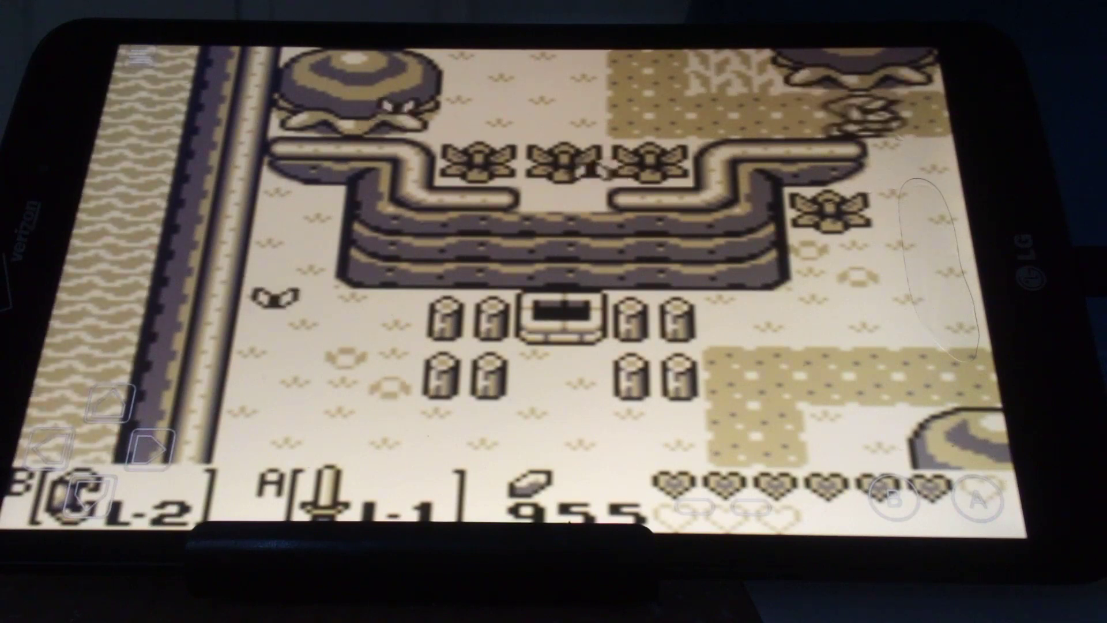
key("Up")
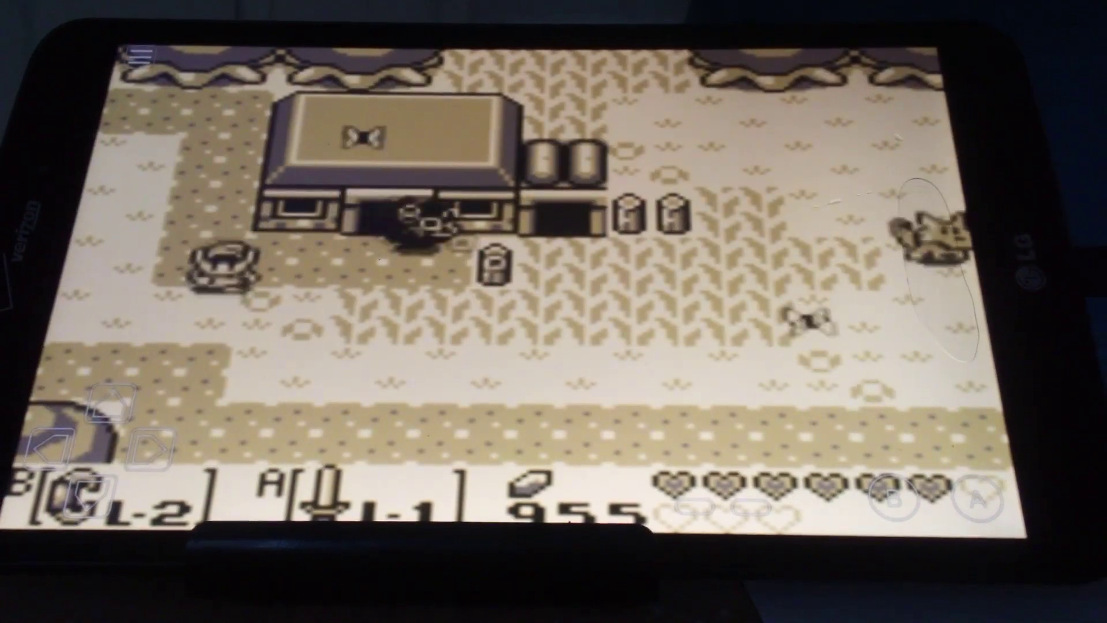
Step: Head south and east along the paths, cutting the grass with the sword
key("Down")
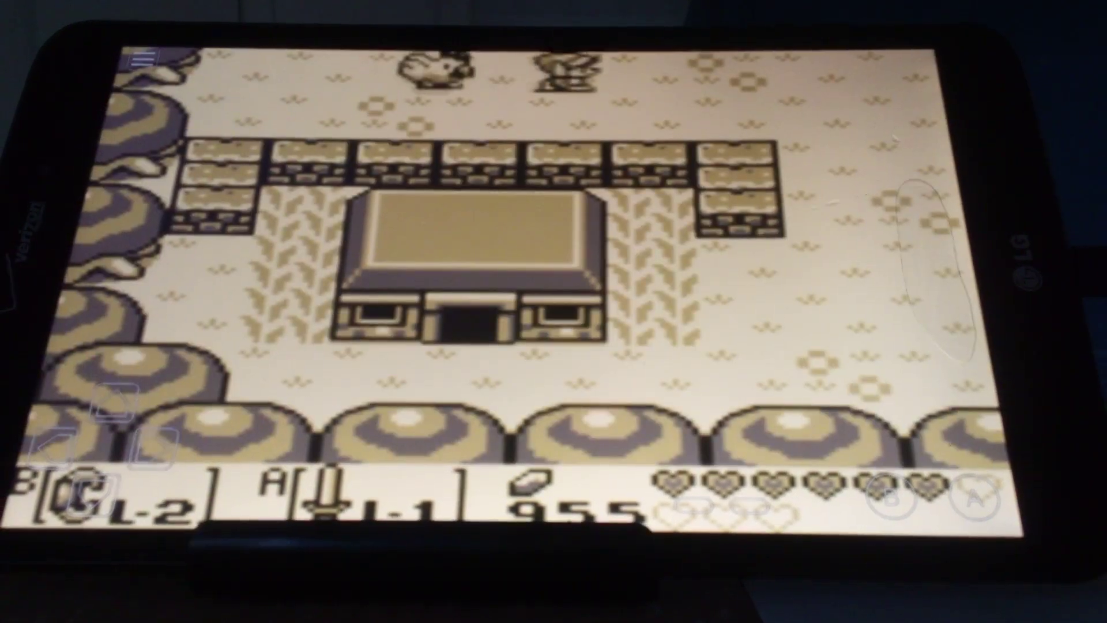
key("Right")
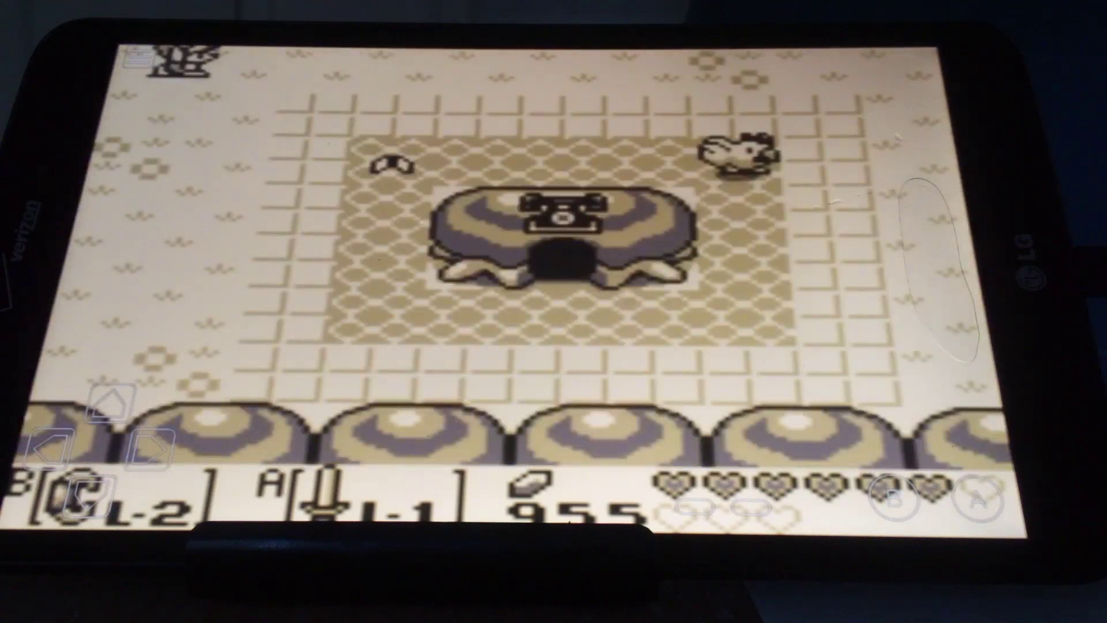
key("Right")
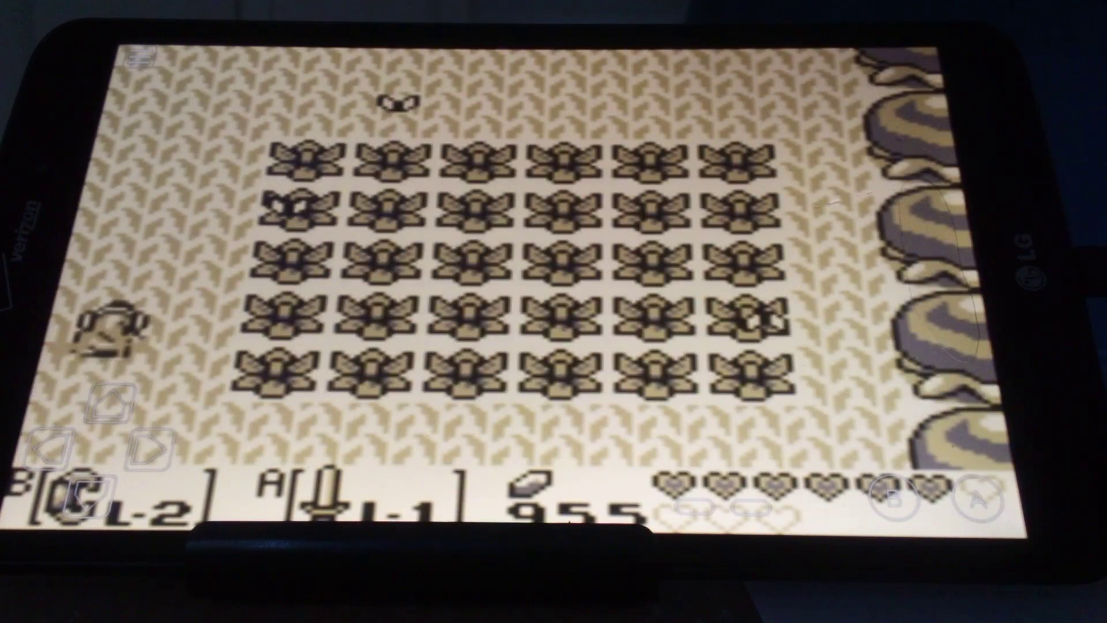
key("Up")
key("Up")
key("a")
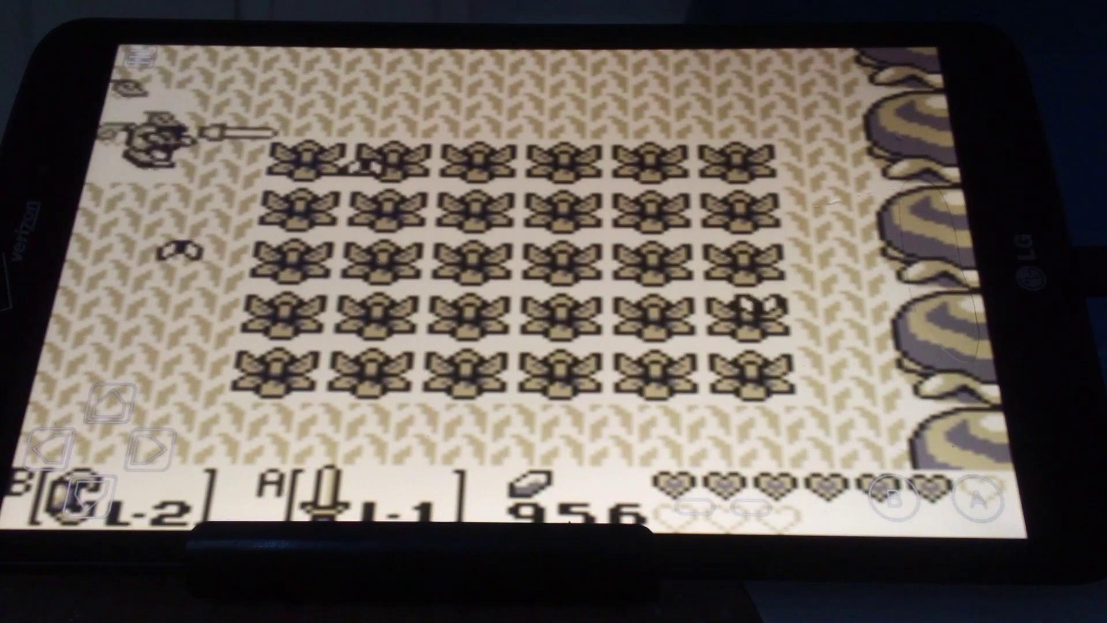
key("Up")
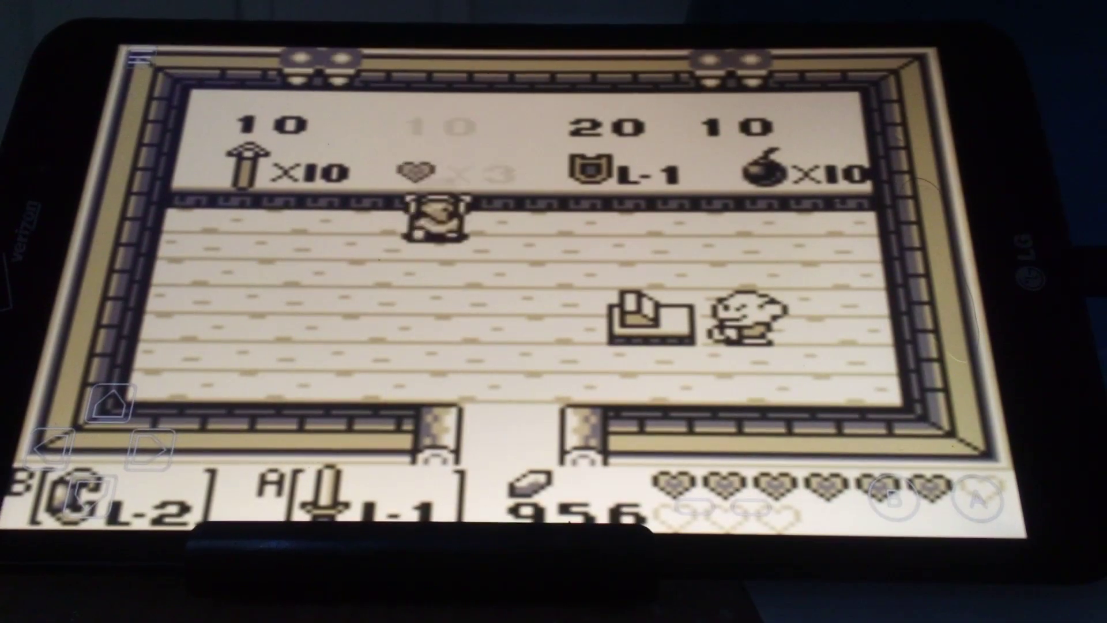
Step: Buy the item from the shopkeeper for 10 rupees and leave the shop
key("Down")
key("Right")
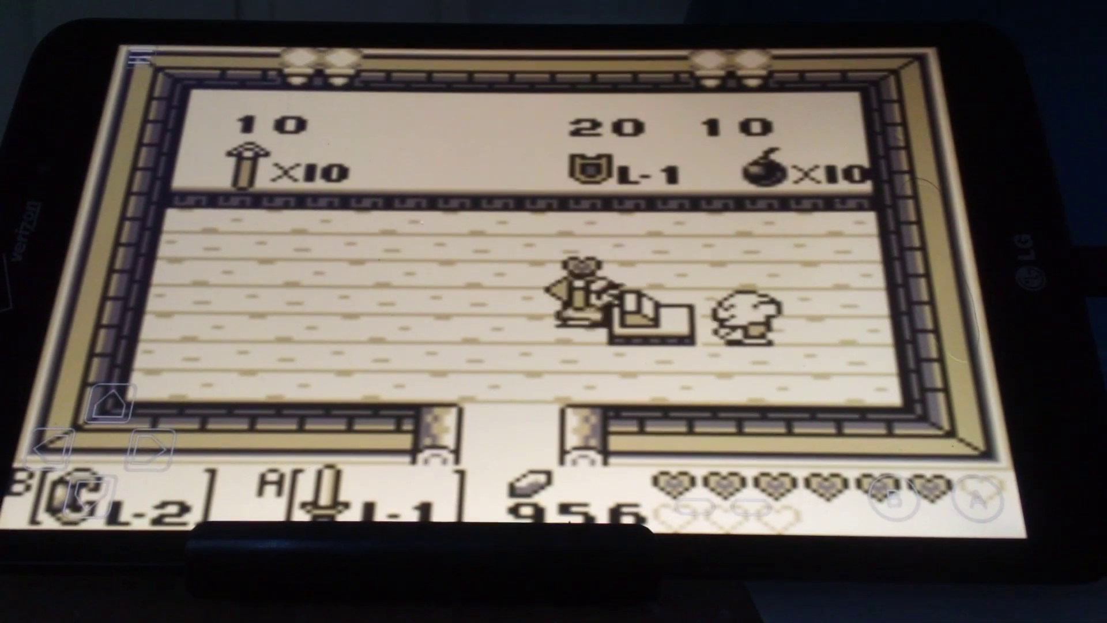
key("a")
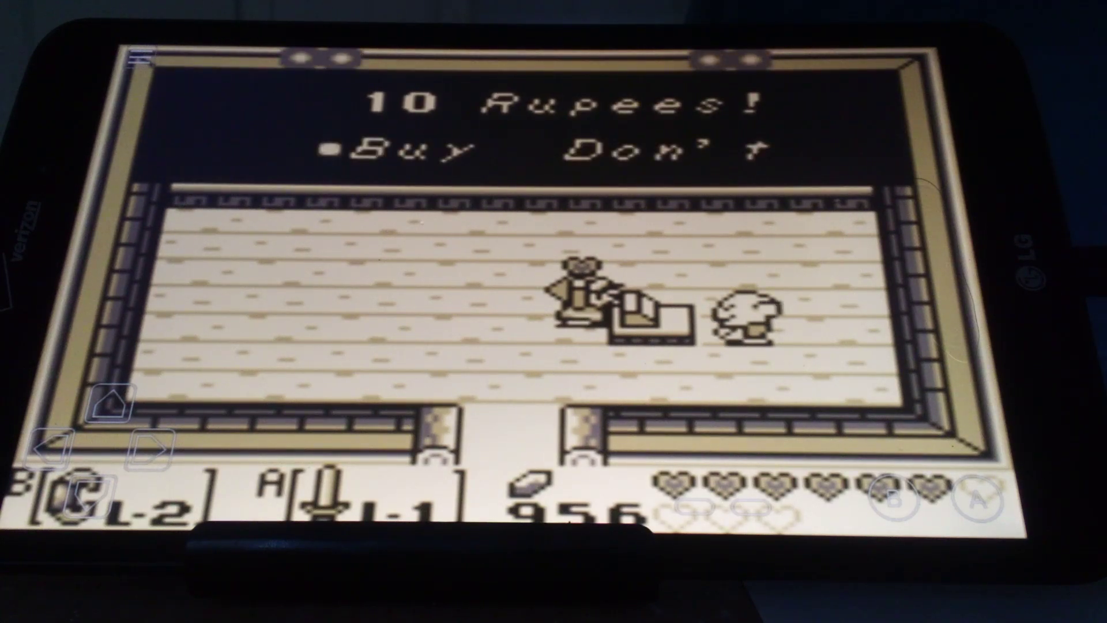
key("a")
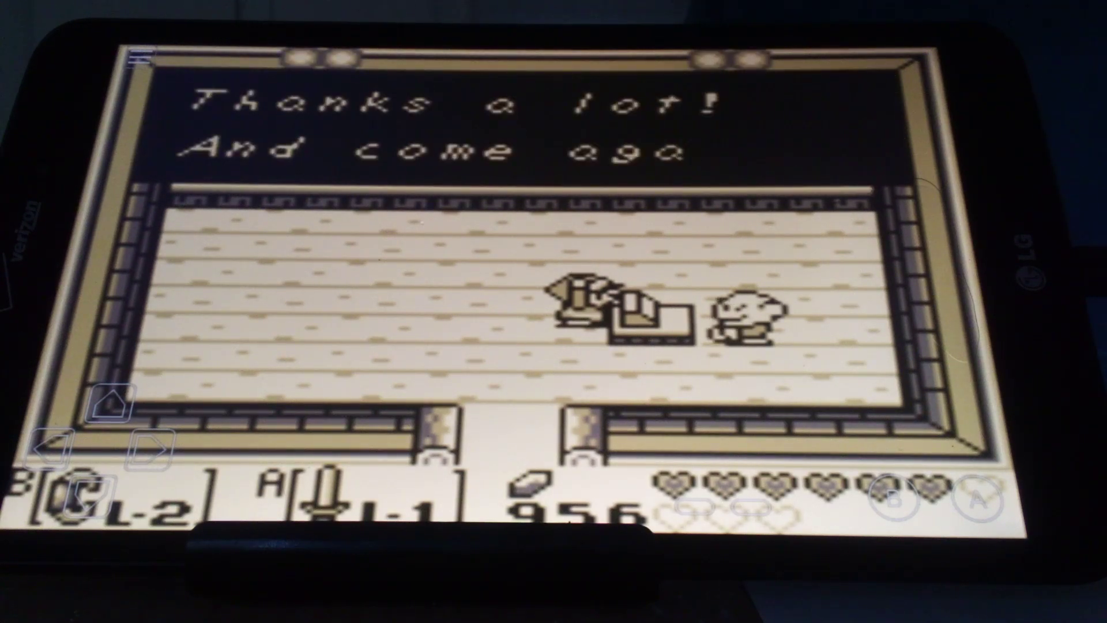
key("a")
key("Down")
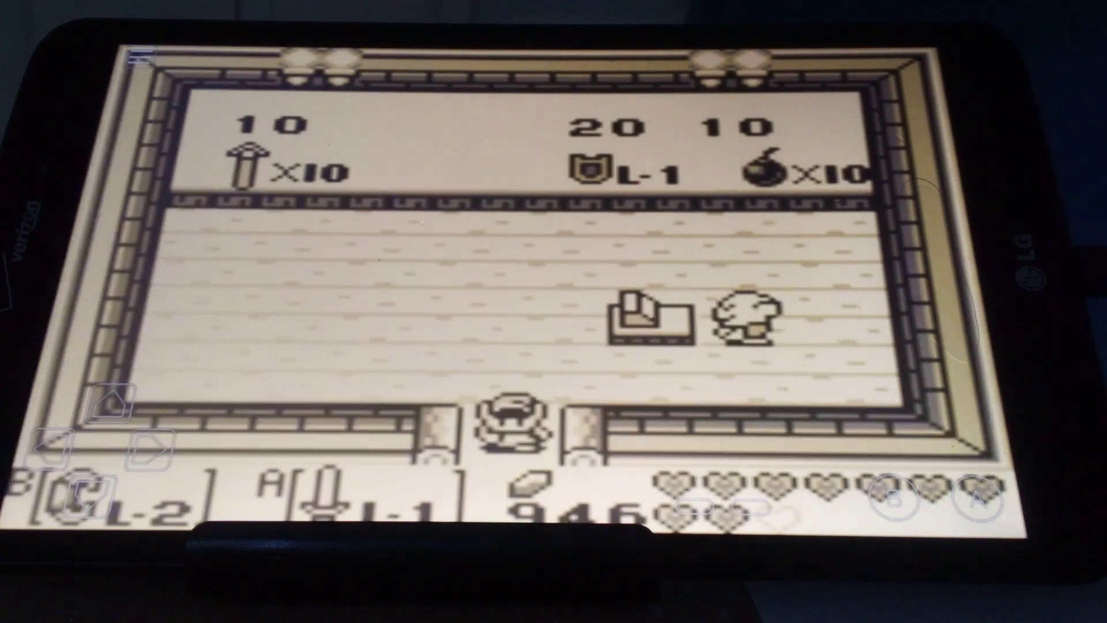
key("Left")
Step: Walk north and west from the shop to the village square and up the stairs below the owl statue
key("Up")
key("Left")
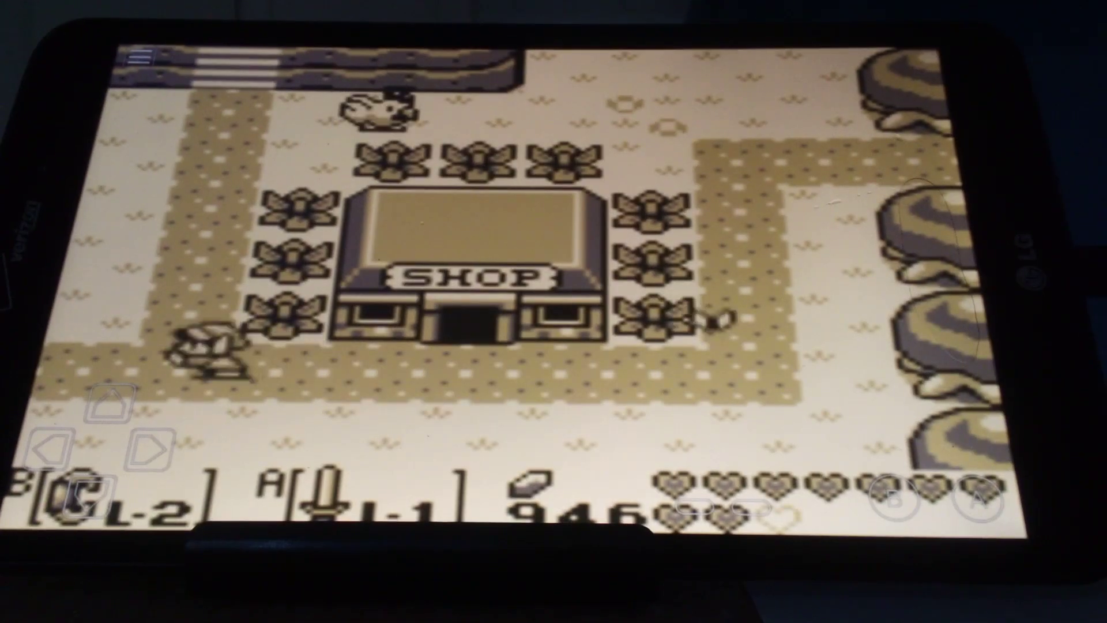
key("Up")
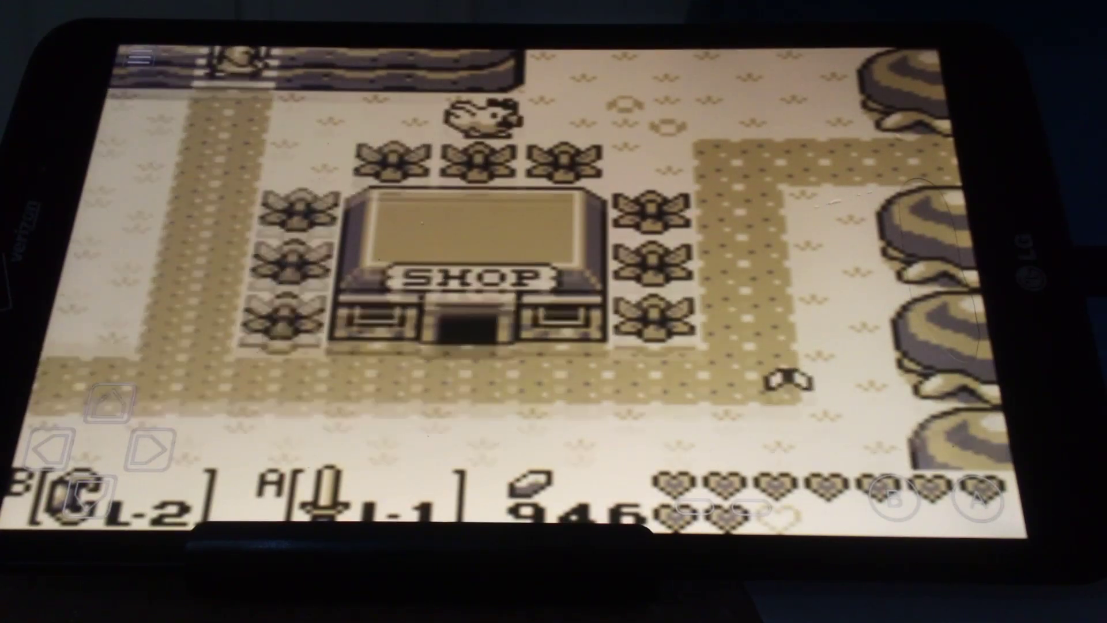
key("Left")
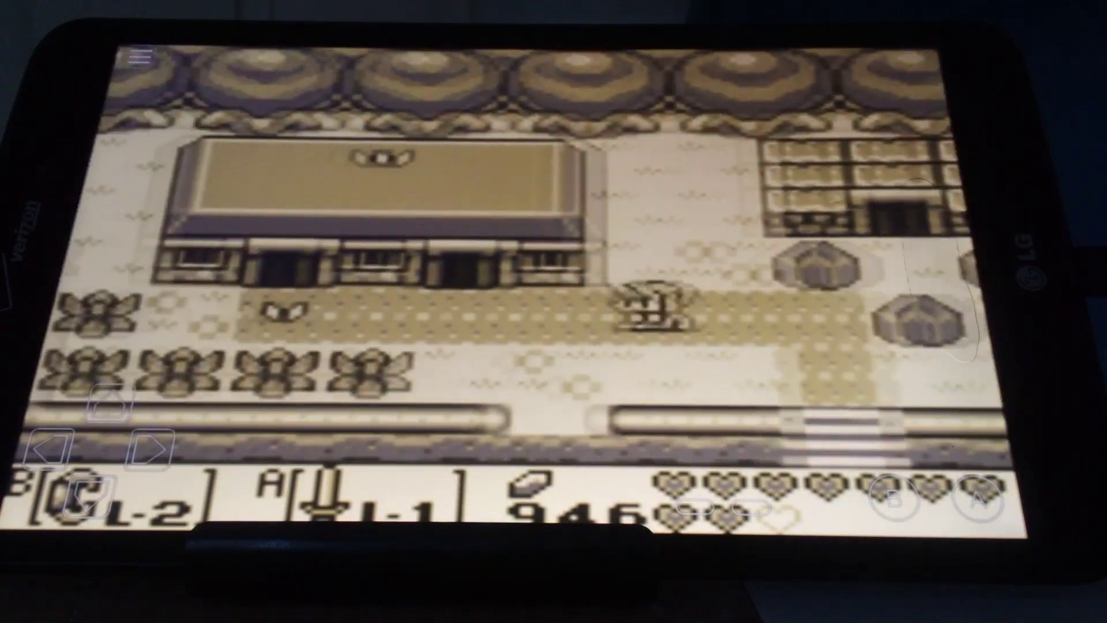
key("Down")
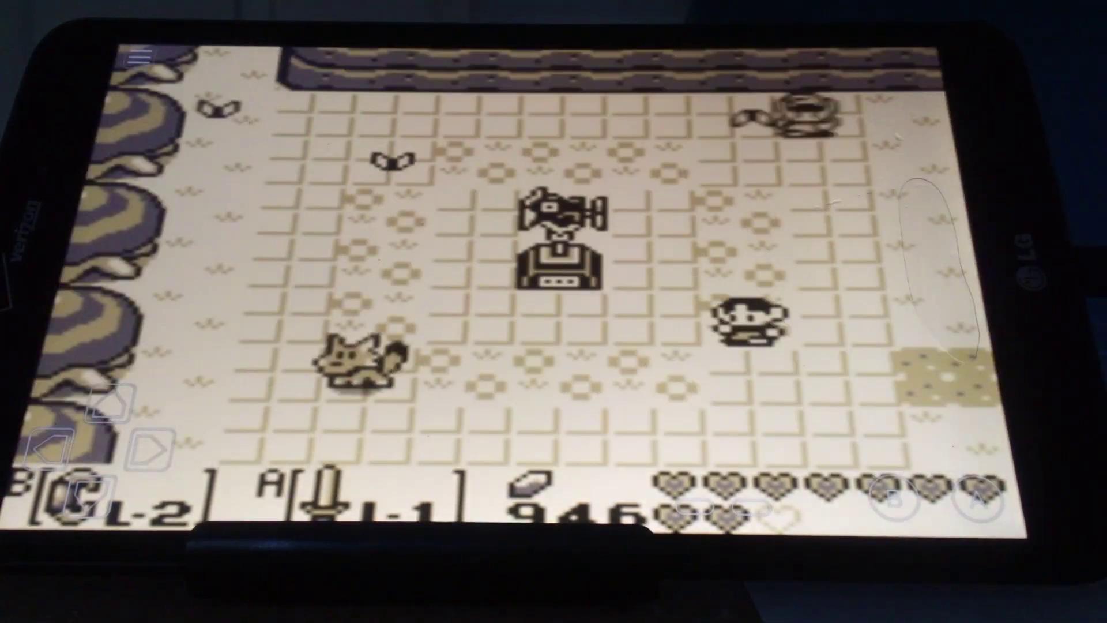
key("Left")
key("Left")
key("Left")
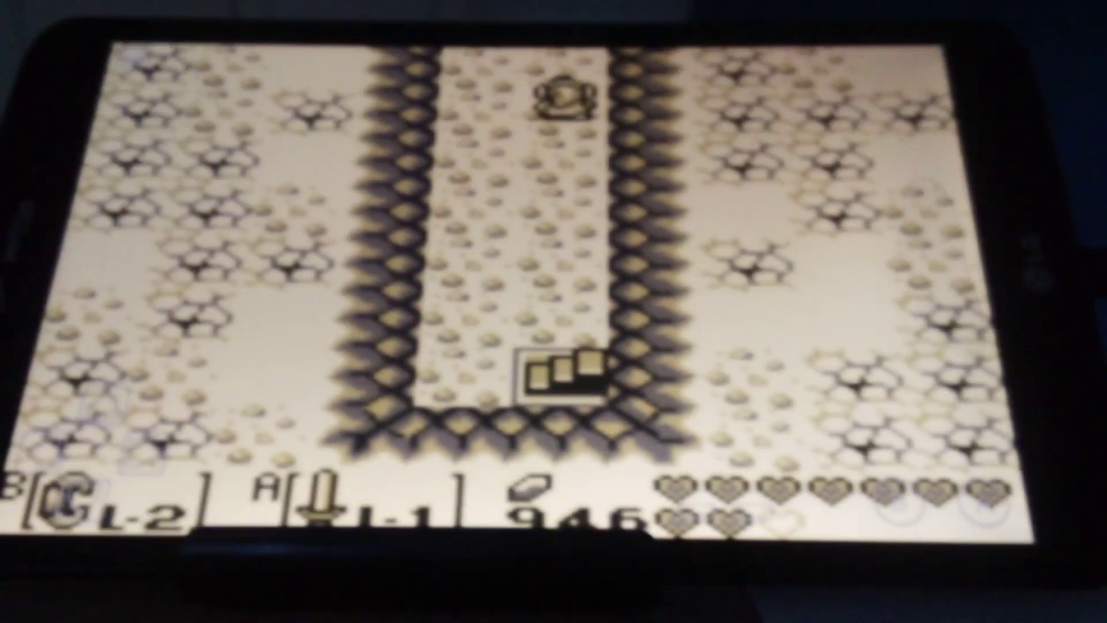
key("Up")
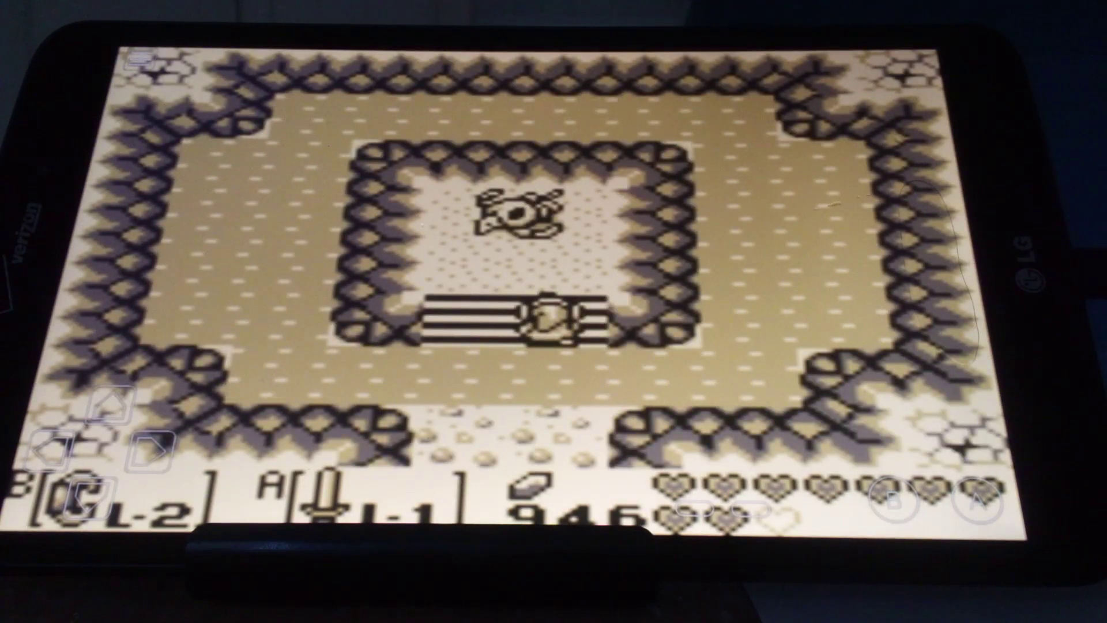
Step: Check the world map, then equip the ocarina in place of the bracelet
key("BackSpace")
key("BackSpace")
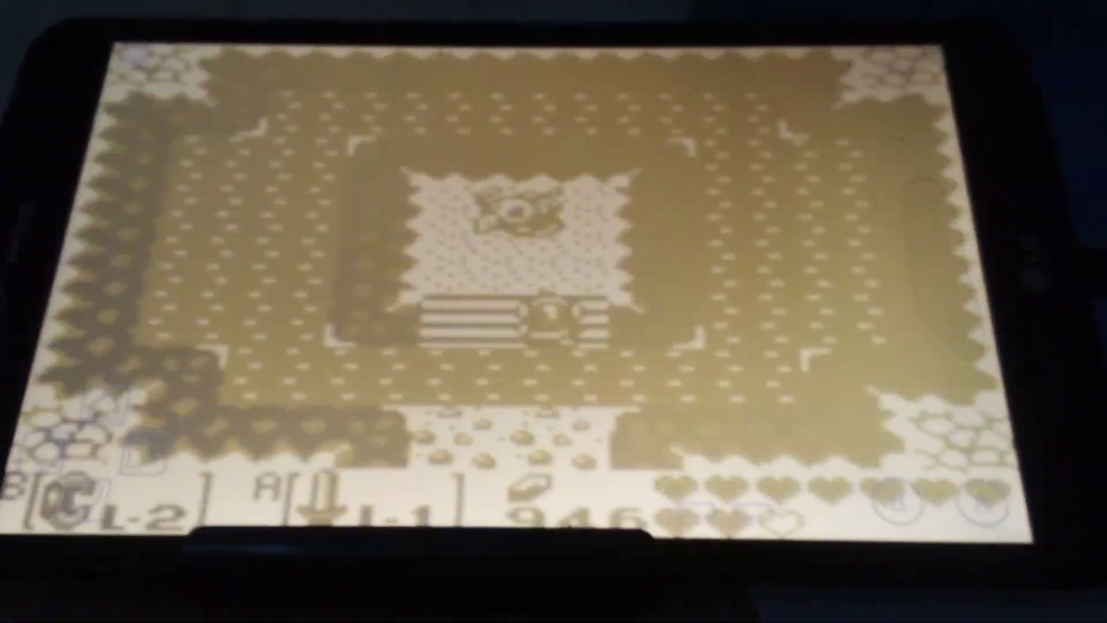
key("Return")
key("Down")
key("Down")
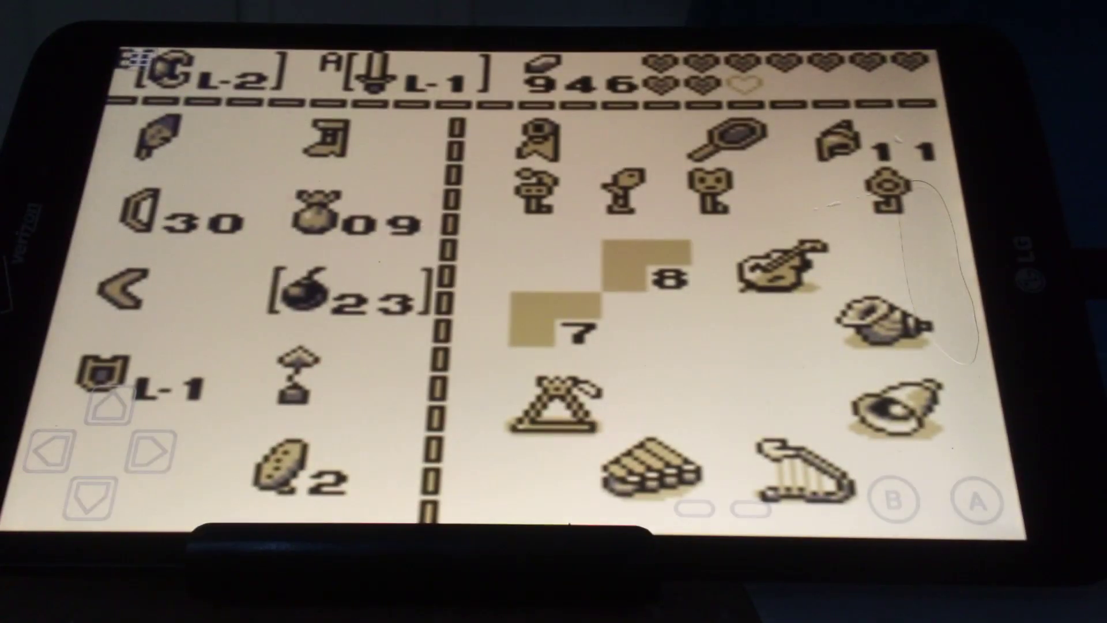
key("Down")
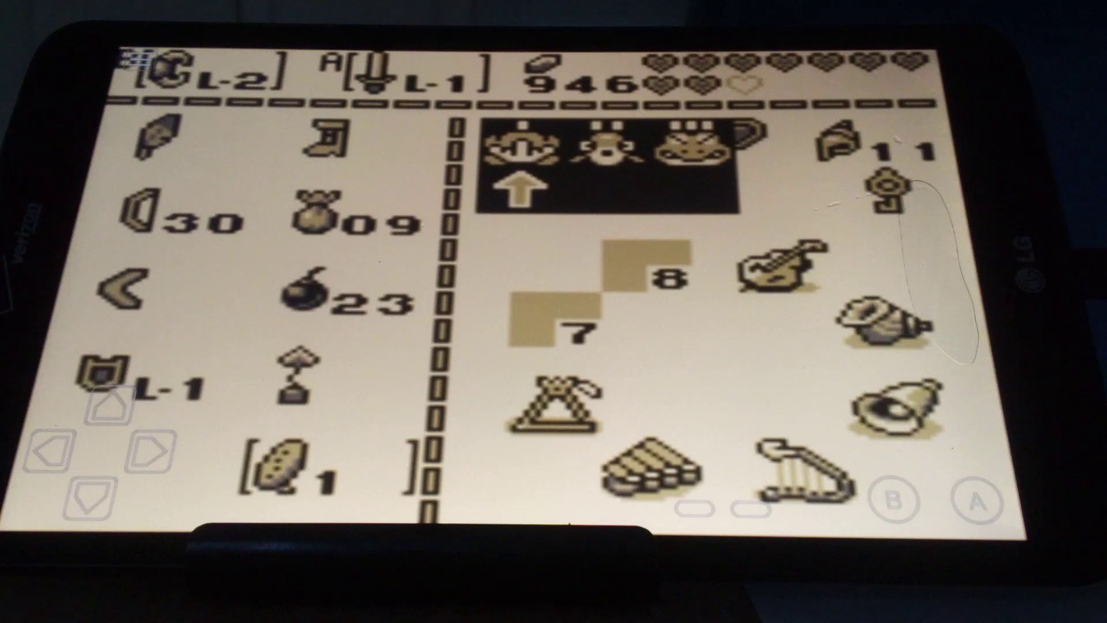
key("z")
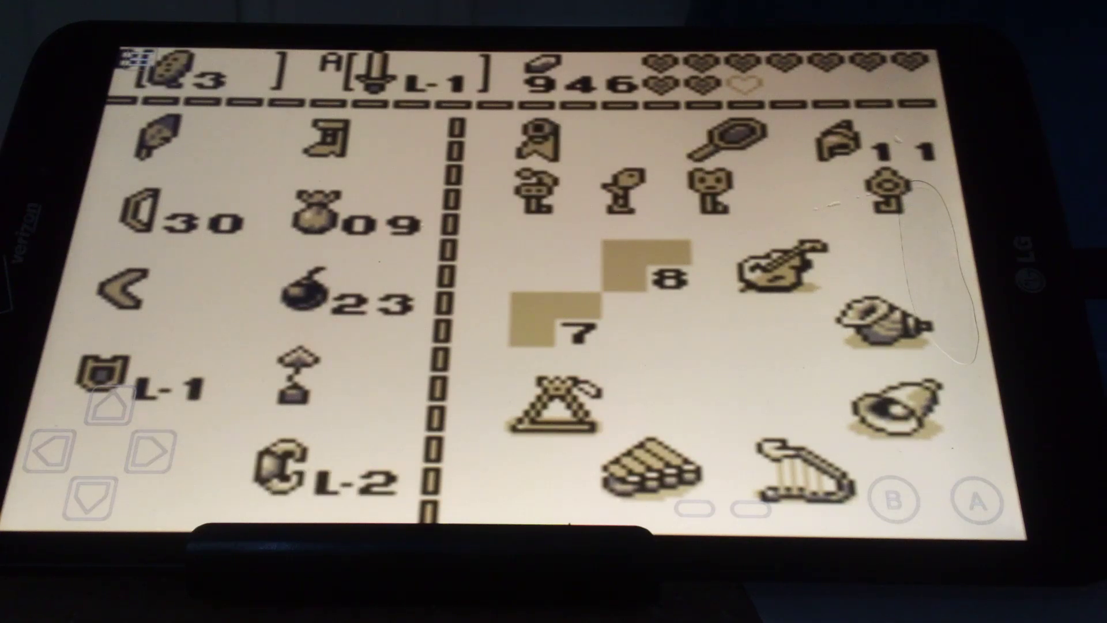
key("Return")
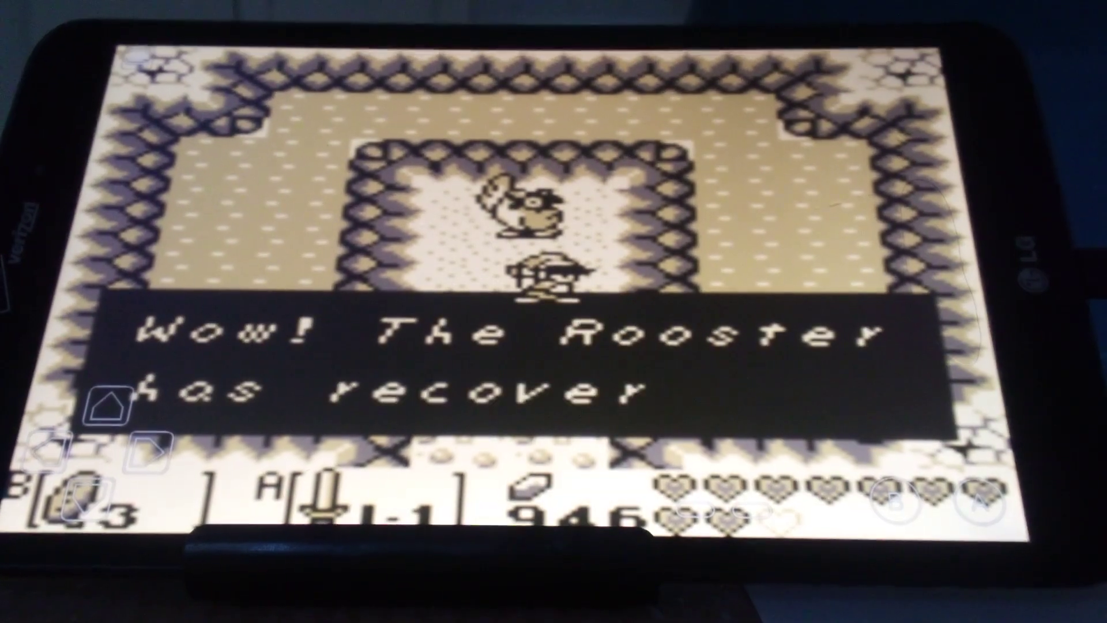
Step: Let the rooster land, fly back to the shop area and walk up to the boulders
key("Left")
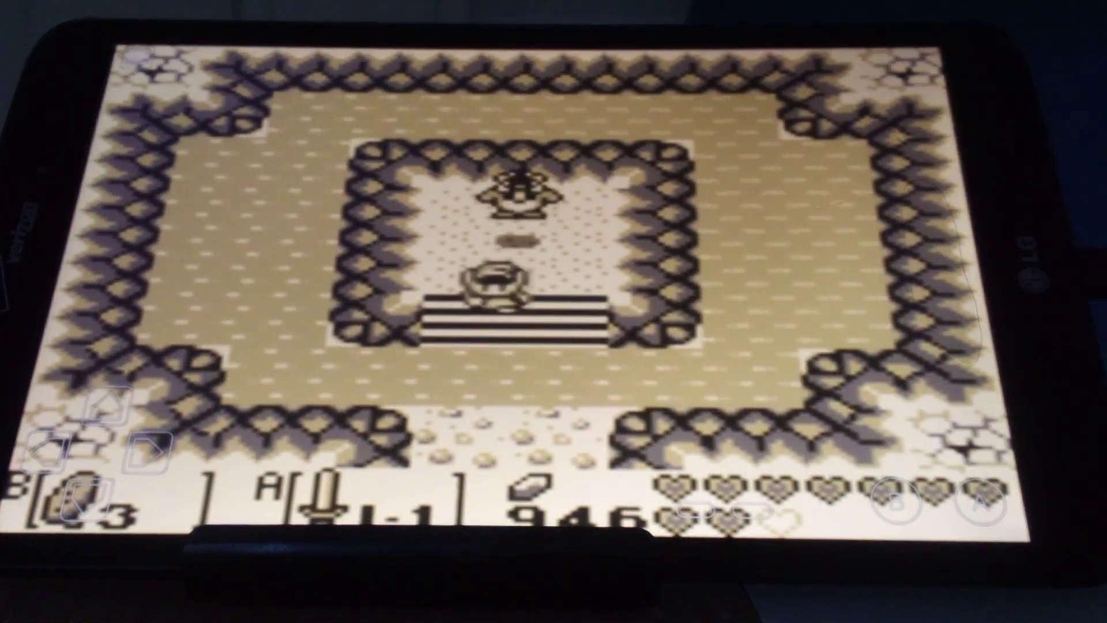
key("Down")
key("Down")
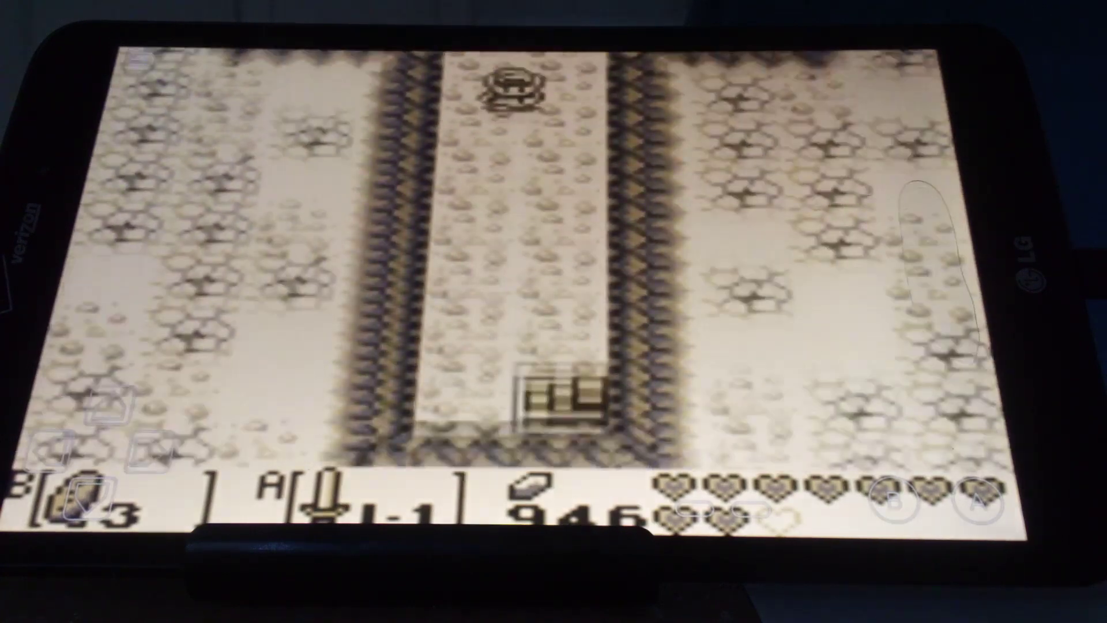
key("Down")
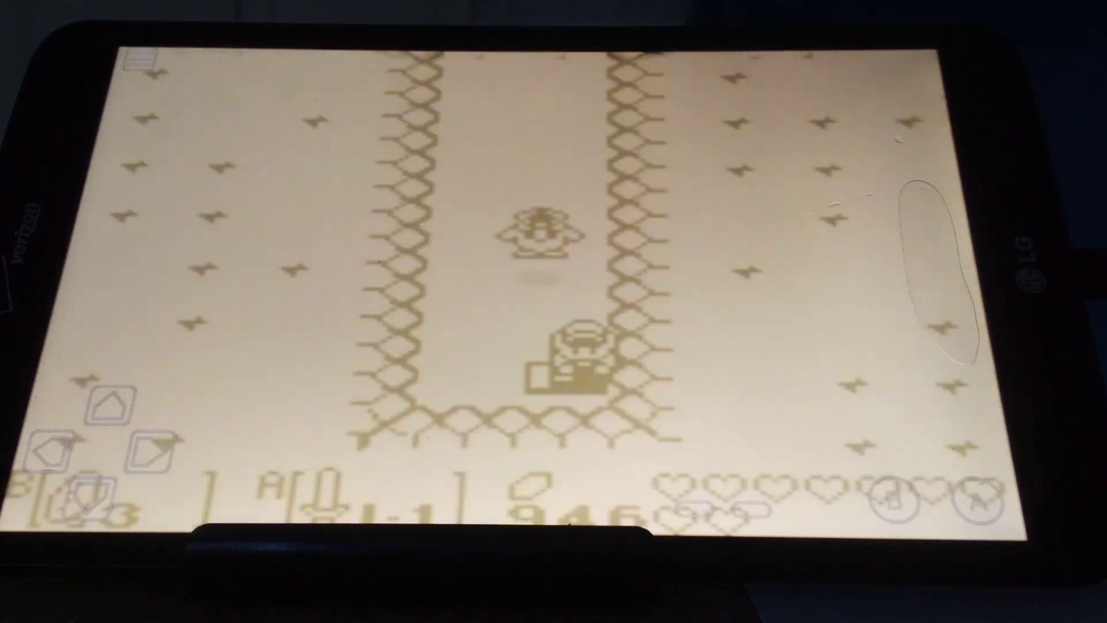
key("Right")
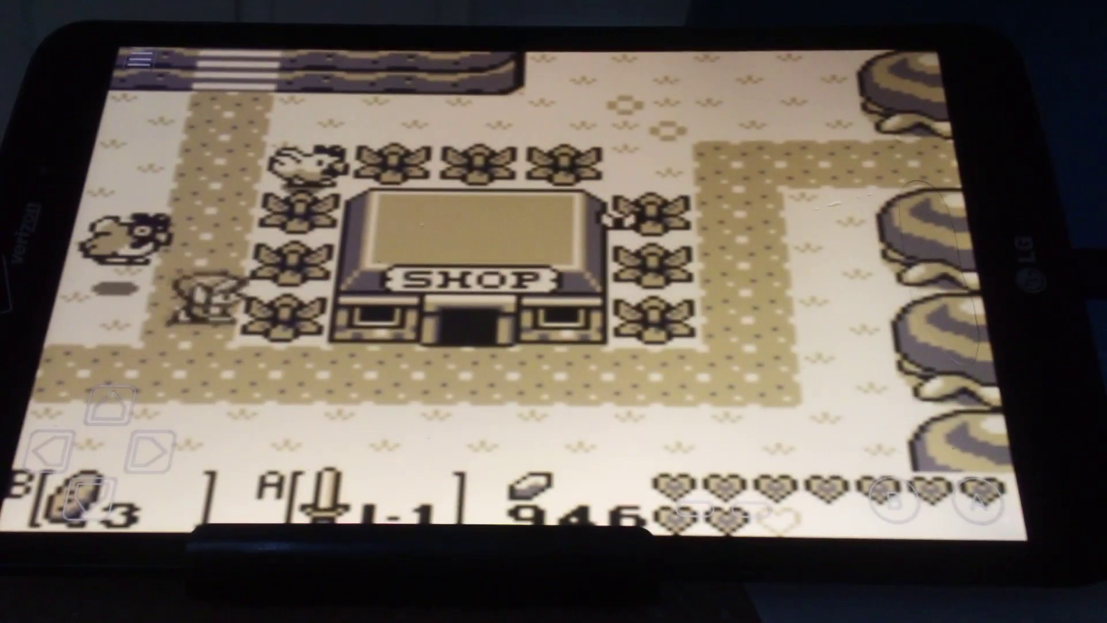
key("Down")
key("Right")
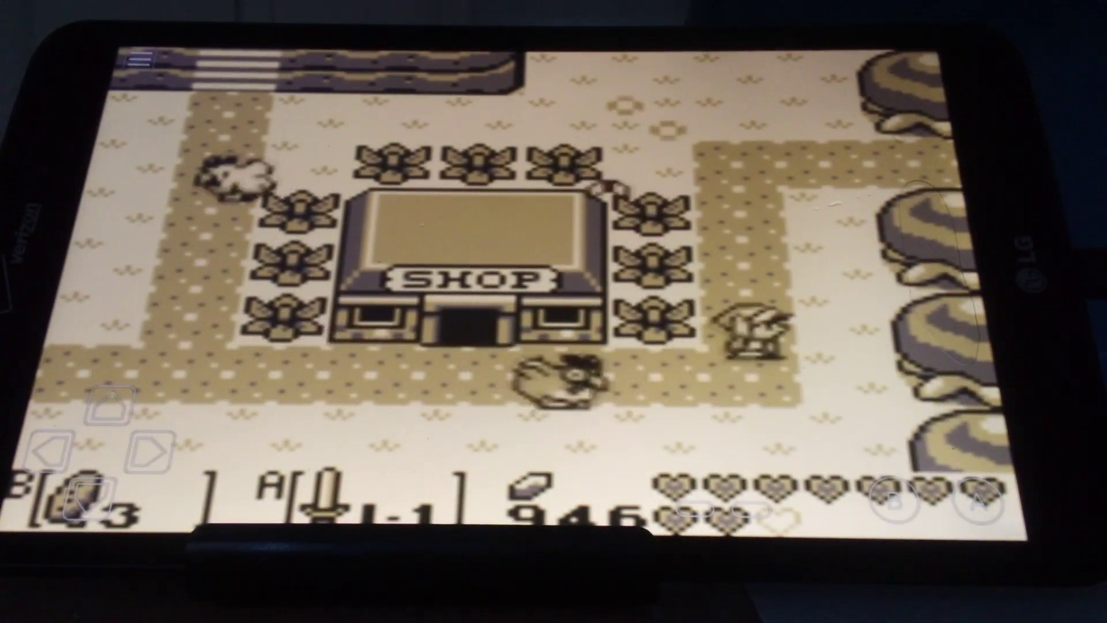
key("Up")
key("Right")
key("Right")
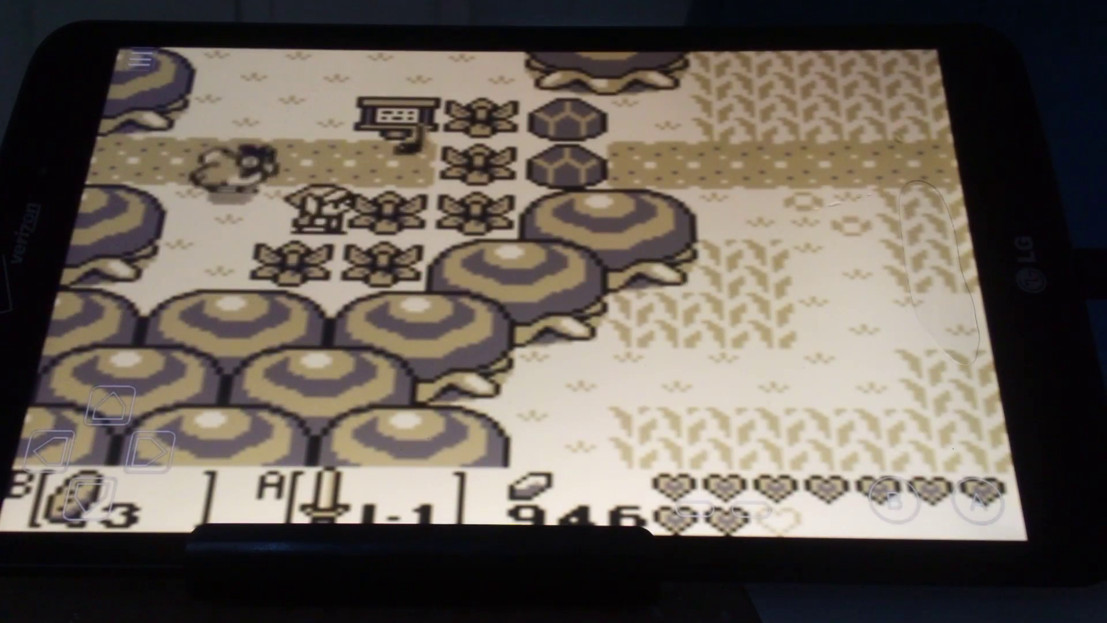
Step: Glance at the world map and equip the L-2 bracelet for lifting rocks
key("BackSpace")
key("BackSpace")
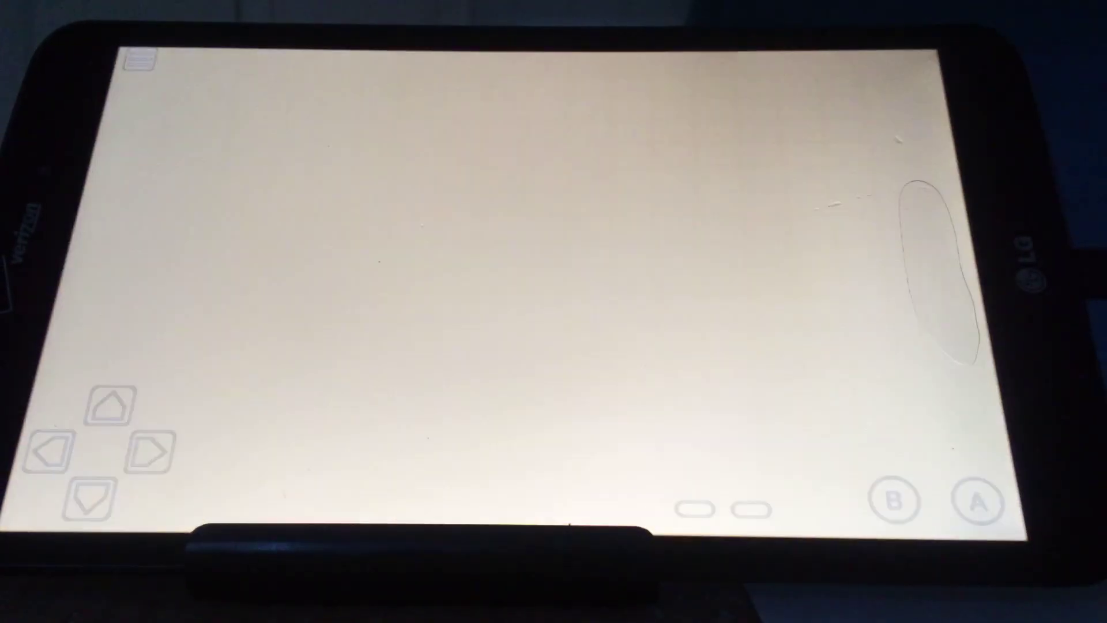
key("Return")
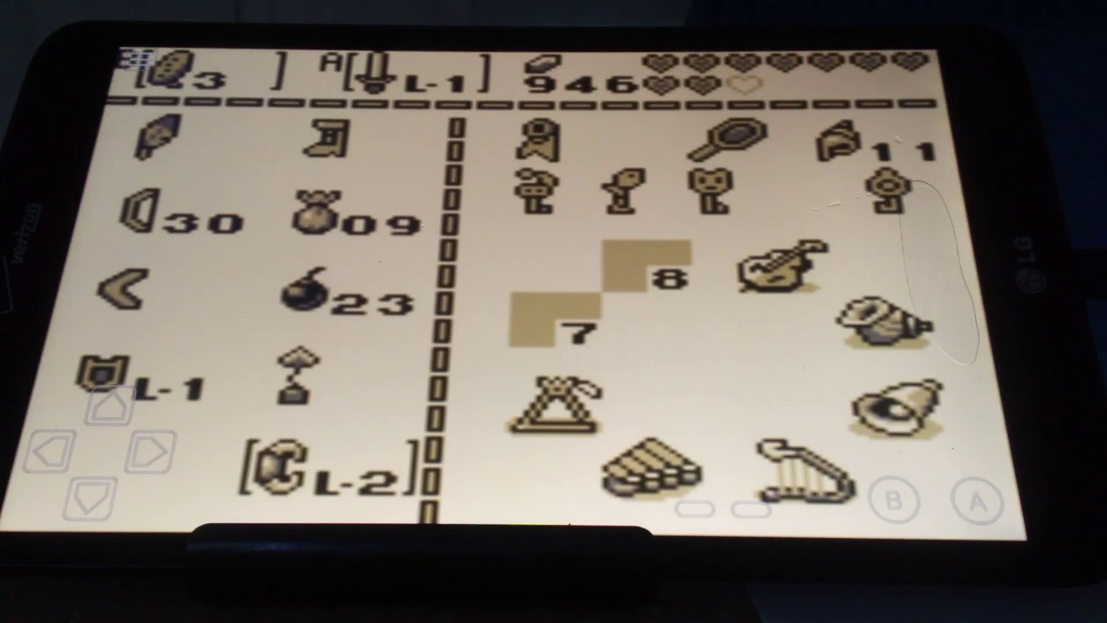
key("z")
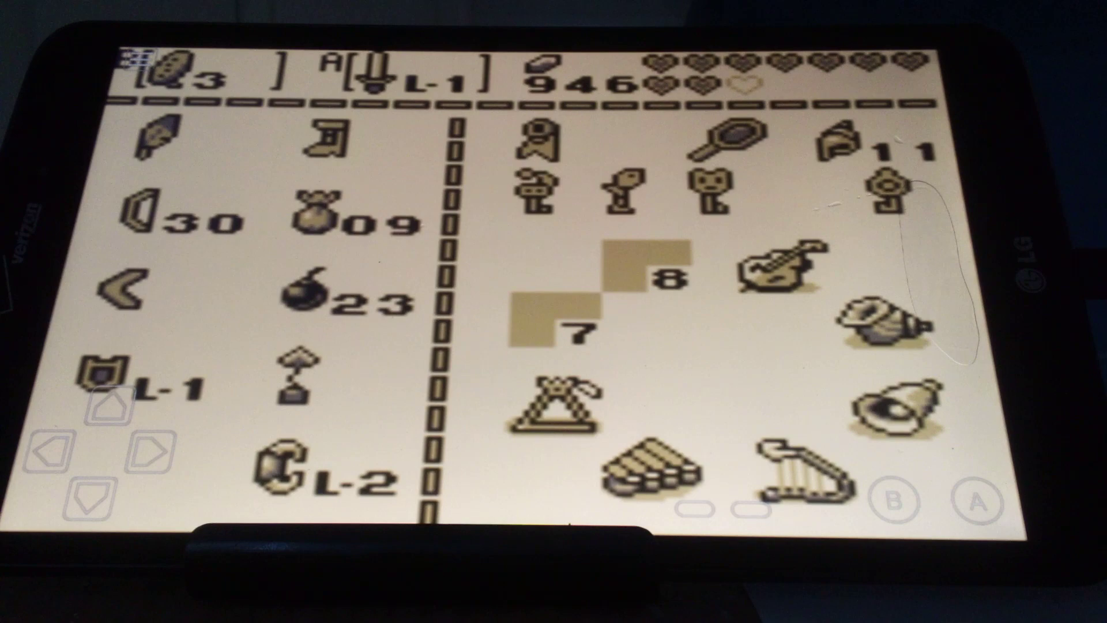
key("b")
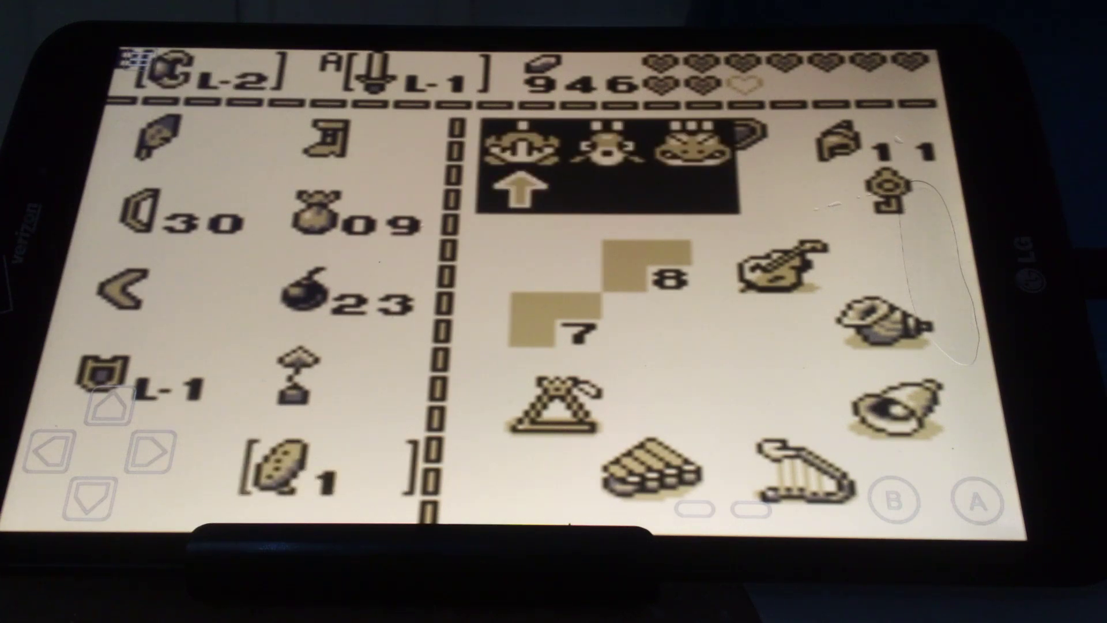
key("Return")
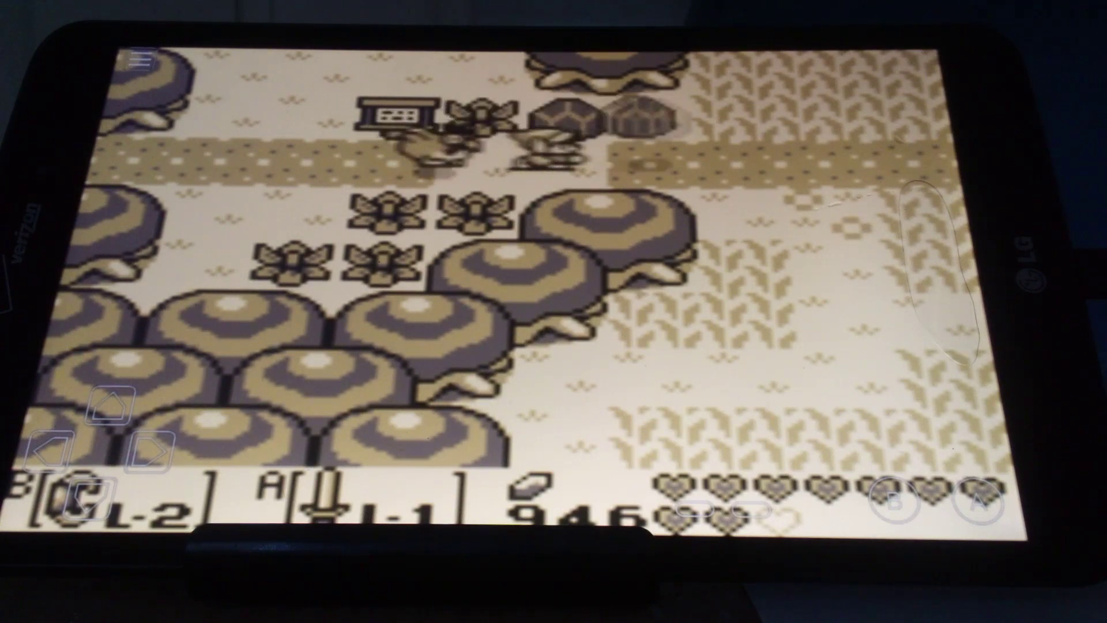
Step: Try the stairway doorway, then head back left through the shrine area
key("Right")
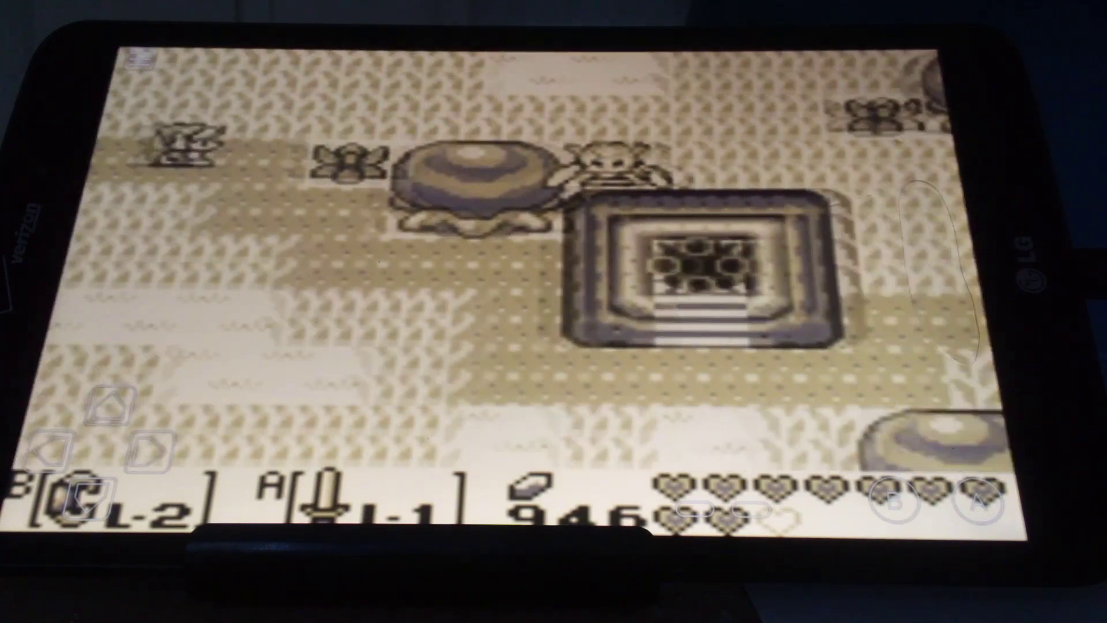
key("Down")
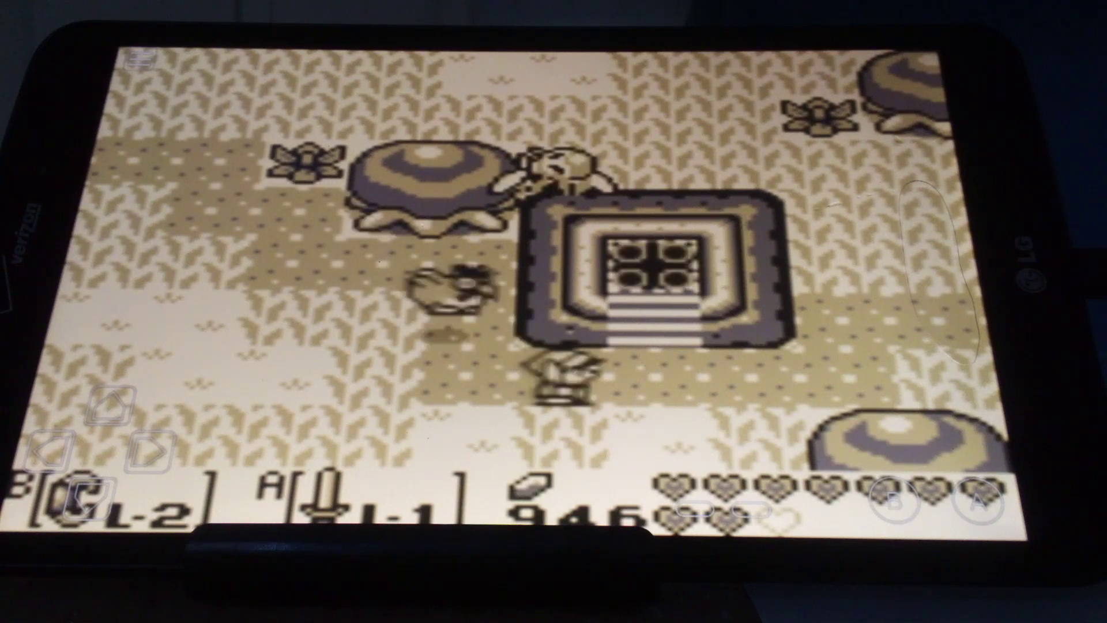
key("Up")
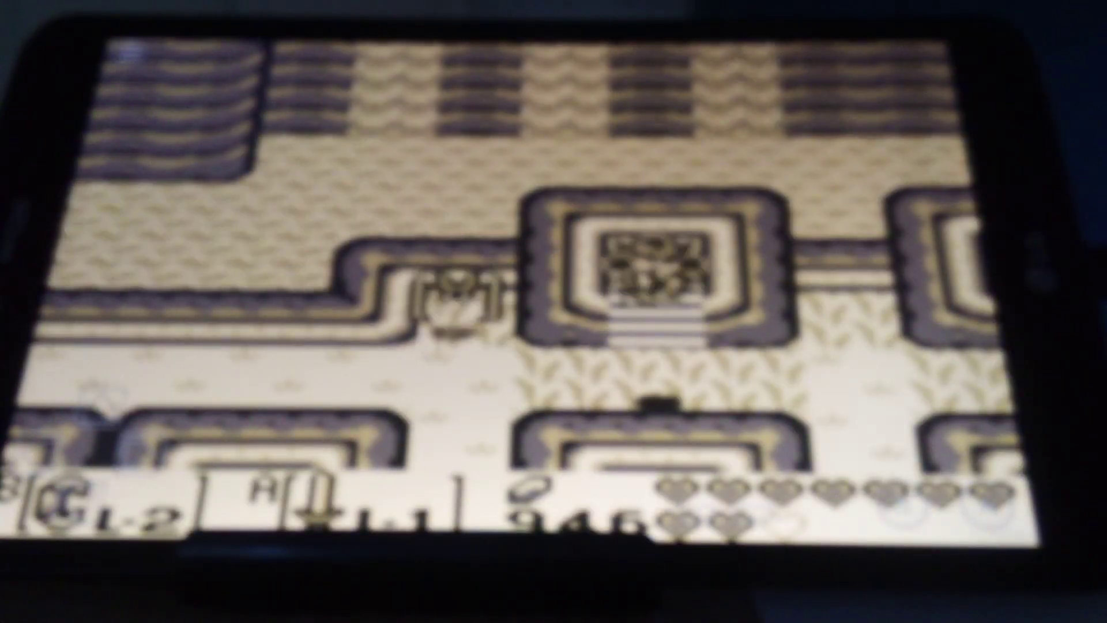
key("Down")
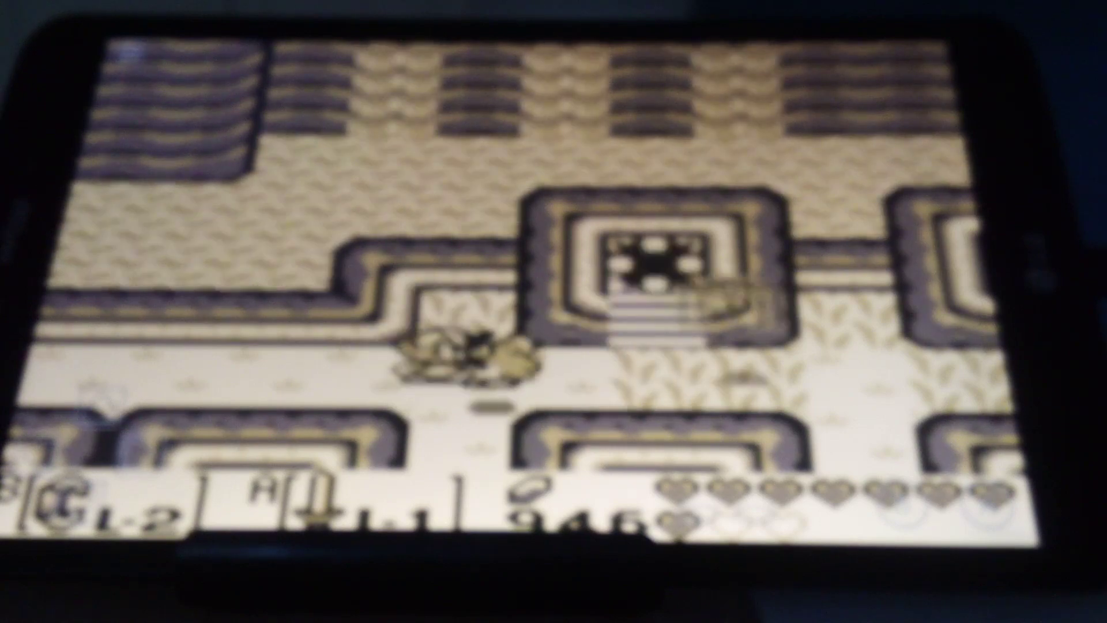
key("Right")
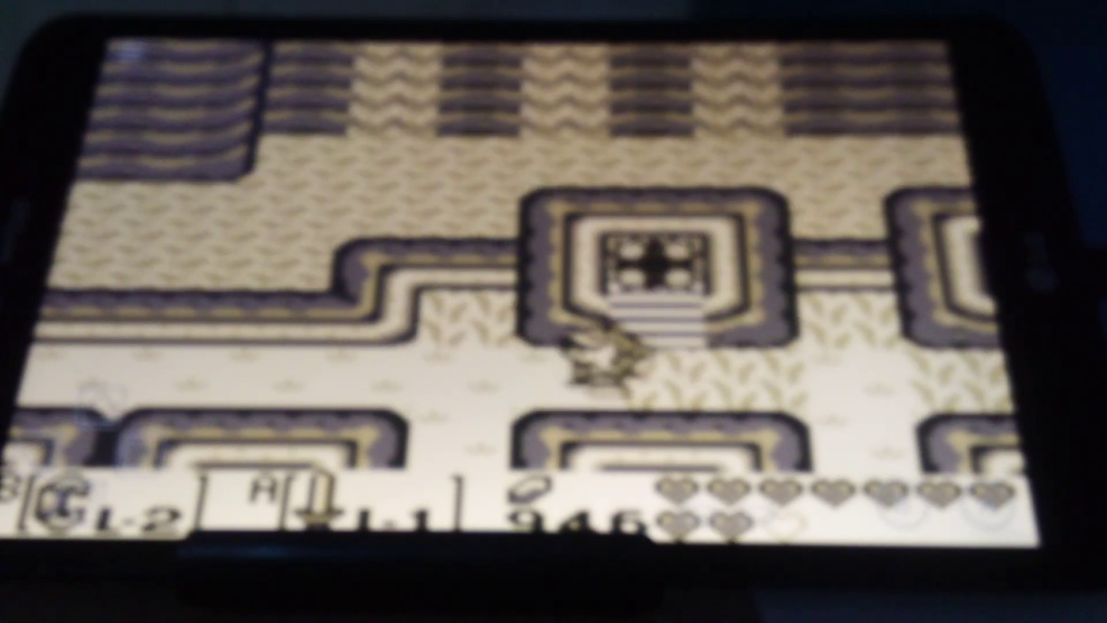
key("Left")
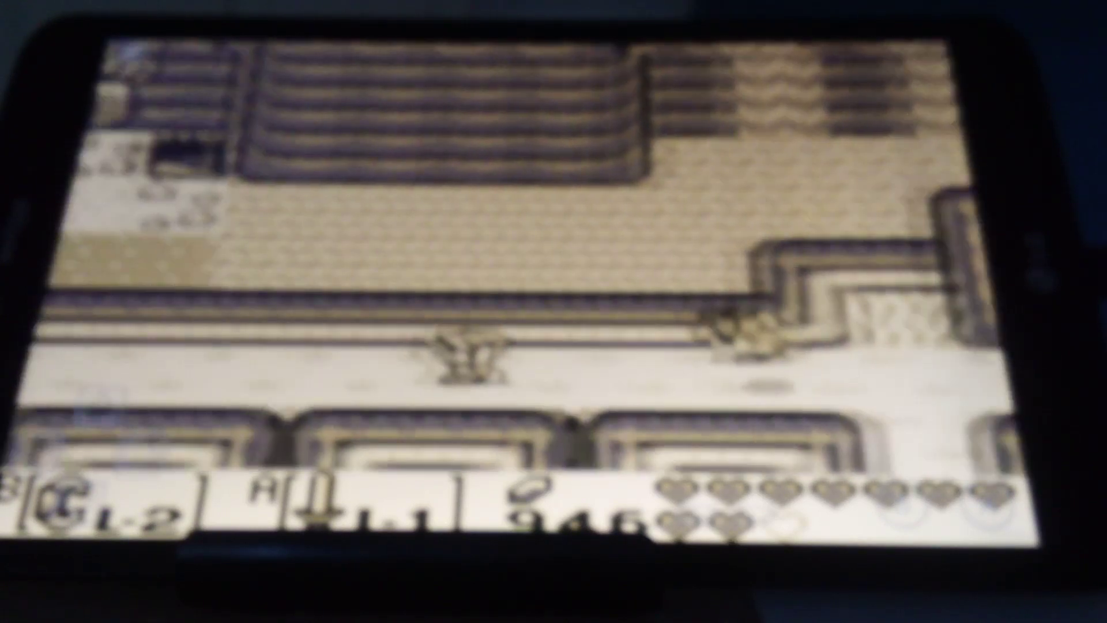
key("Left")
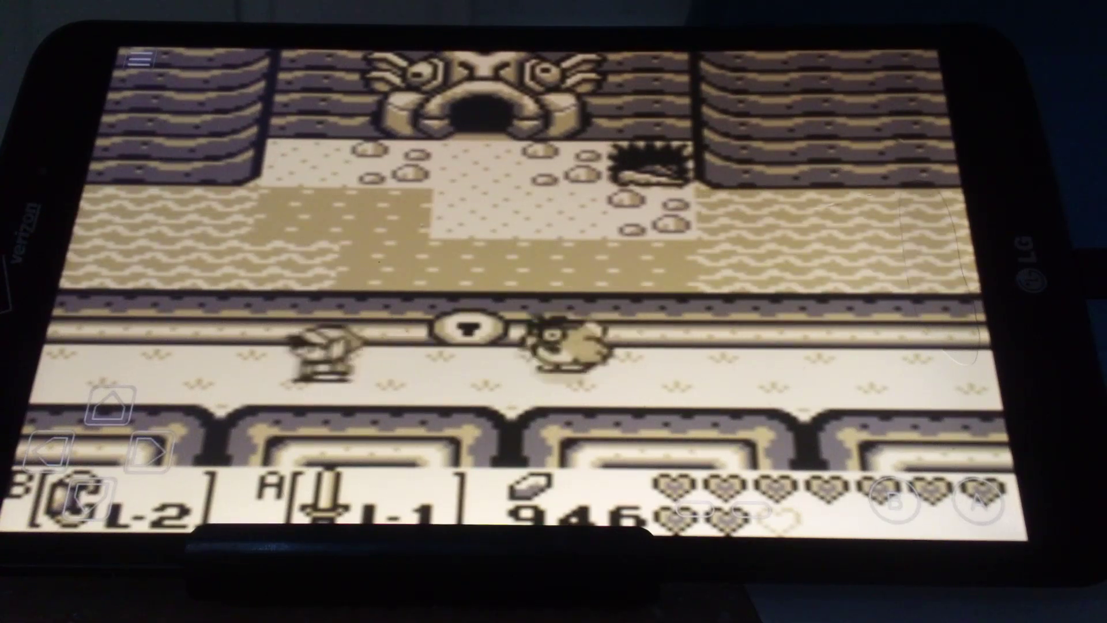
key("Left")
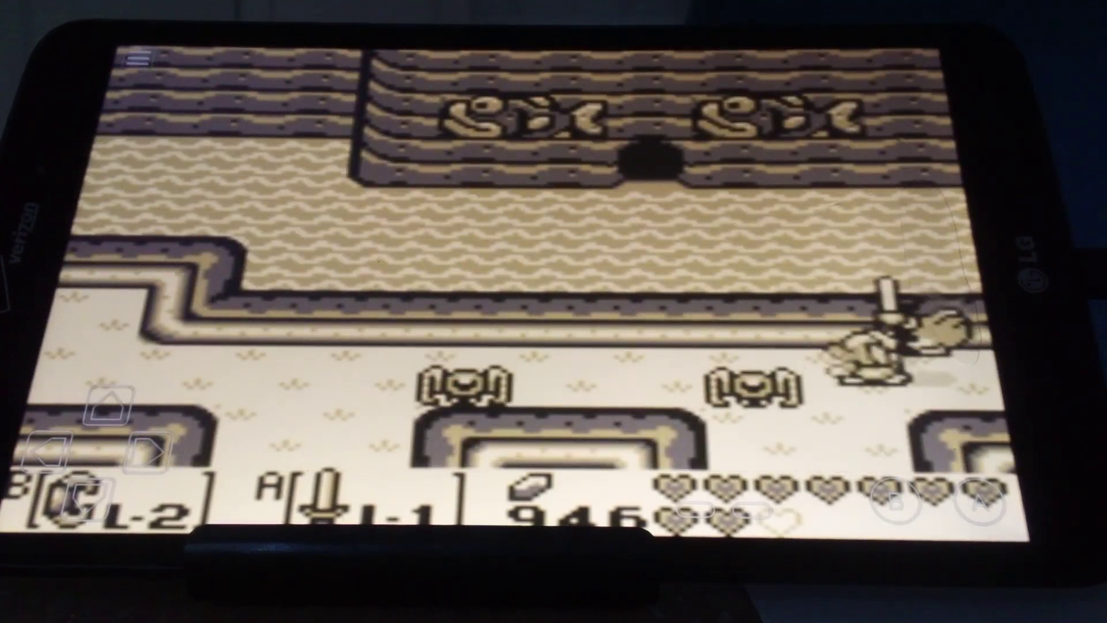
Step: Cross the beach to the left, fending off the enemies with the sword
key("Down")
key("Left")
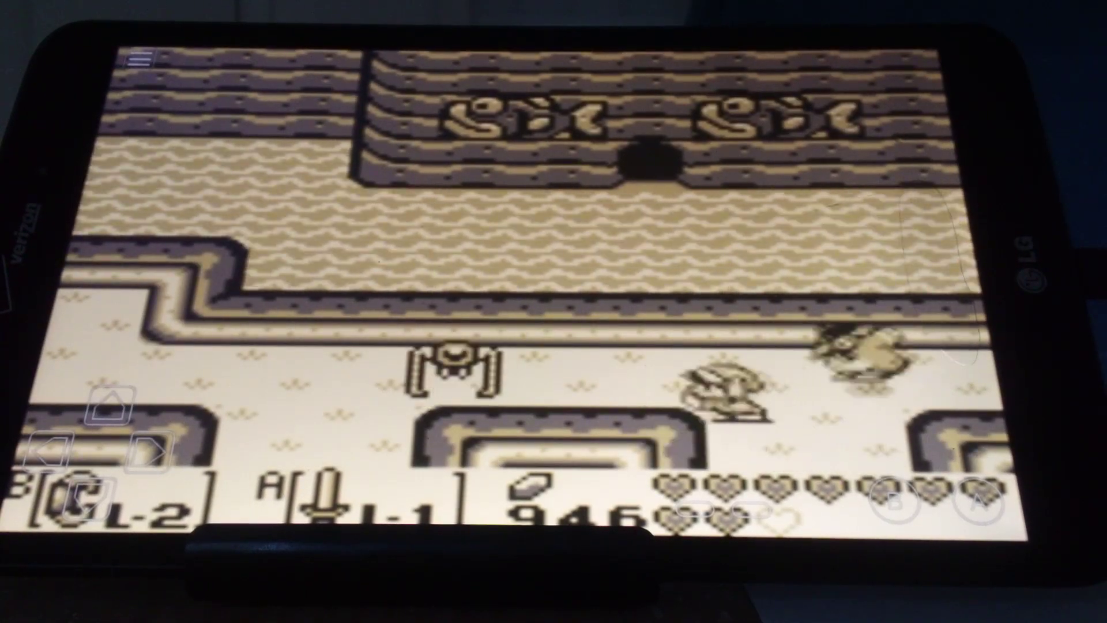
key("Left")
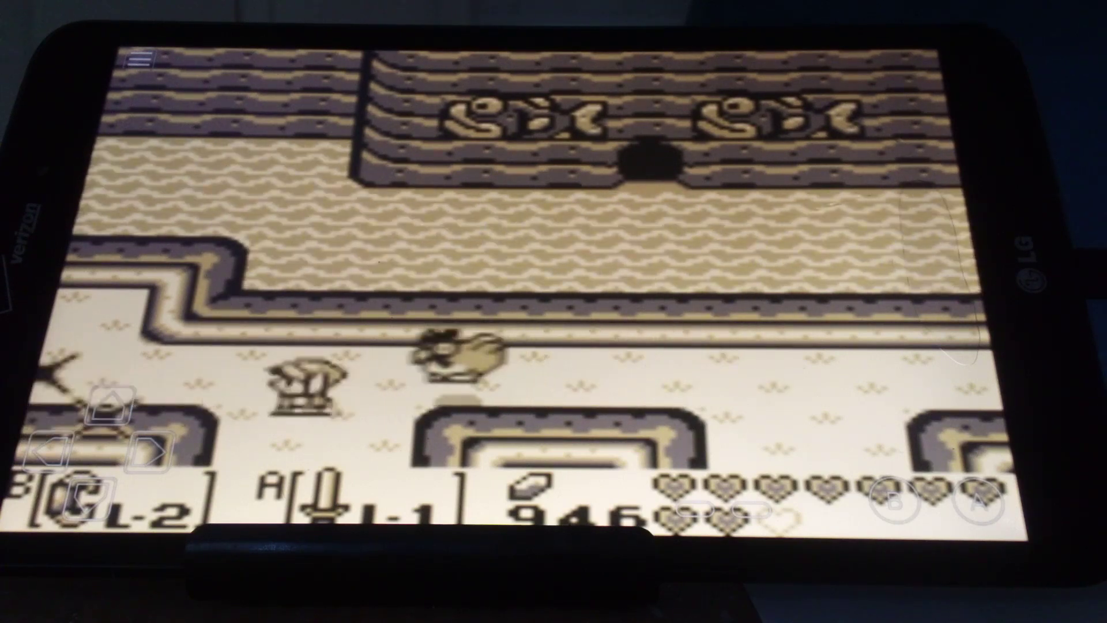
key("Left")
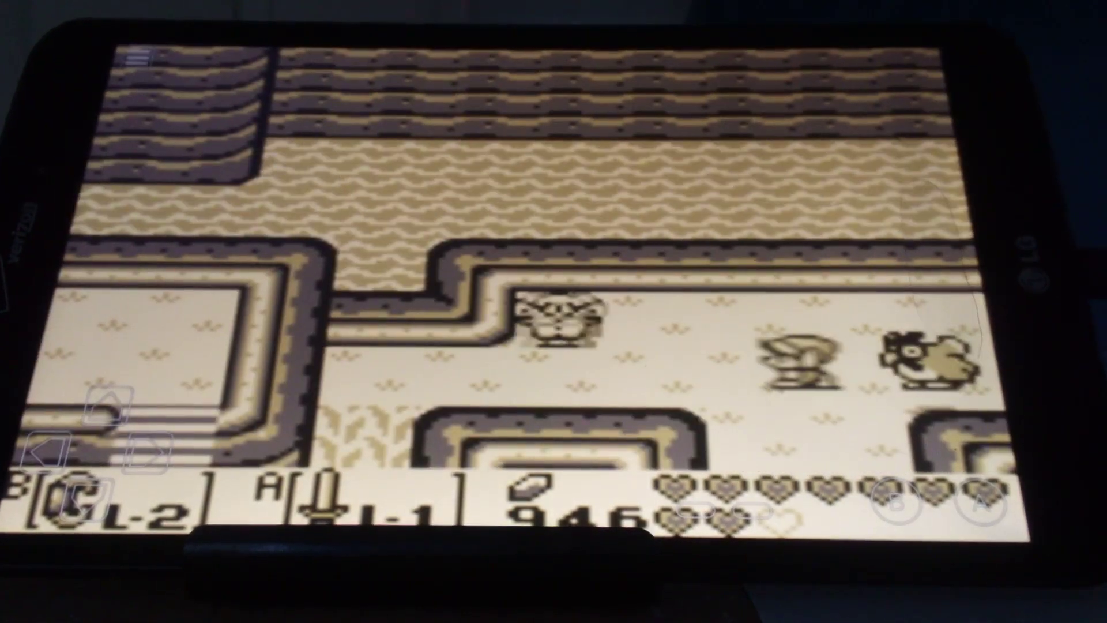
key("Left")
key("a")
key("Left")
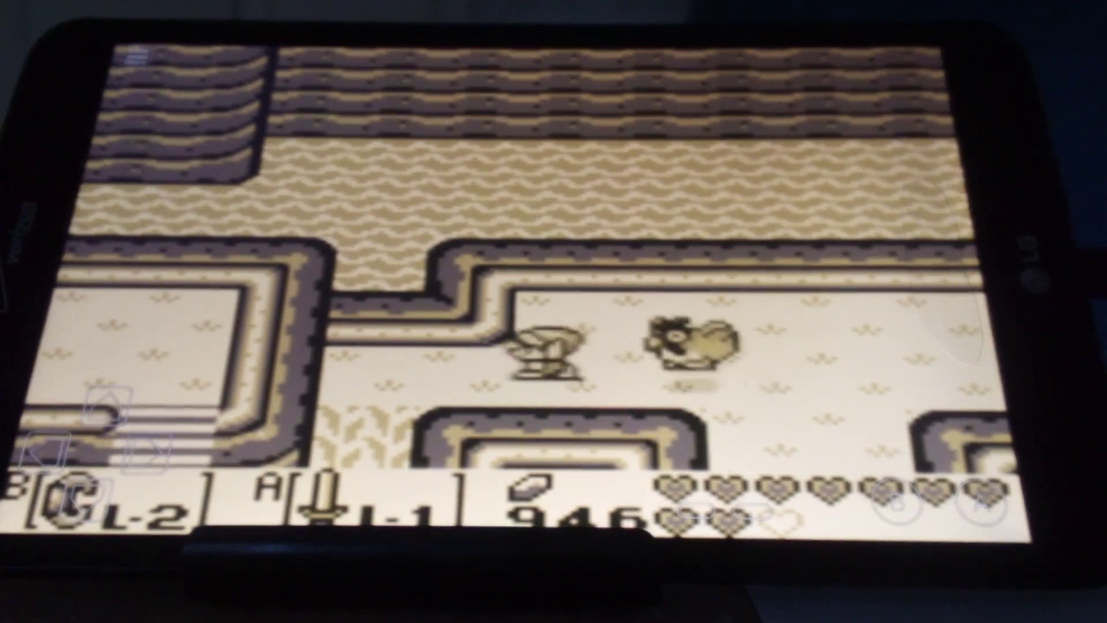
key("Down")
key("Down")
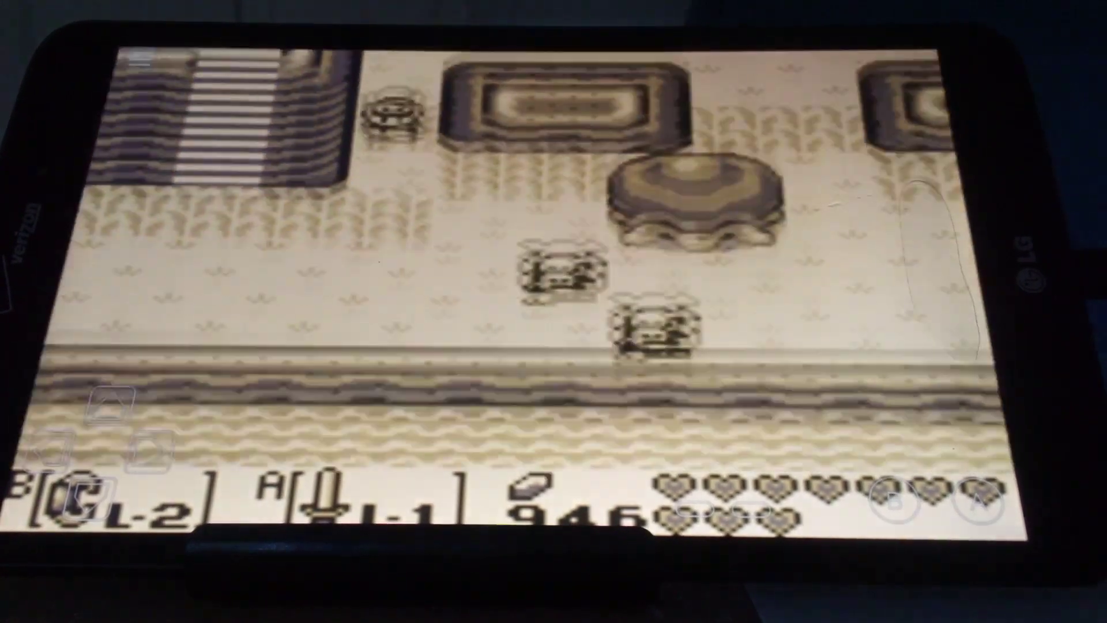
Step: Fight through the area below and head up into the corridor with the rock
key("a")
key("Left")
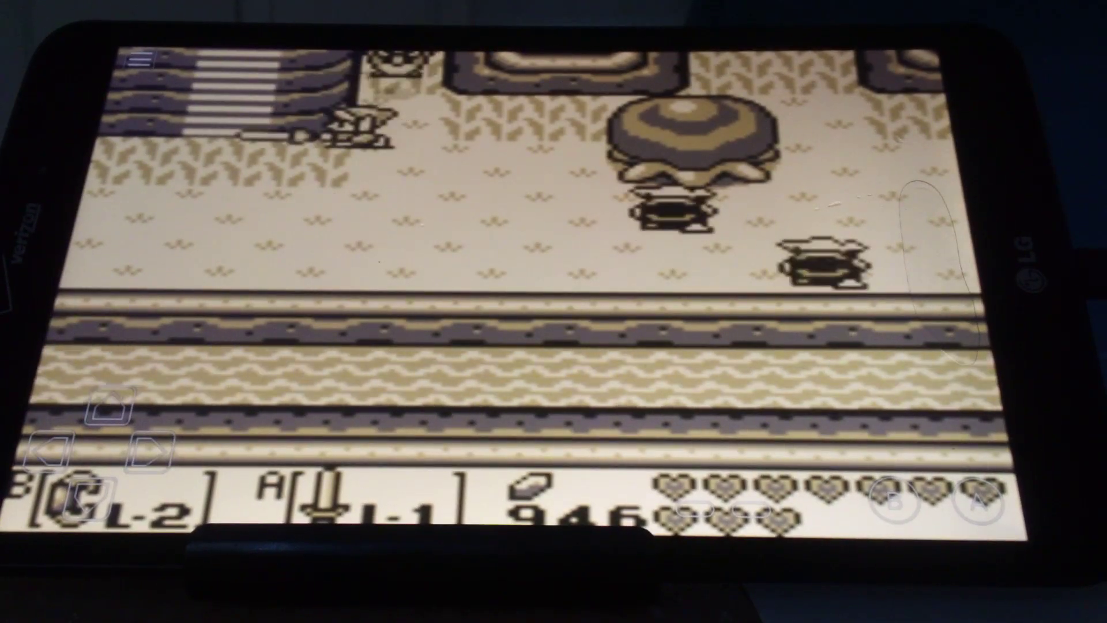
key("Down")
key("a")
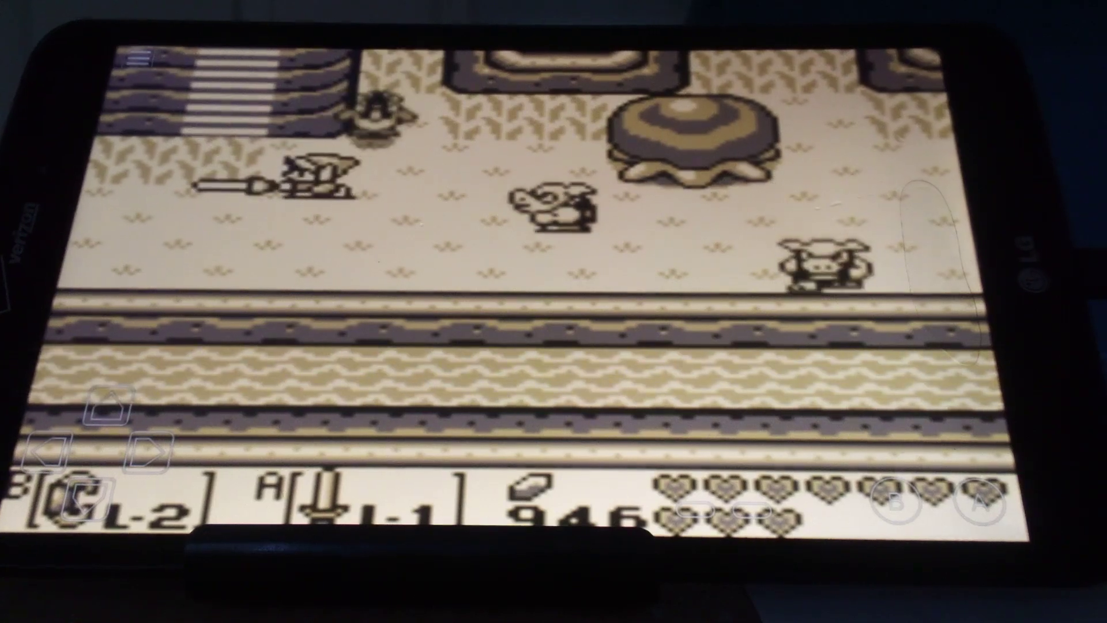
key("Left")
key("Up")
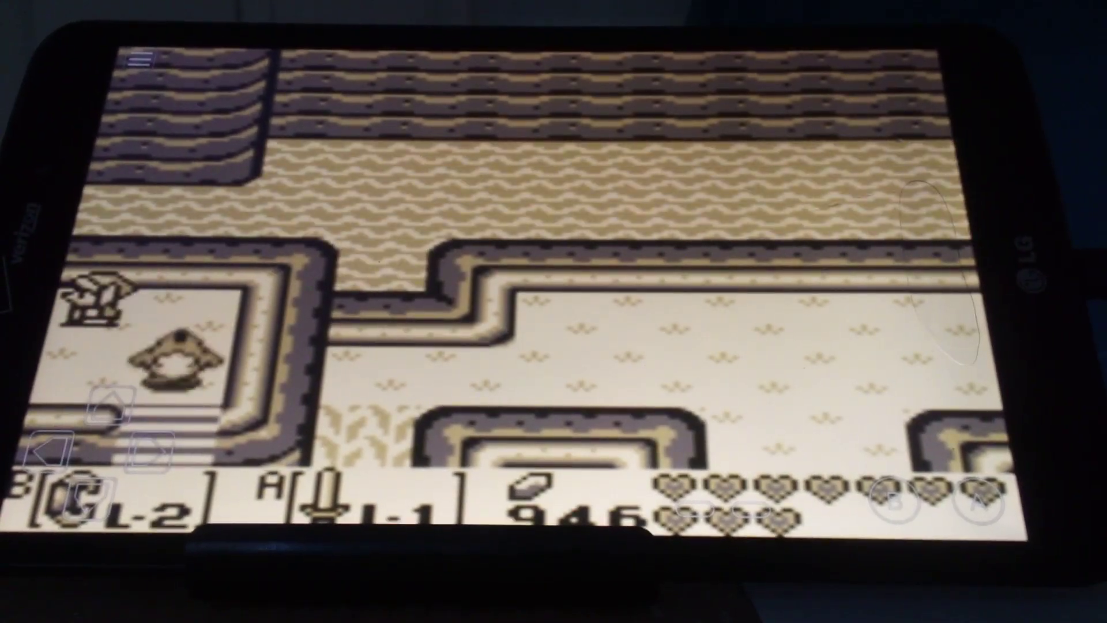
key("Up")
key("Left")
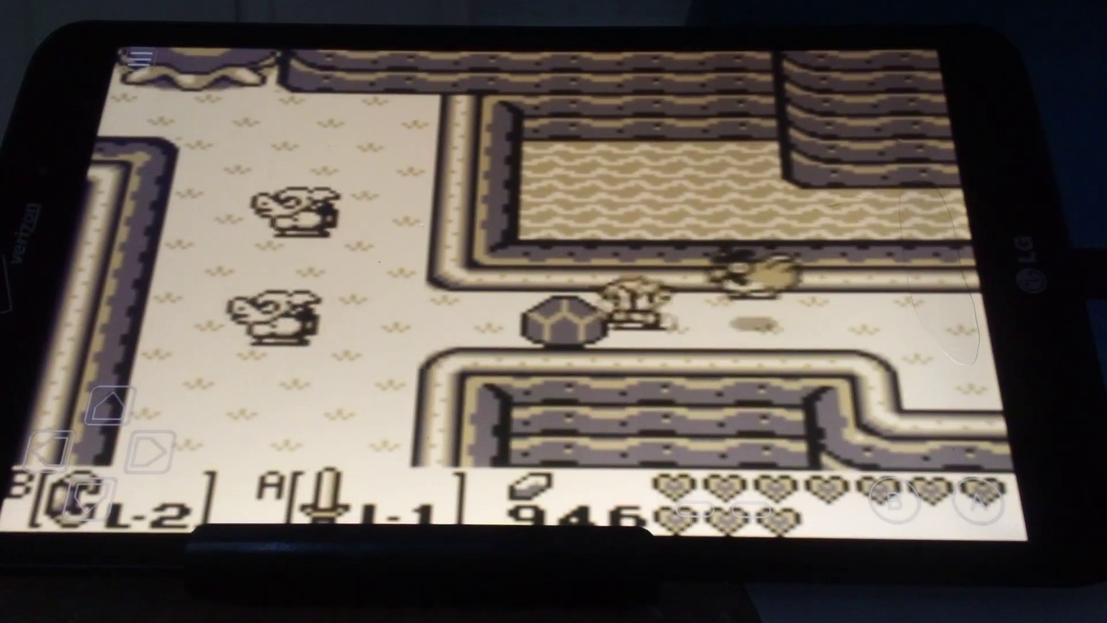
Step: Lift and throw the rock at the enemy, then climb up to the cliffside bridge area
key("b")
key("Left")
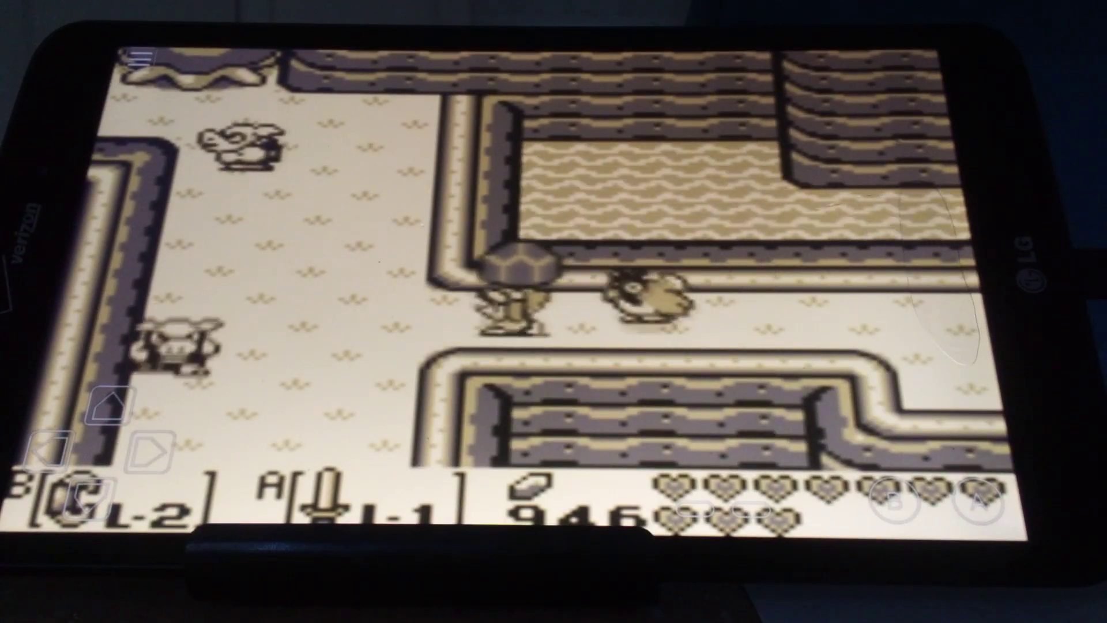
key("b")
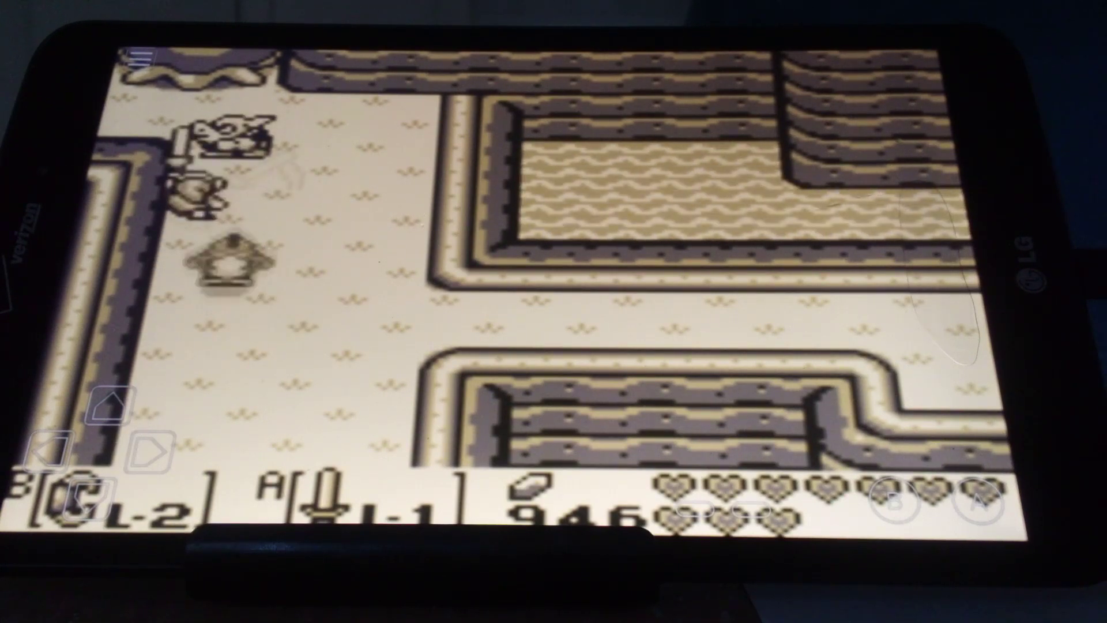
key("Left")
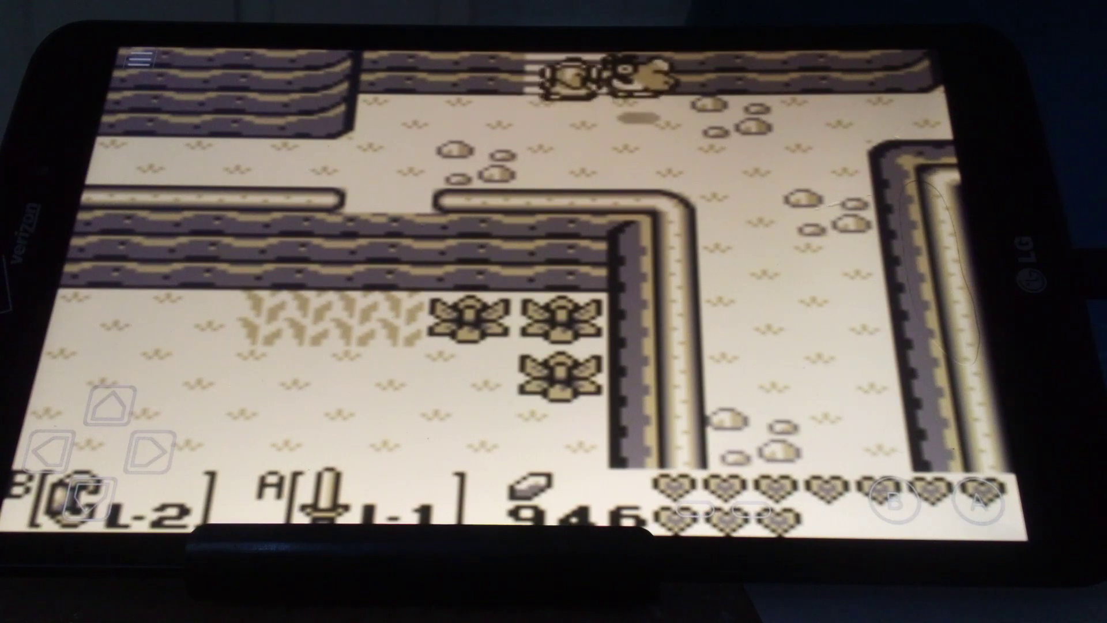
key("Up")
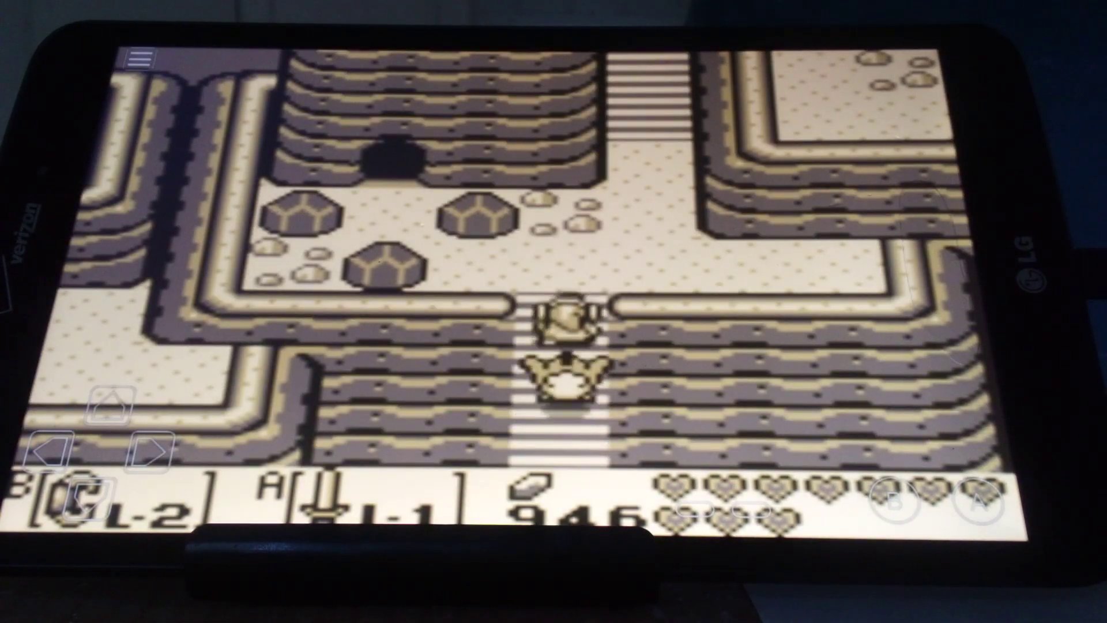
key("Up")
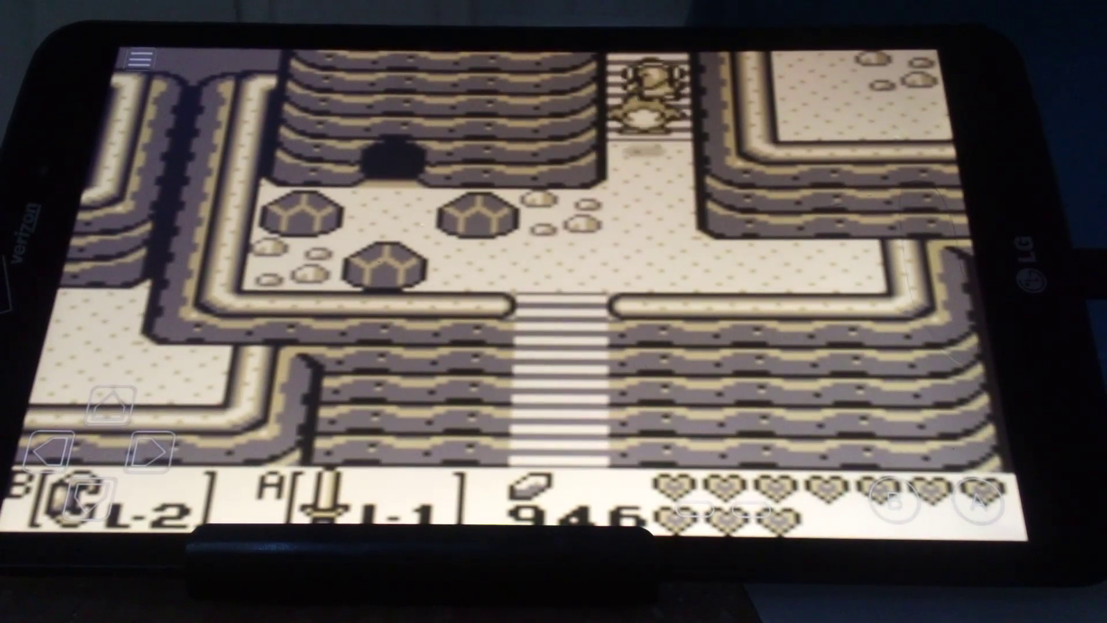
key("Right")
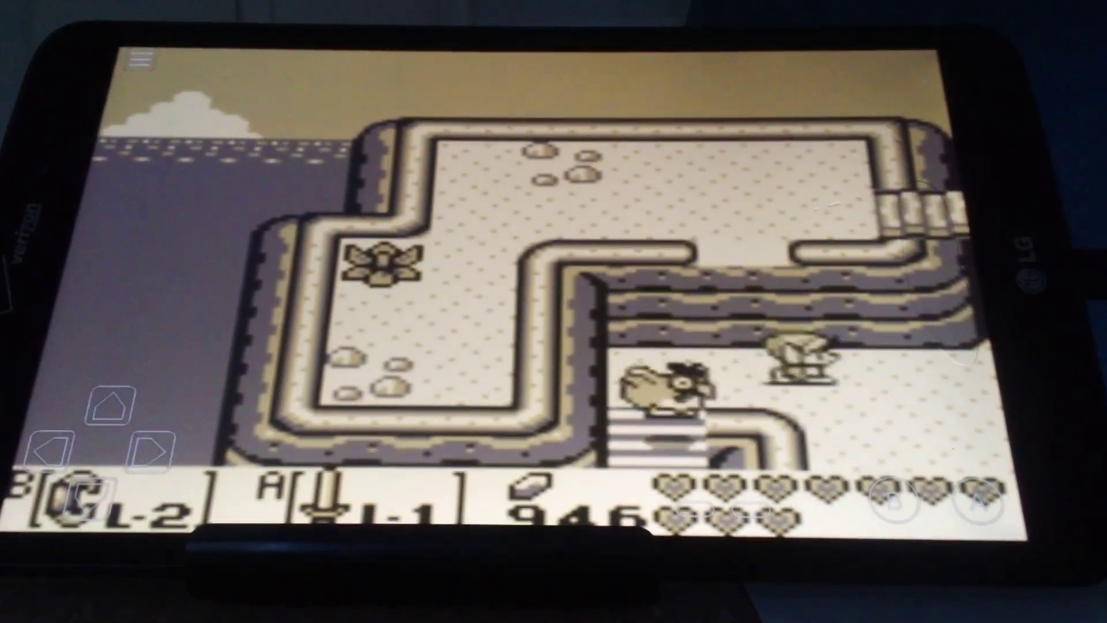
Step: Travel back down past the owl and enter the mountain cave
key("Down")
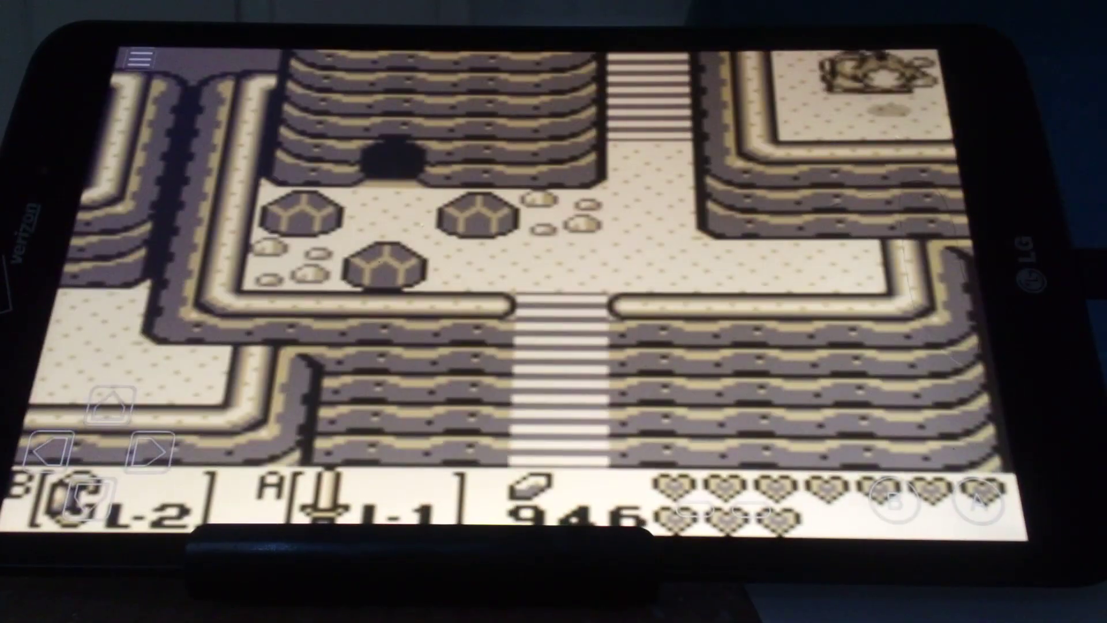
key("Left")
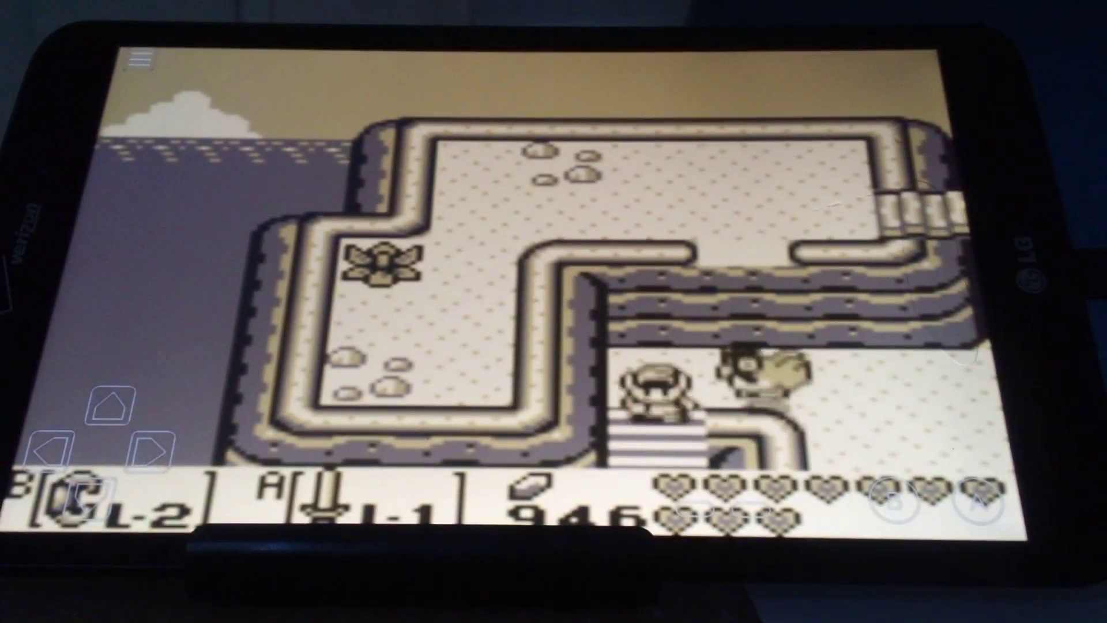
key("Down")
key("Down")
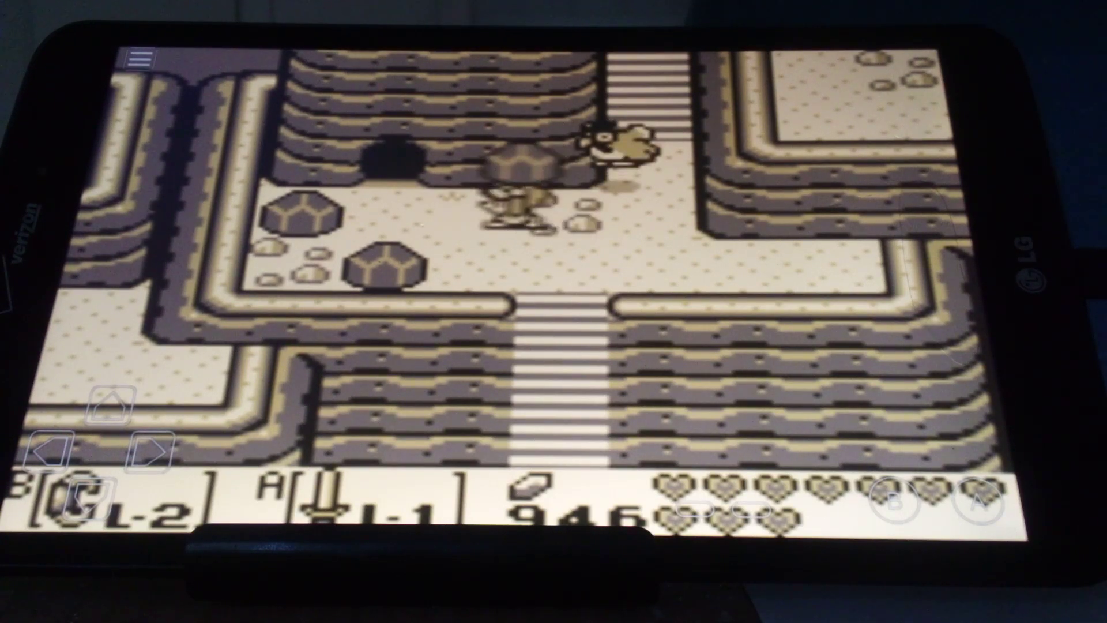
key("Left")
key("Up")
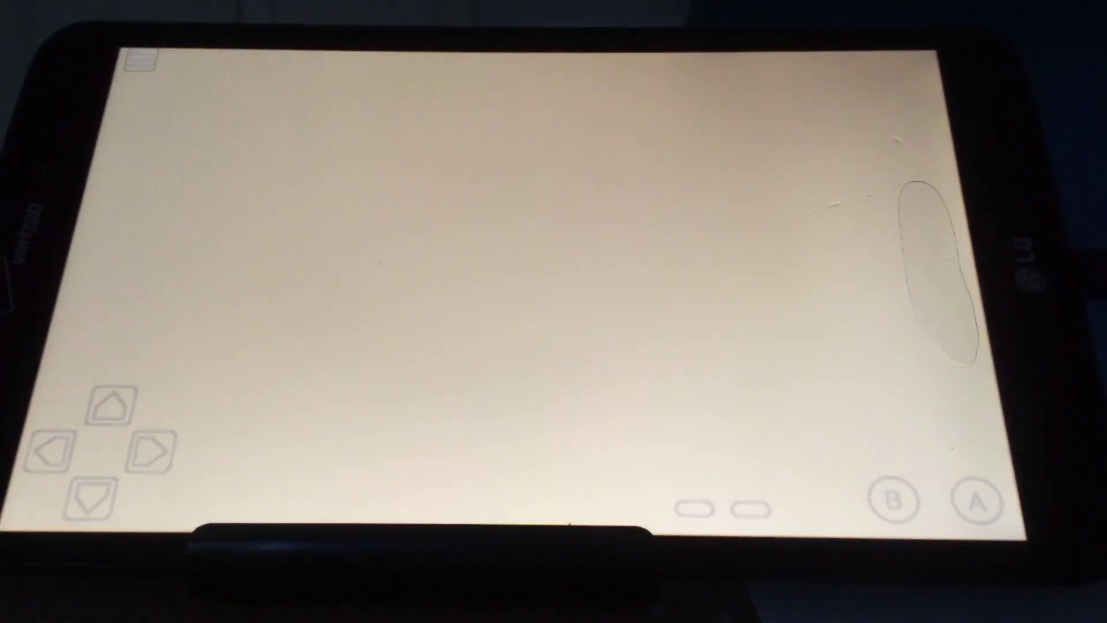
Step: Defeat the beetle, go right into the next room and push the boulder
key("a")
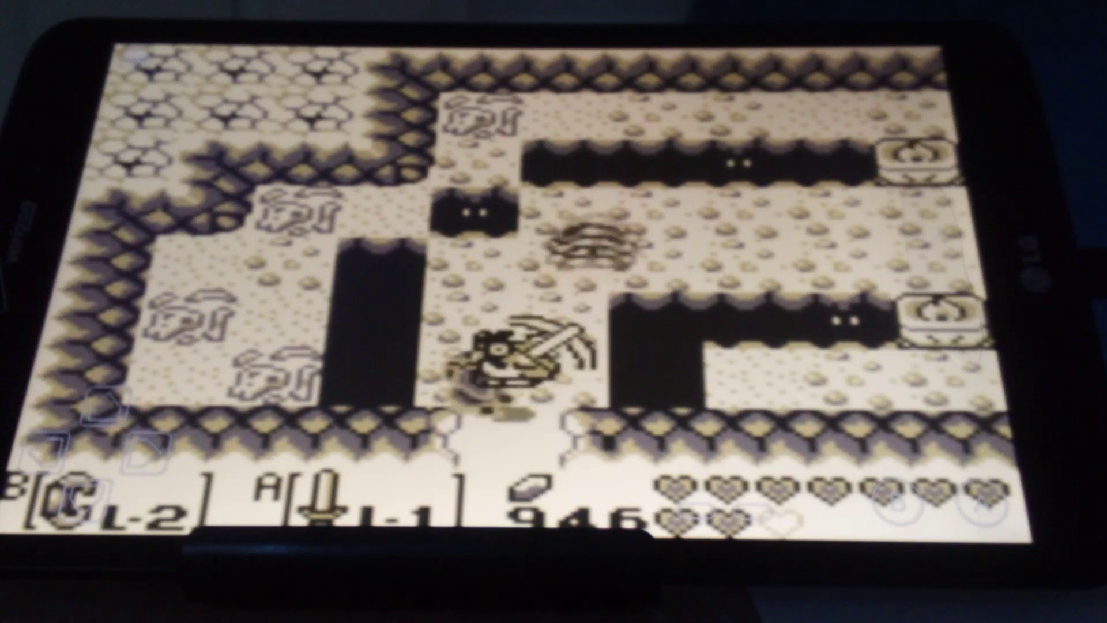
key("a")
key("a")
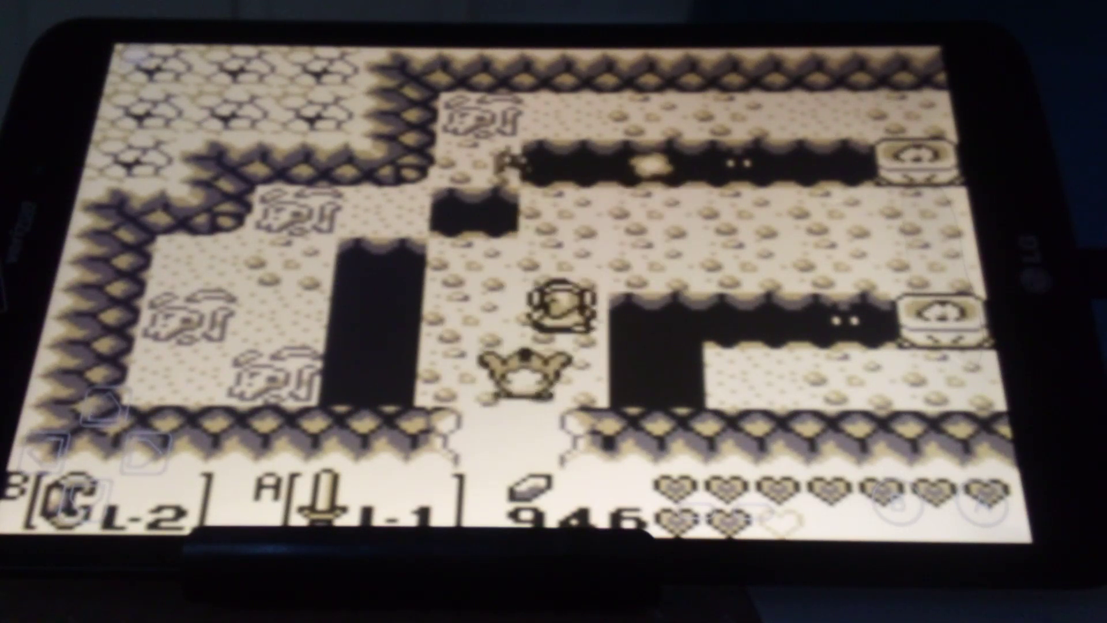
key("a")
key("Up")
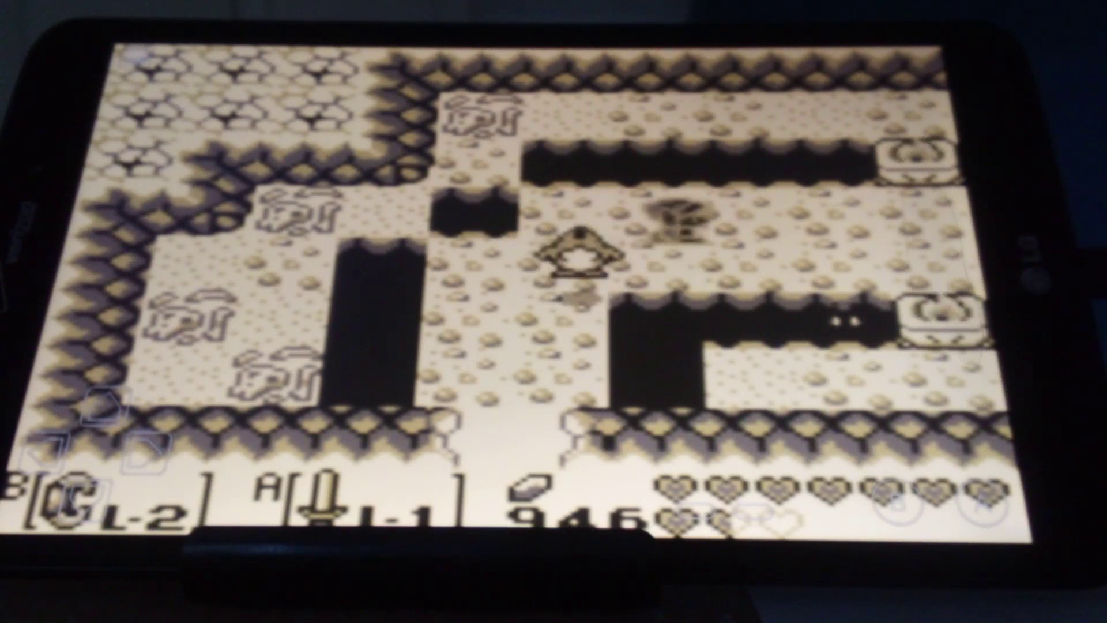
key("Right")
key("Right")
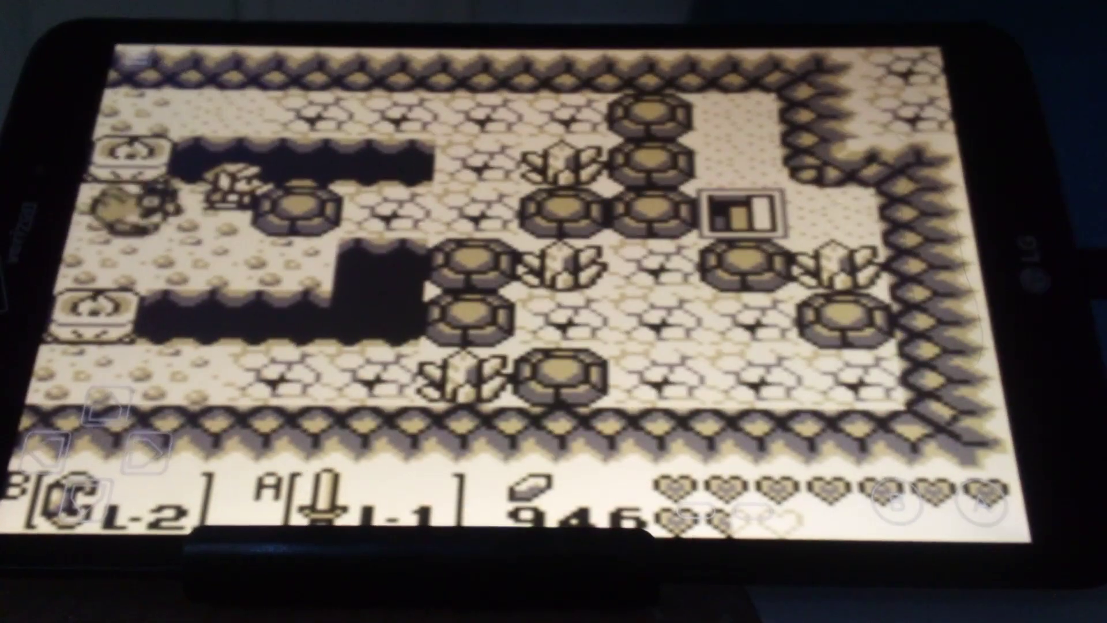
key("Down")
key("Right")
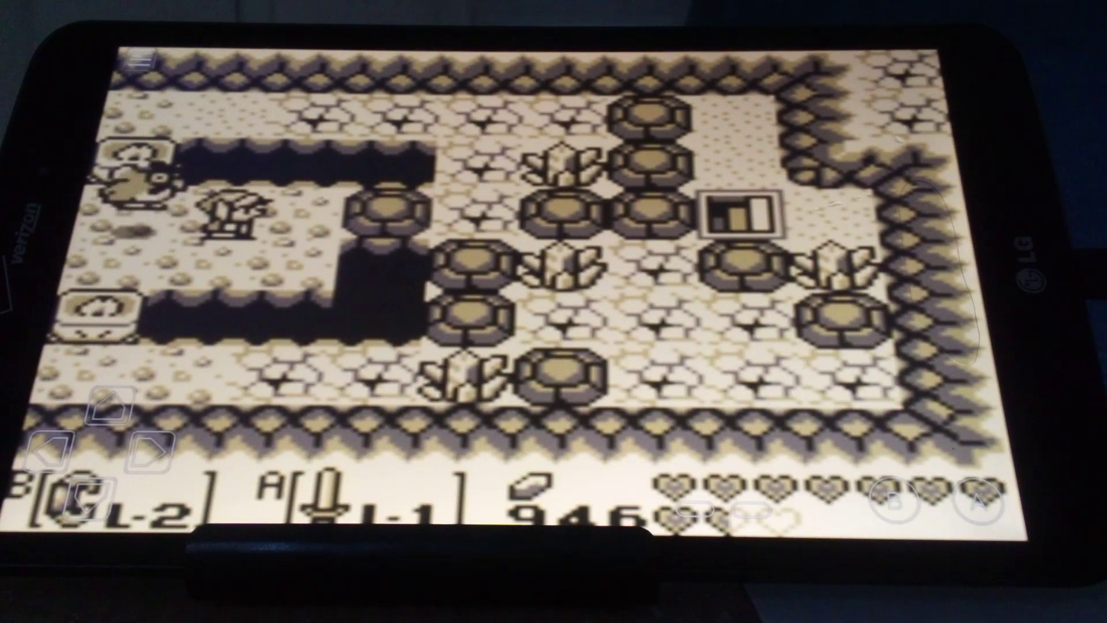
key("Right")
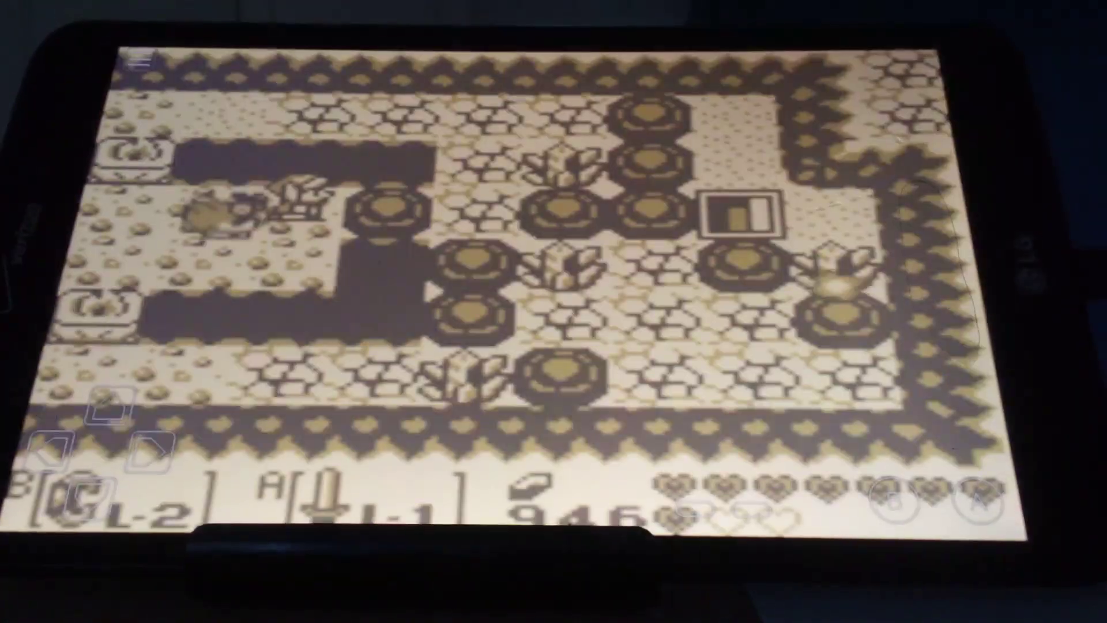
Step: Check the inventory, re-enter the room to reset its blocks and view the dungeon map
key("Return")
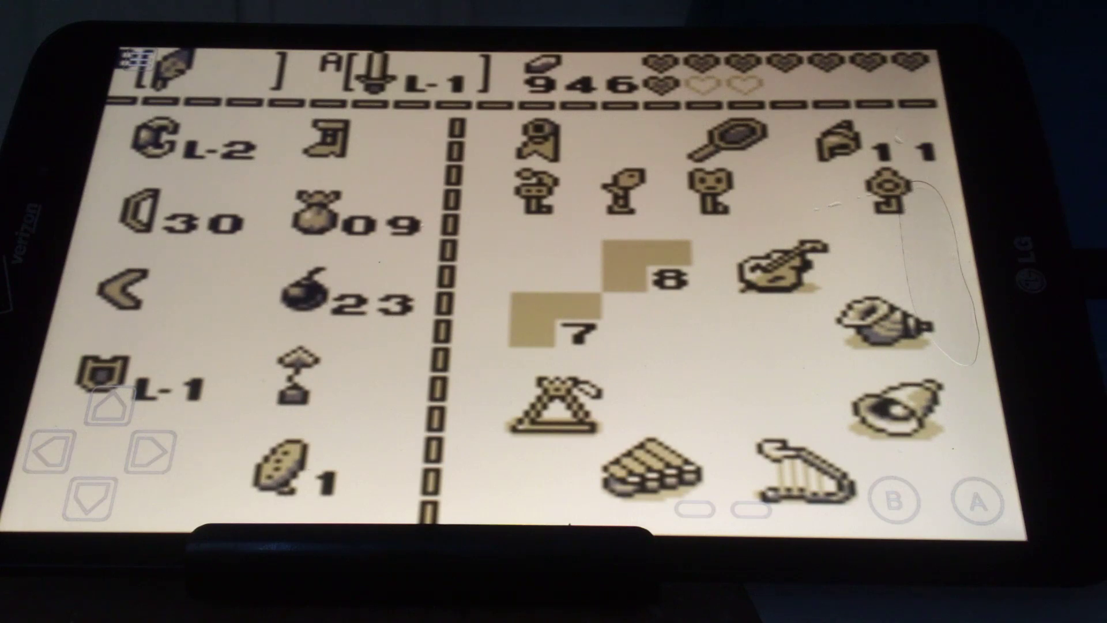
left_click(750, 508)
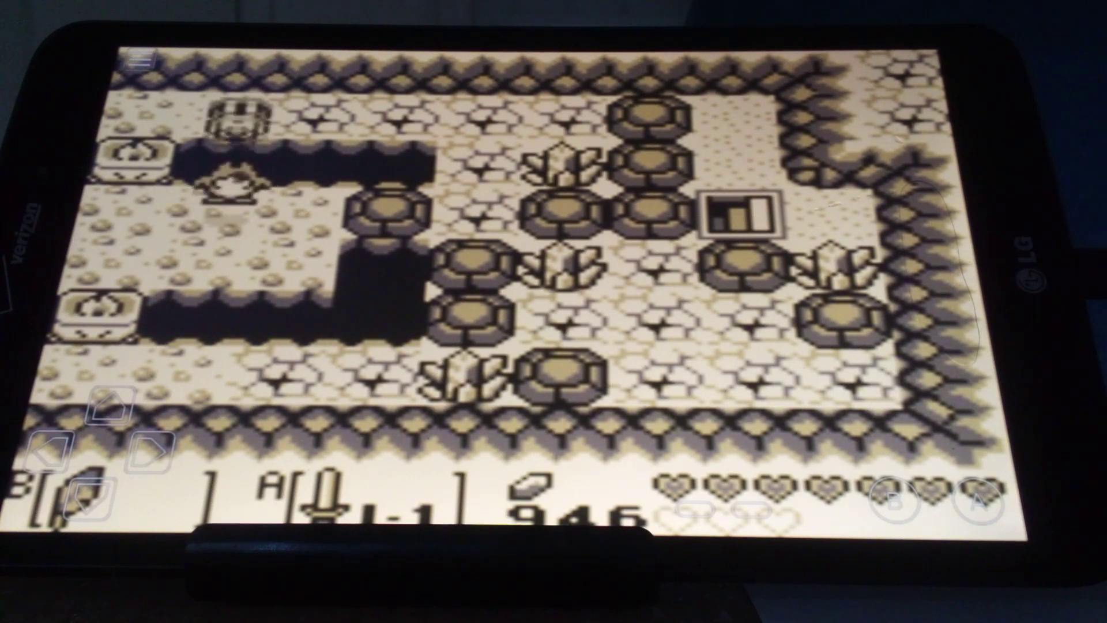
key("Right")
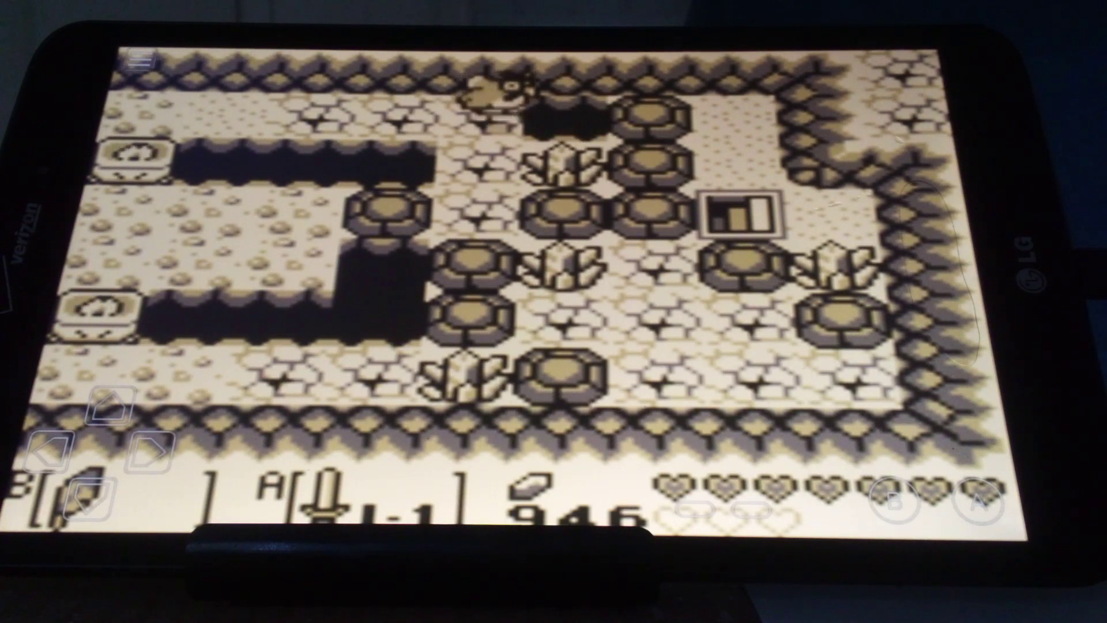
key("Left")
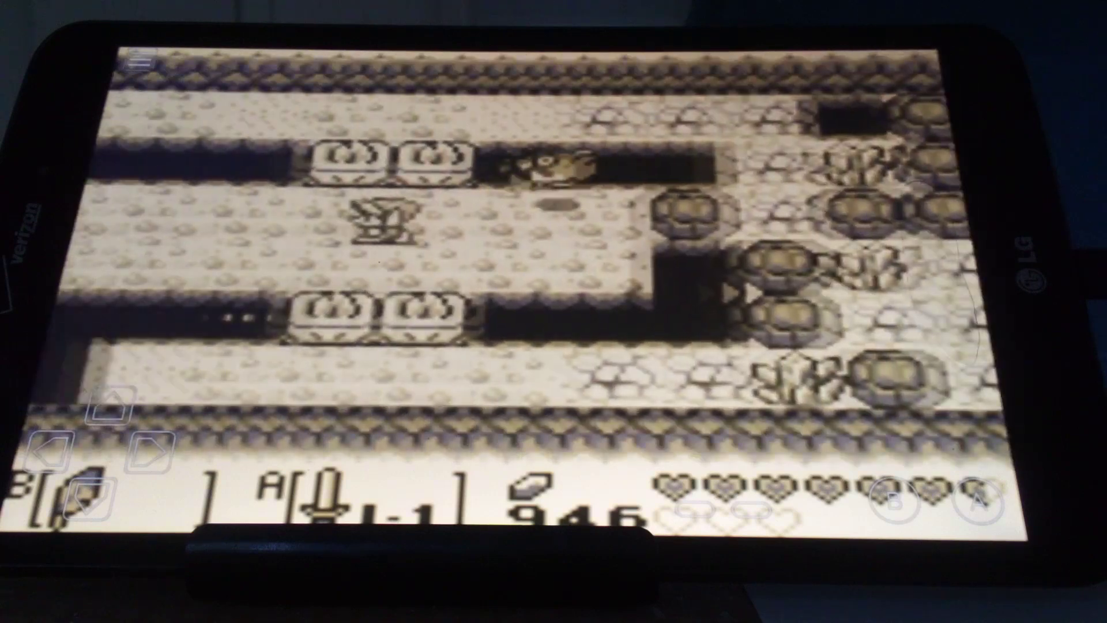
key("Right")
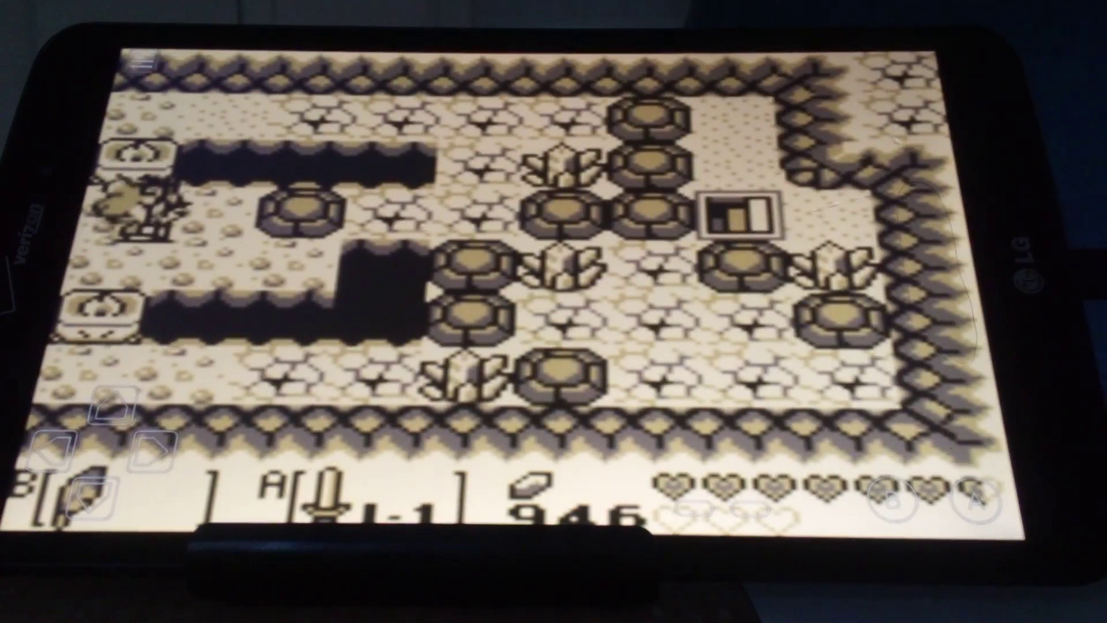
key("Right")
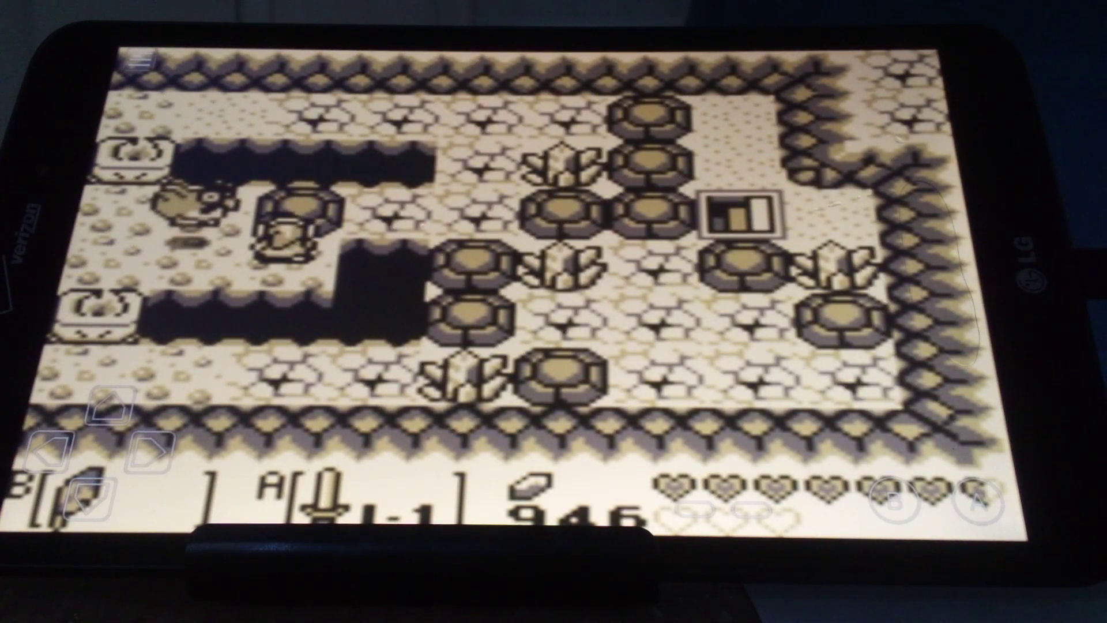
key("shift")
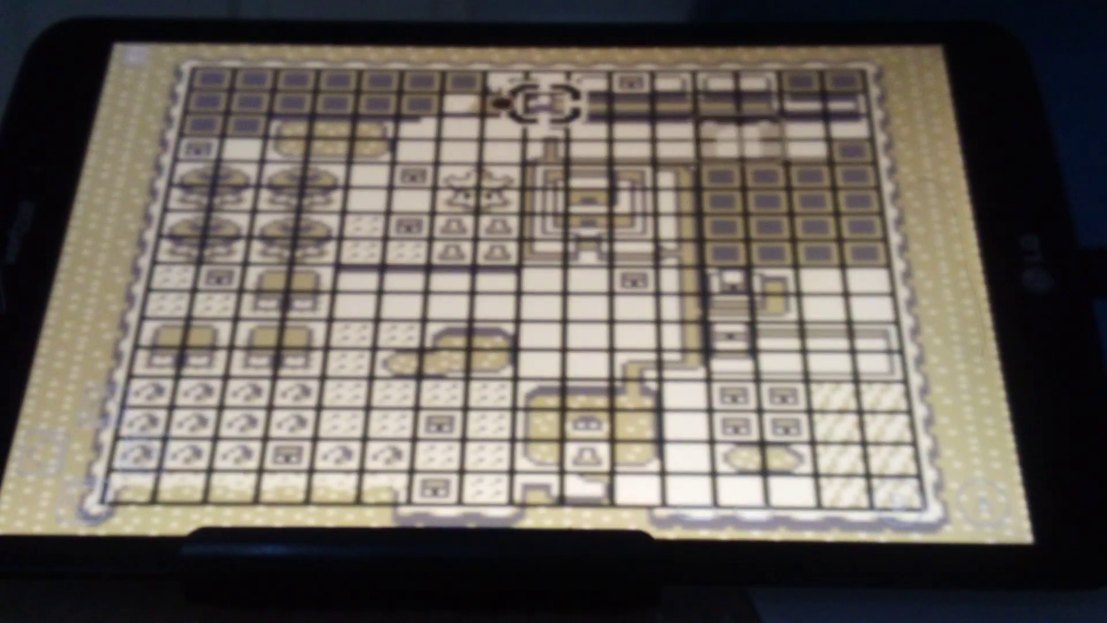
key("shift")
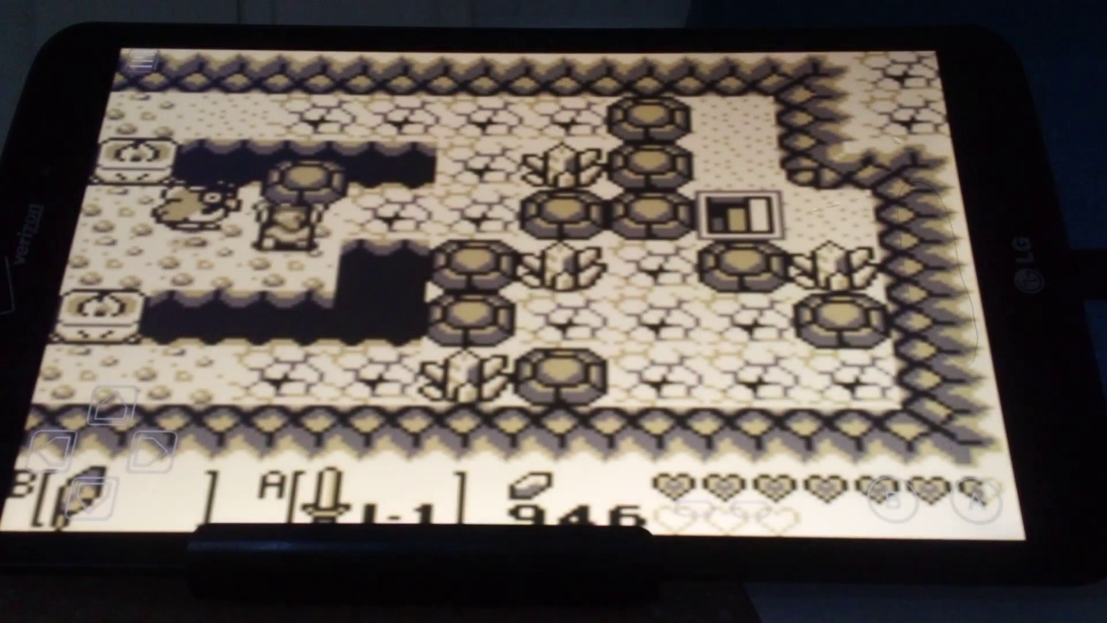
Step: Fight the enemy along the corridor, reach the far side and exit downward
key("Right")
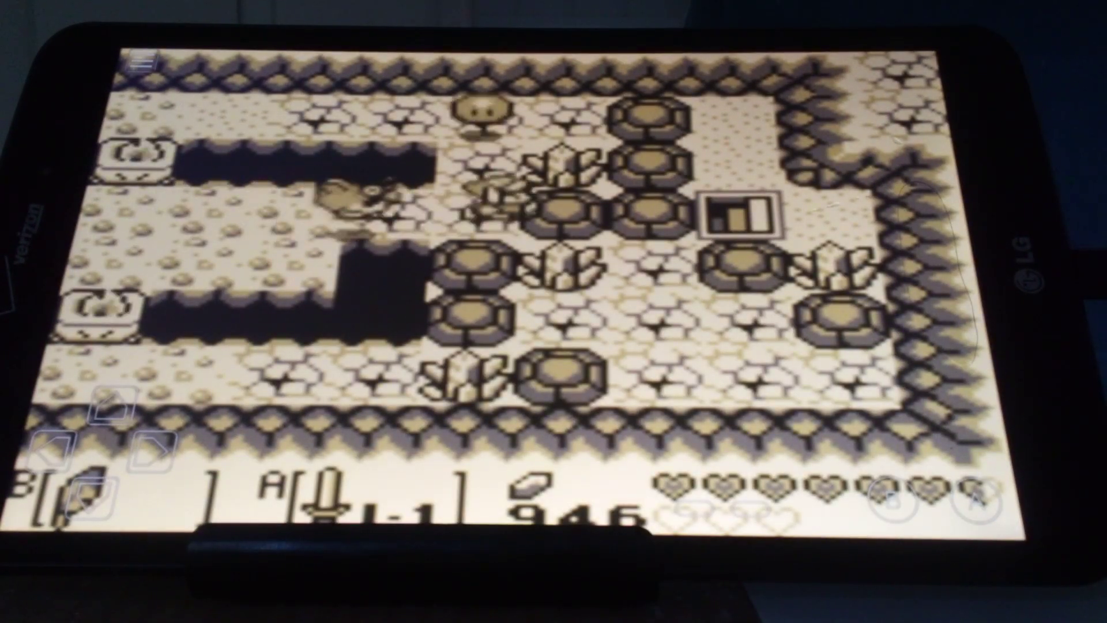
key("z")
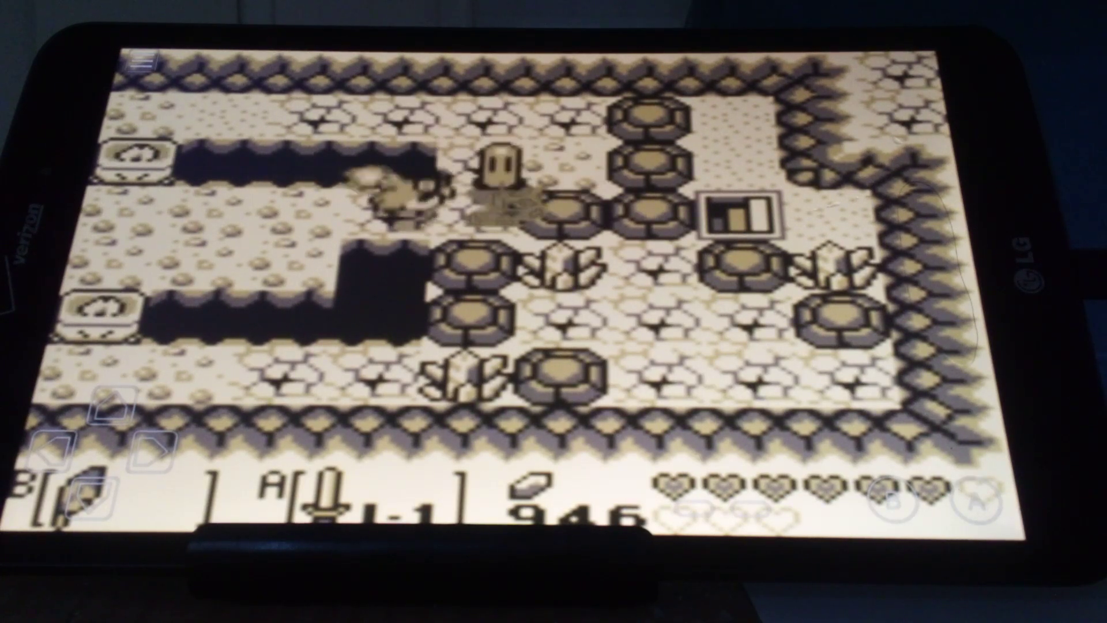
key("Right")
key("z")
key("Right")
key("z")
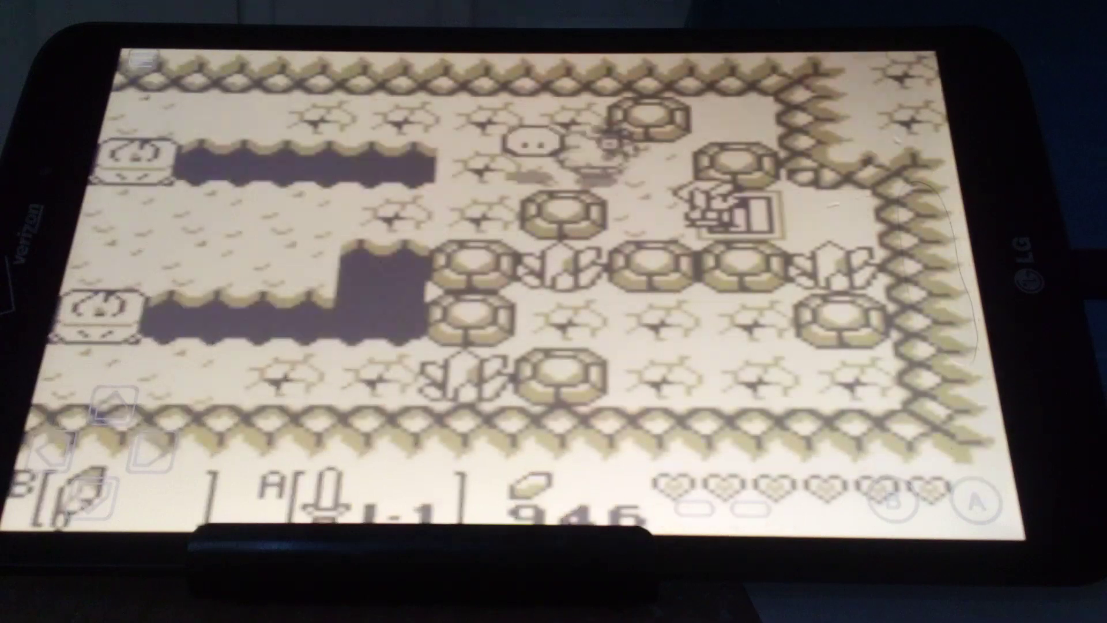
key("Right")
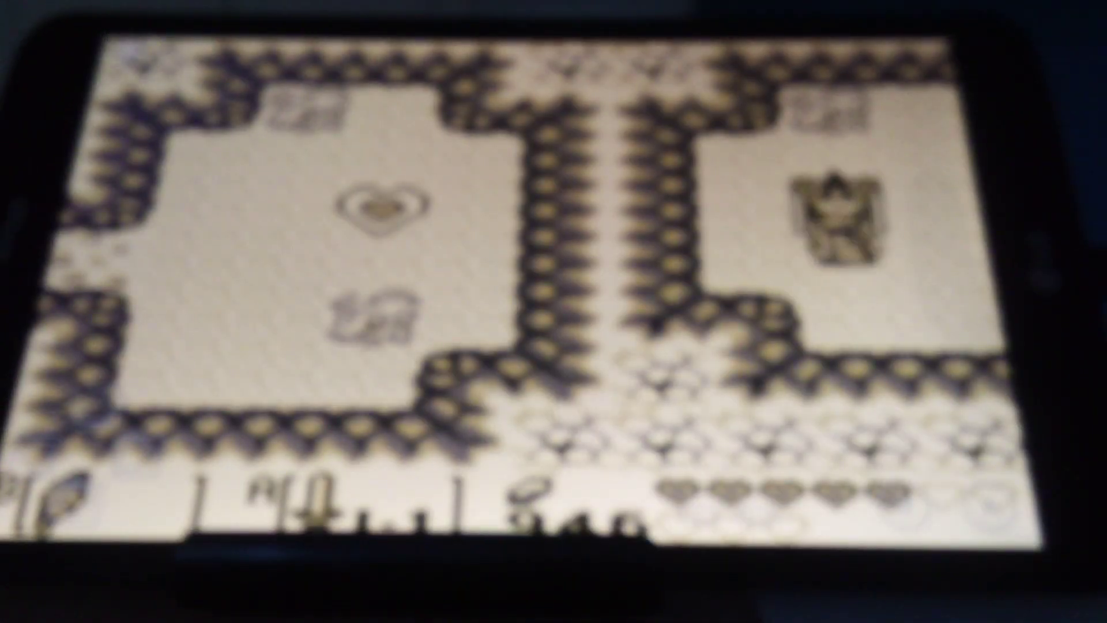
key("Down")
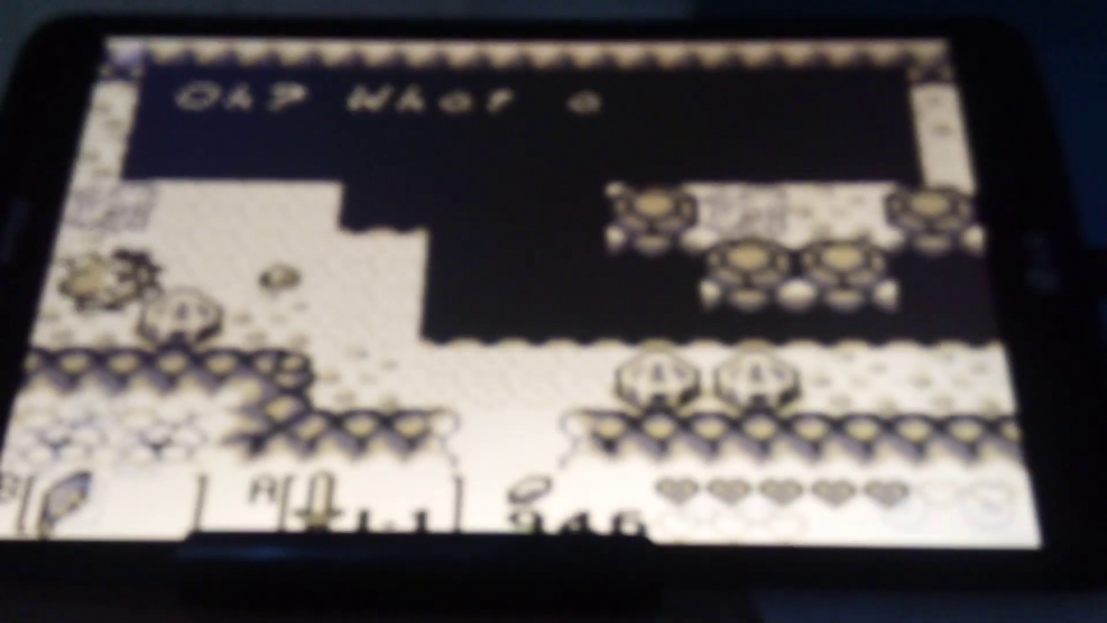
Step: Slash the round enemy, collect the rupee and take the dark pit stairway to a new area
key("a")
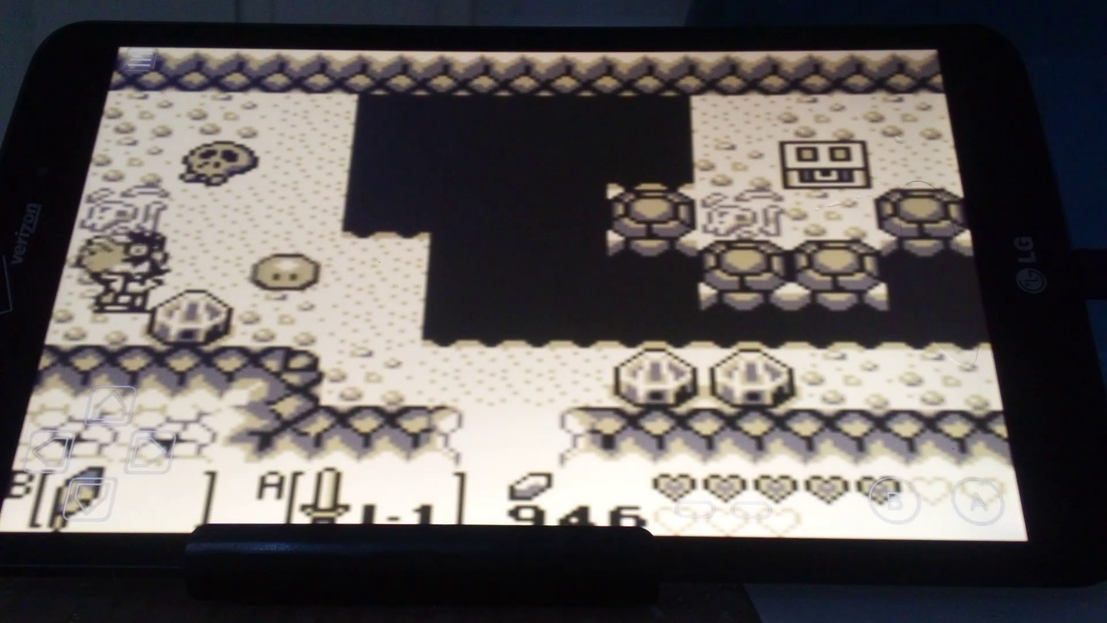
key("a")
key("Right")
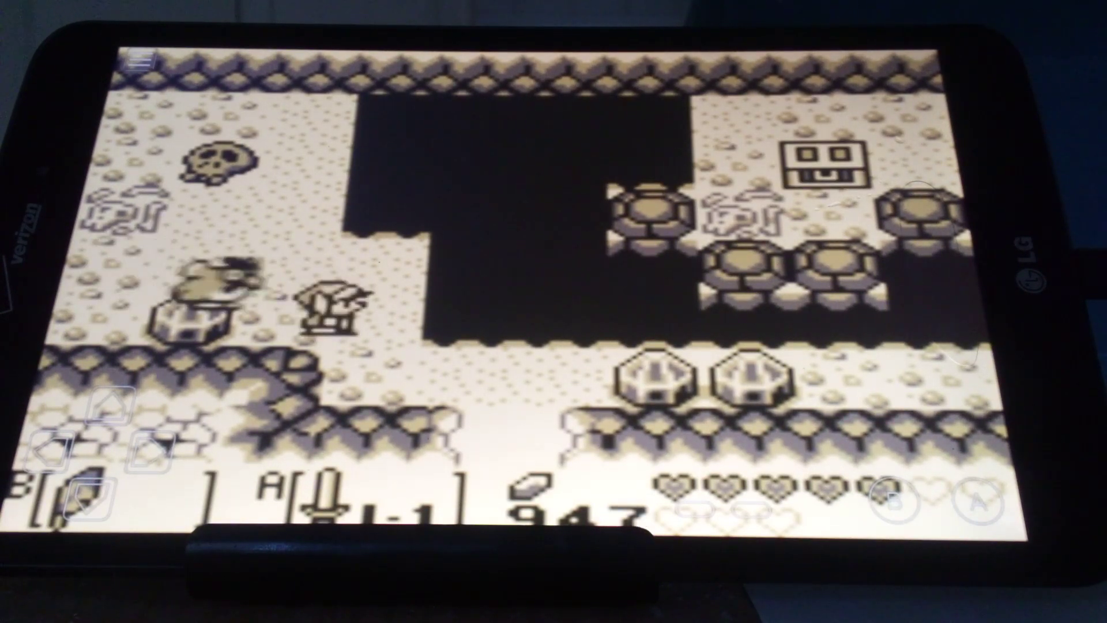
key("Right")
key("Up")
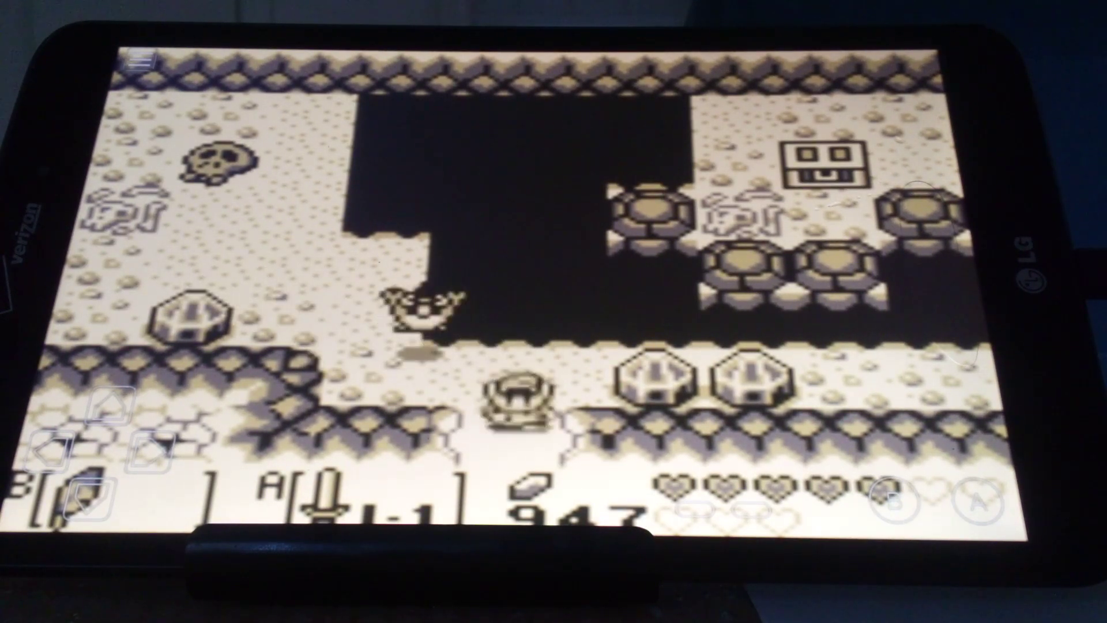
key("Down")
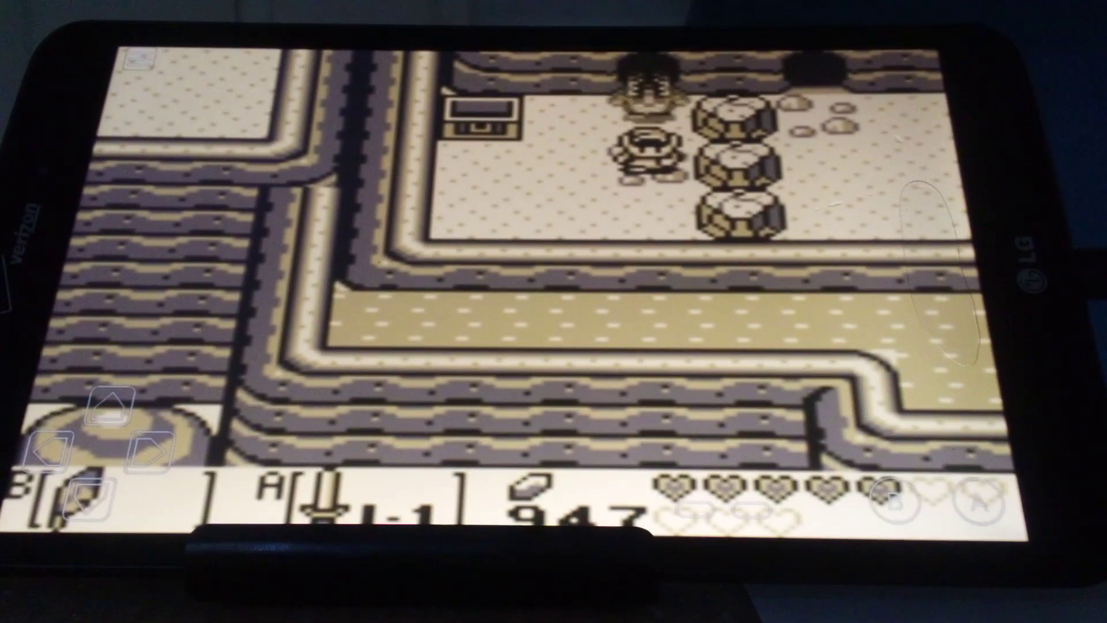
key("Up")
Step: Check the dungeon map, choose the boomerang in the inventory and use it
key("BackSpace")
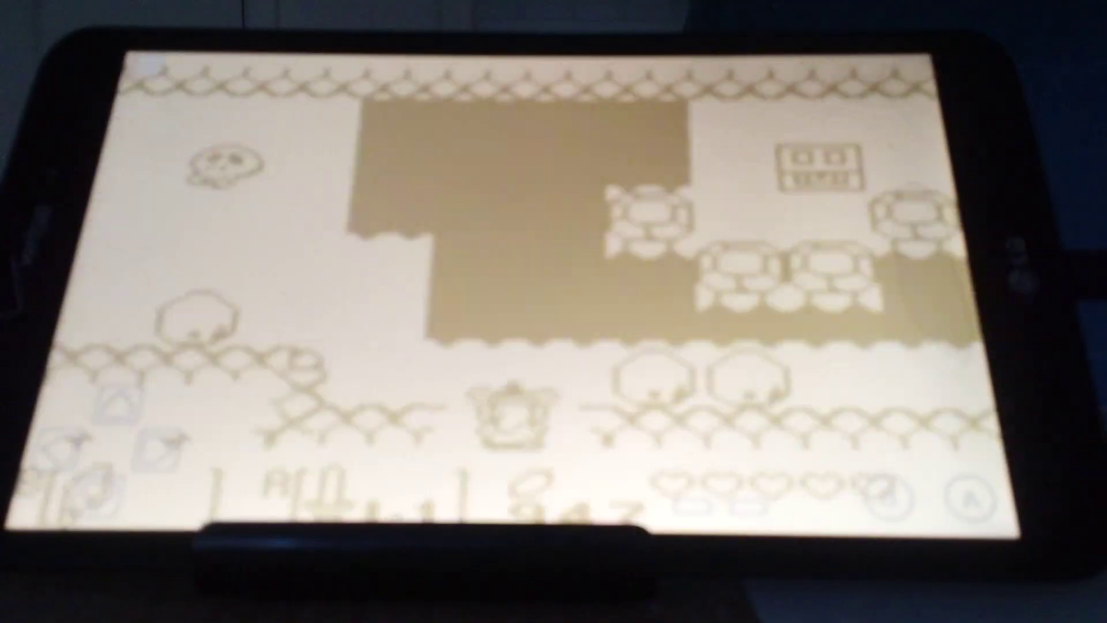
key("BackSpace")
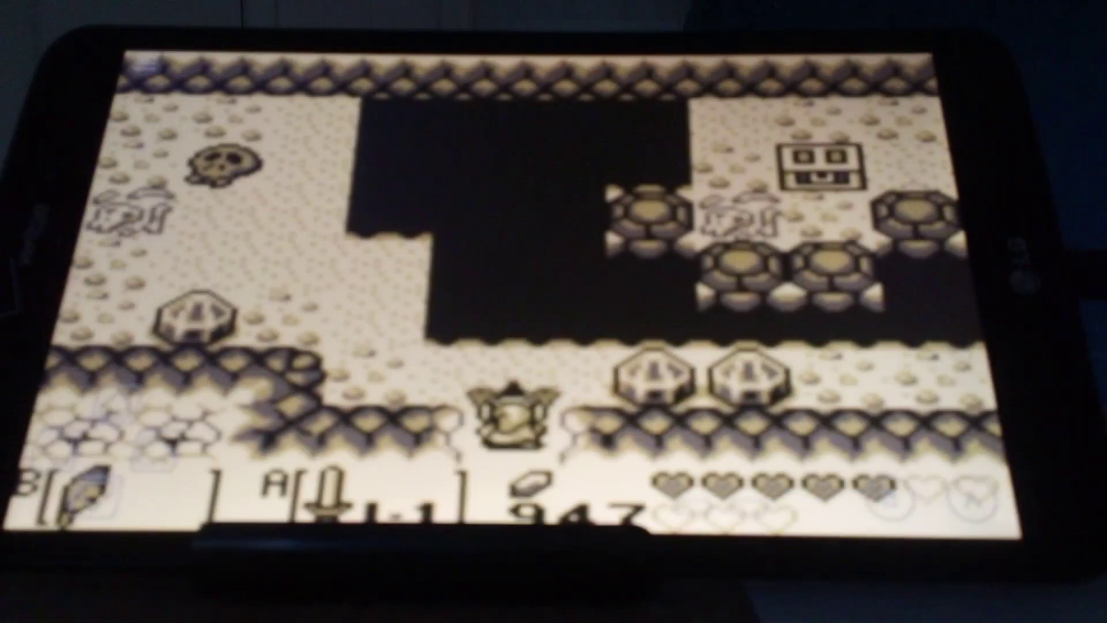
key("Return")
key("Up")
key("Up")
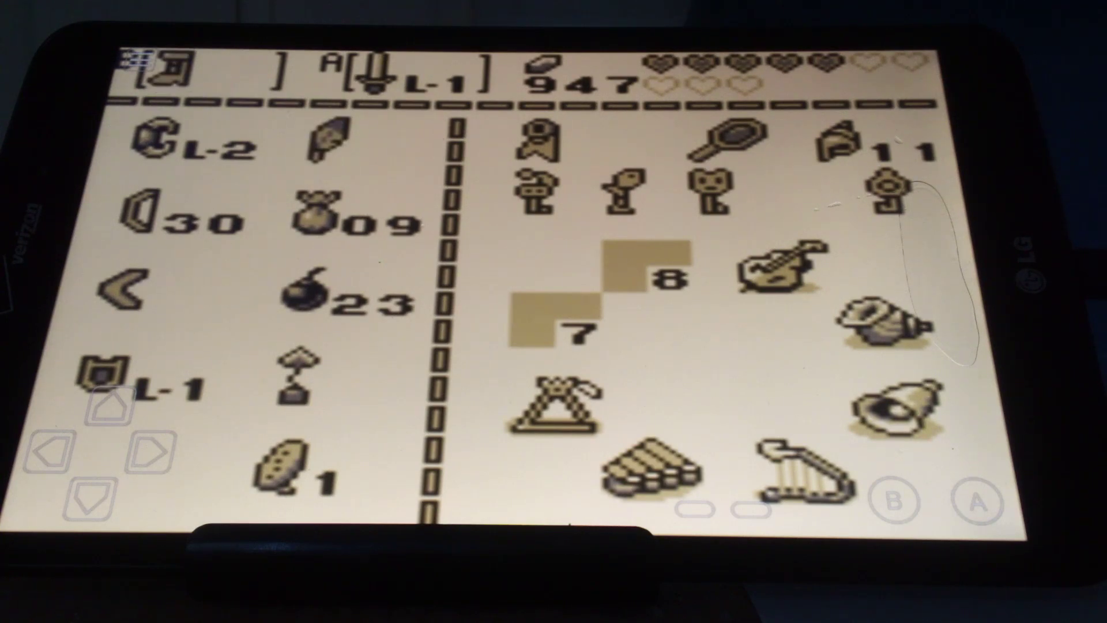
key("Return")
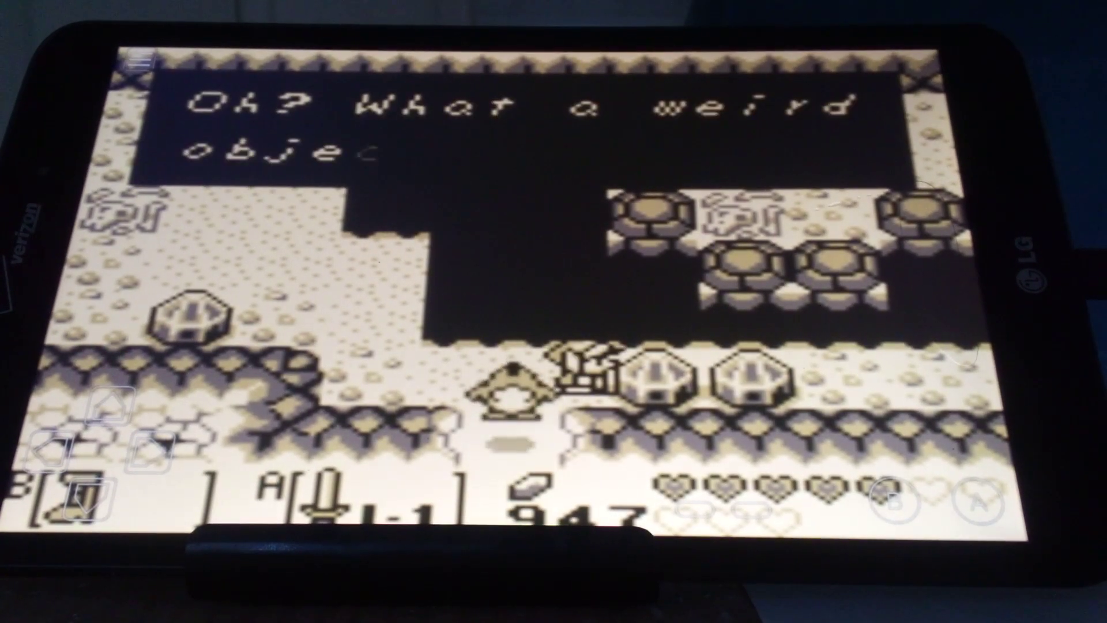
key("x")
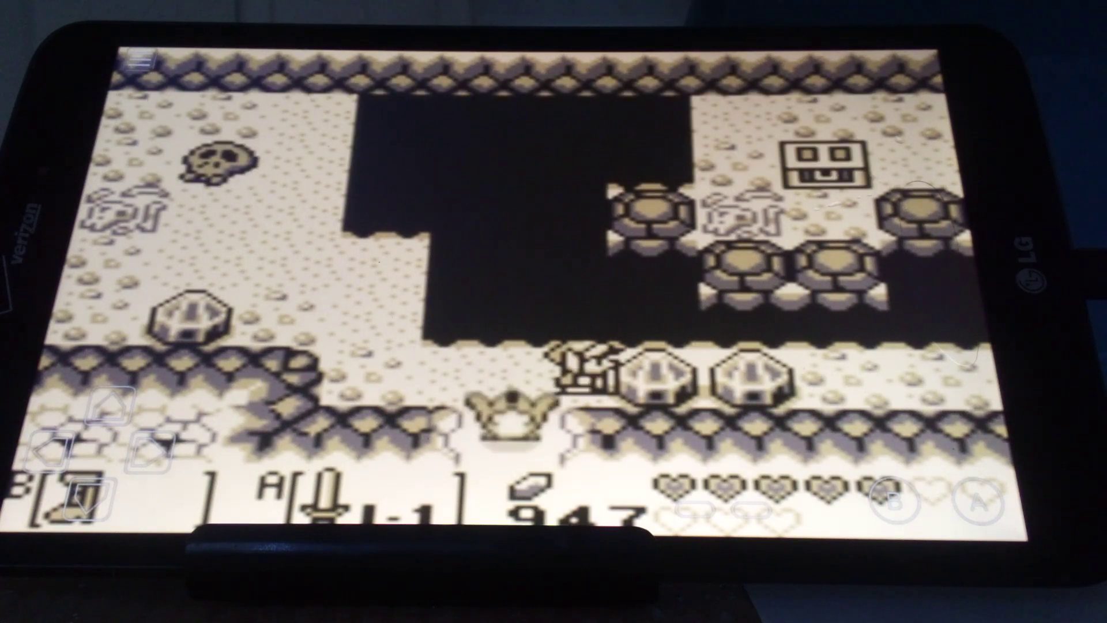
key("z")
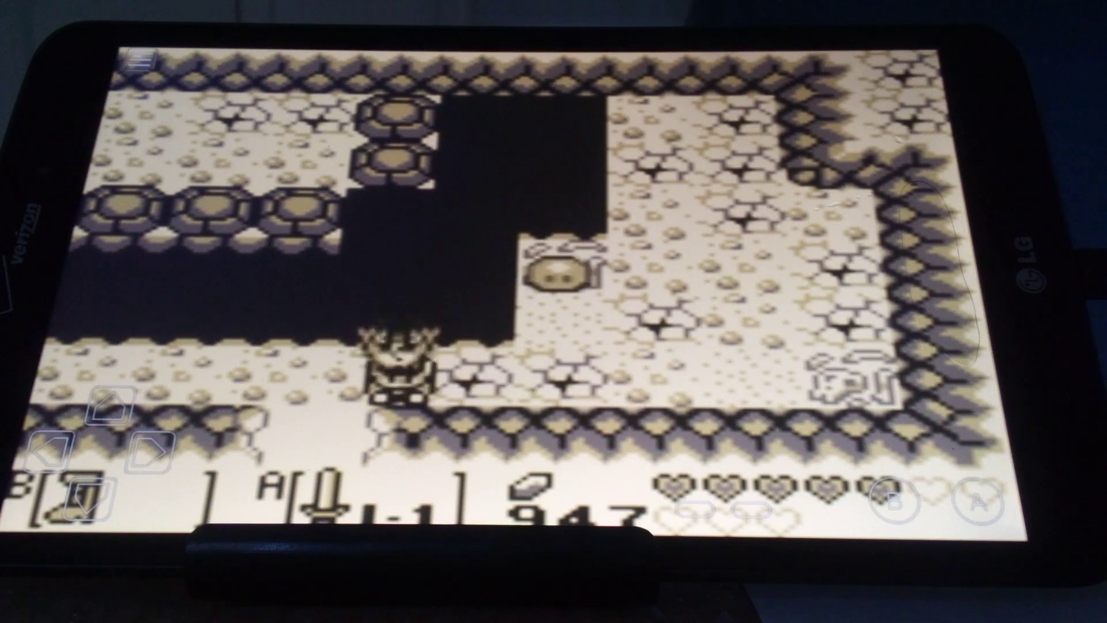
Step: Exit the cave and head right across several areas with the sword out
key("Down")
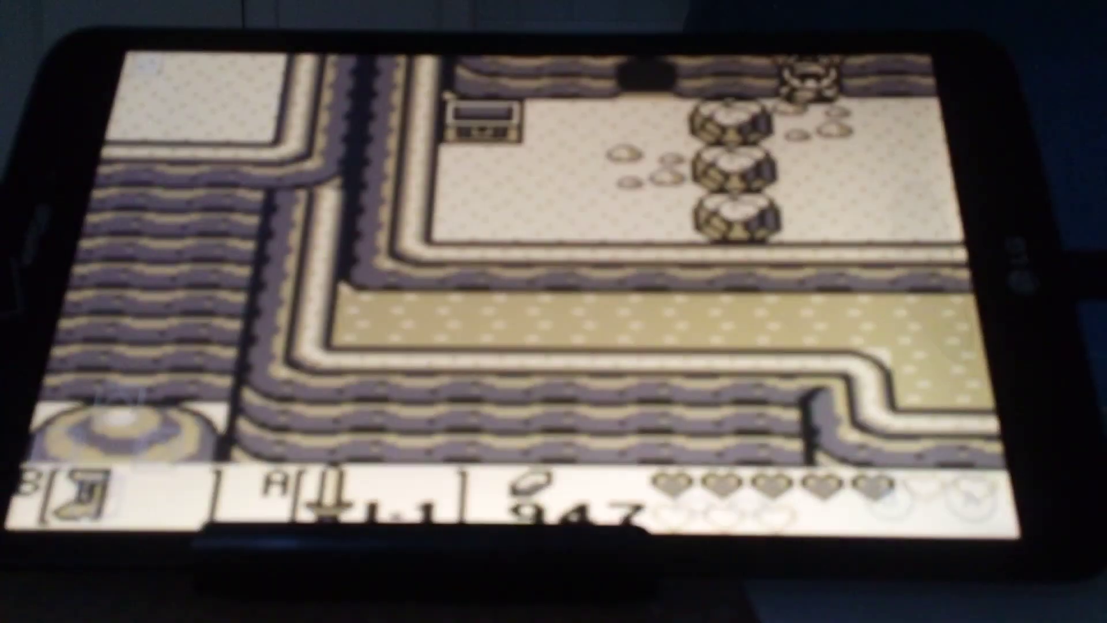
key("Right")
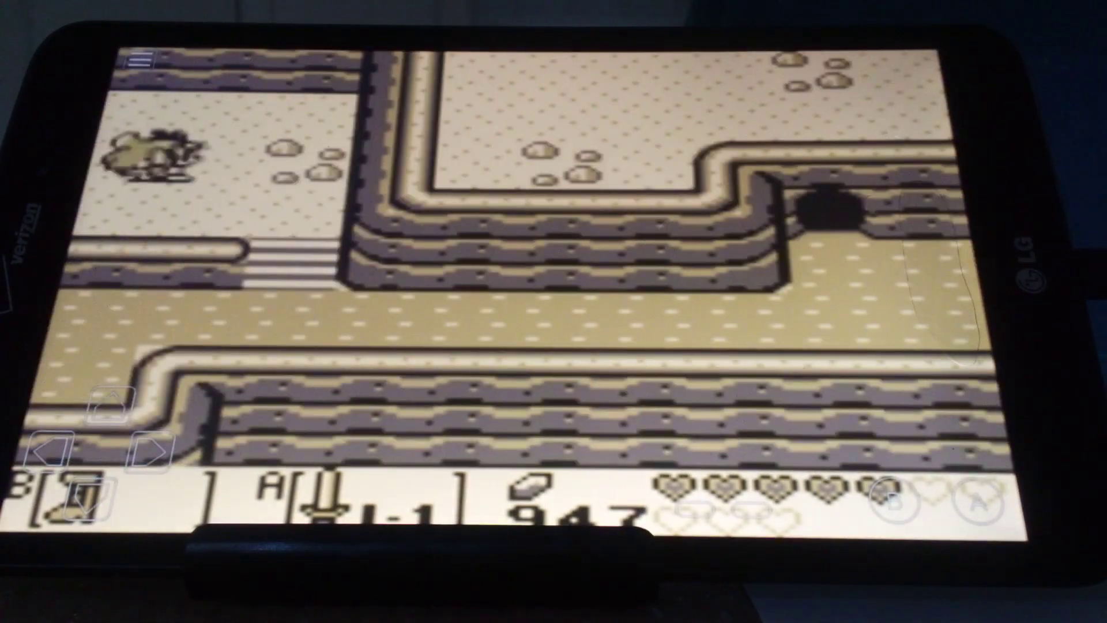
key("Down")
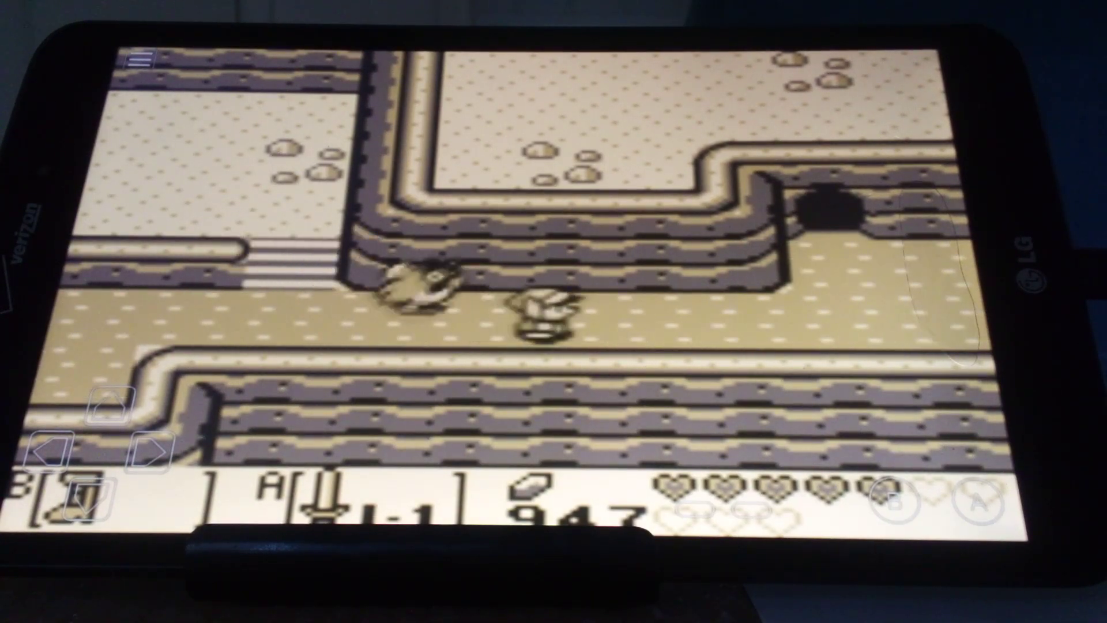
key("Right")
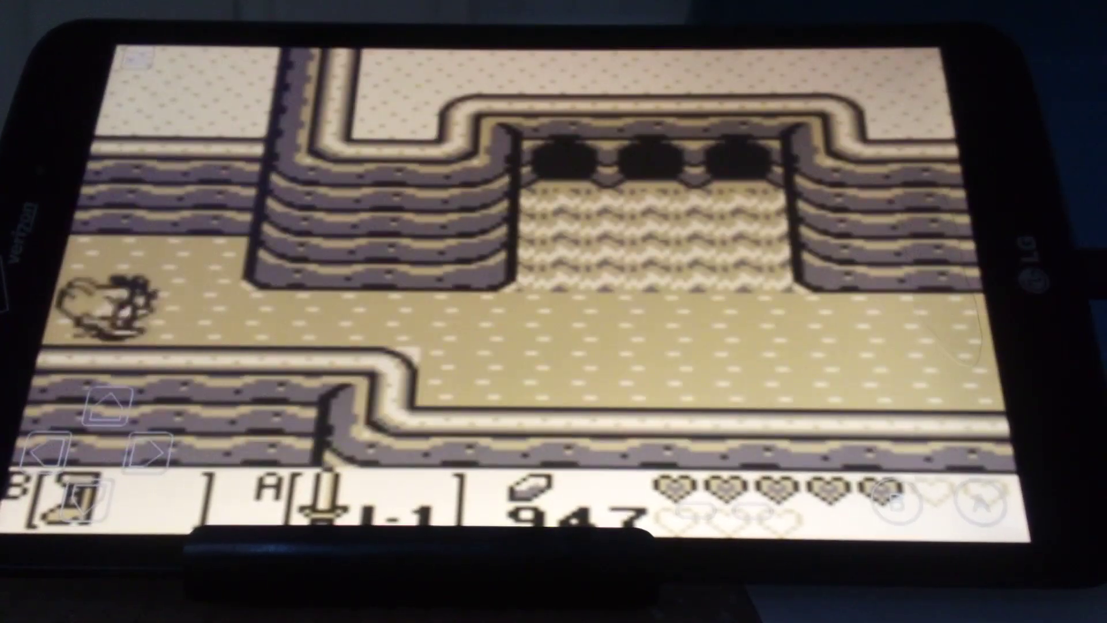
key("Right")
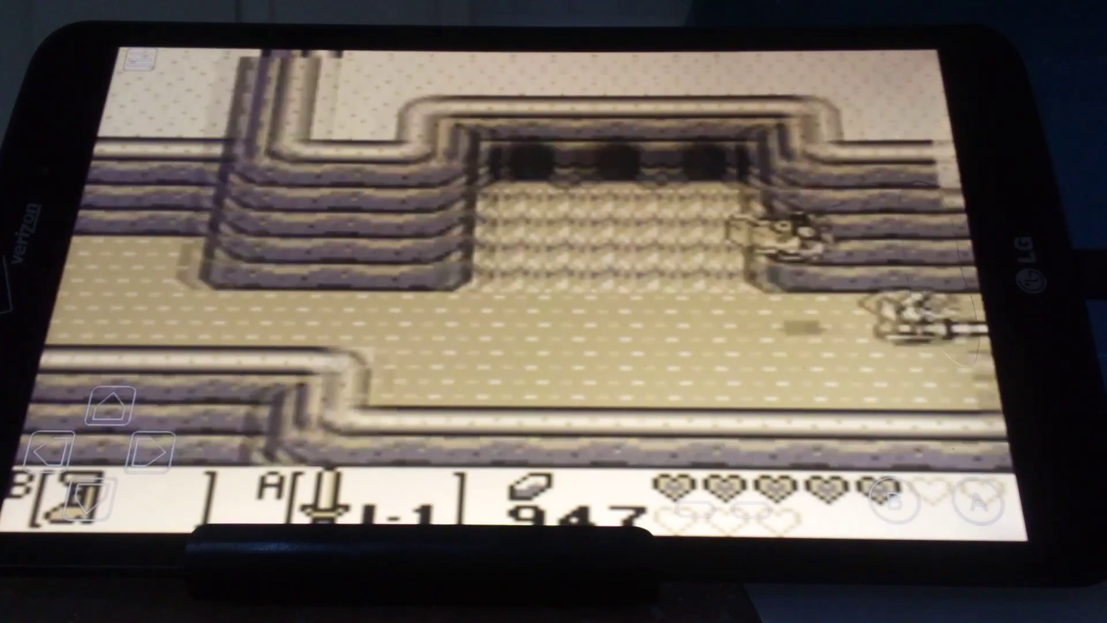
key("Right")
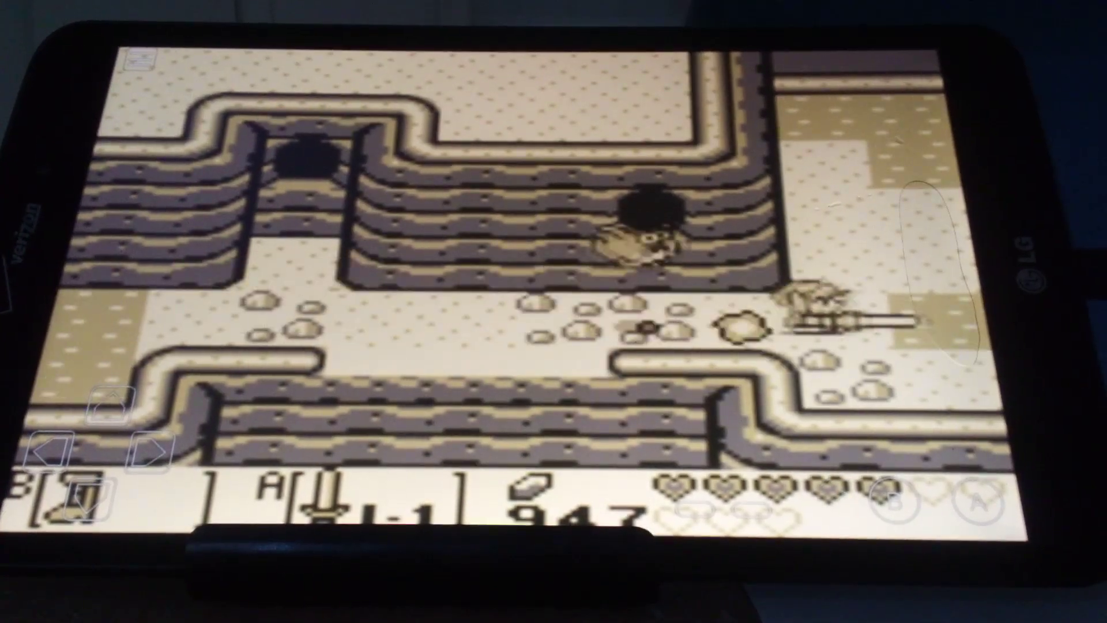
key("Right")
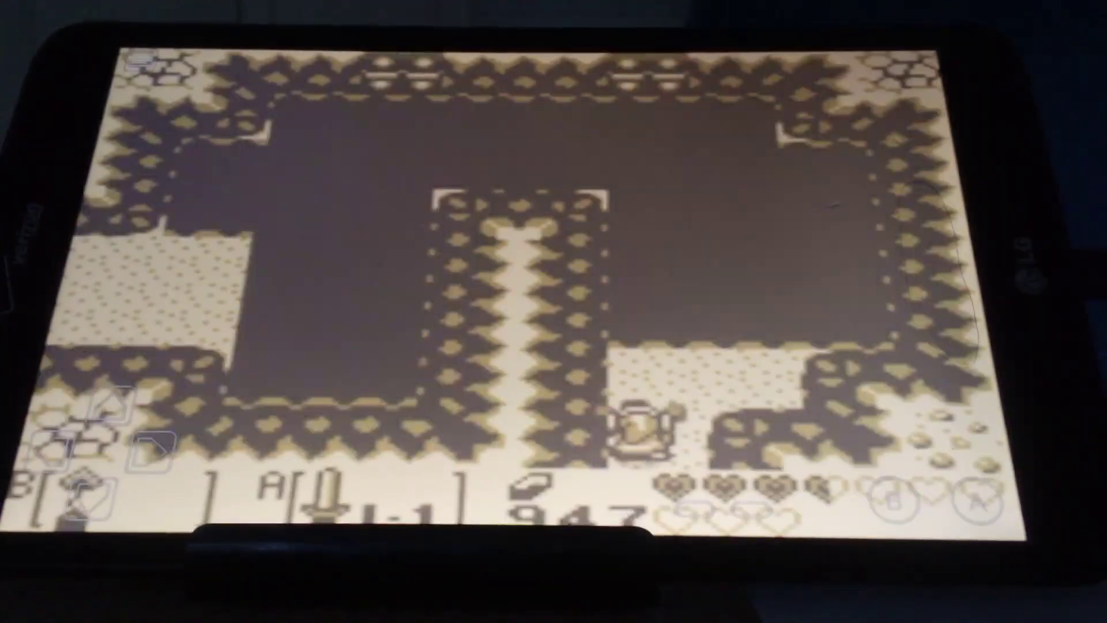
Step: Select the bombs, then walk left past the tan bird and pick up the Bird Key
key("Up")
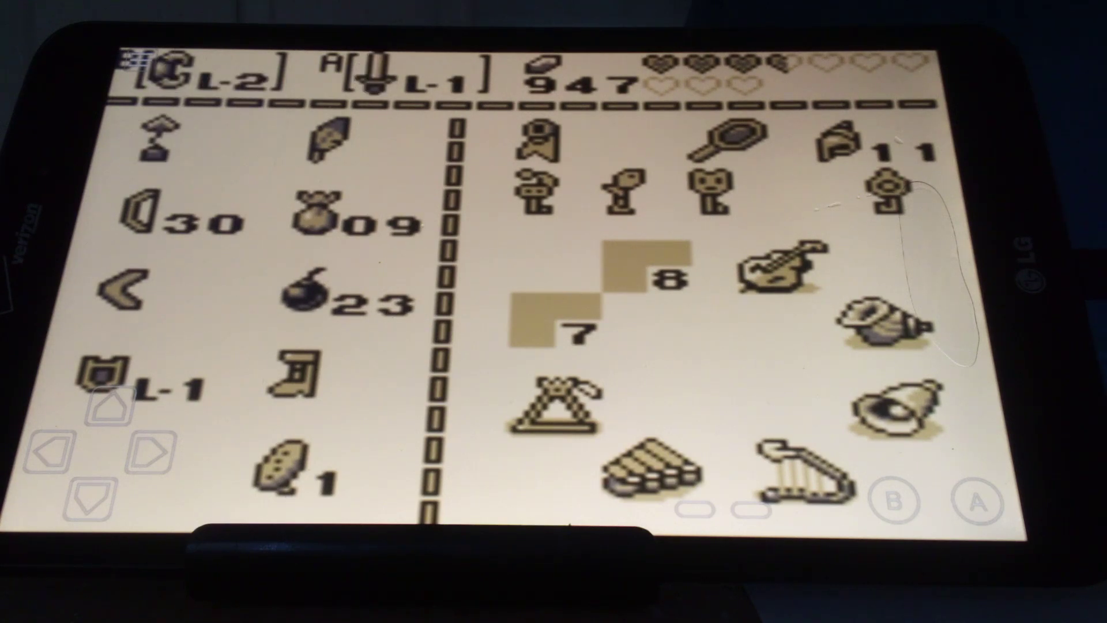
key("Return")
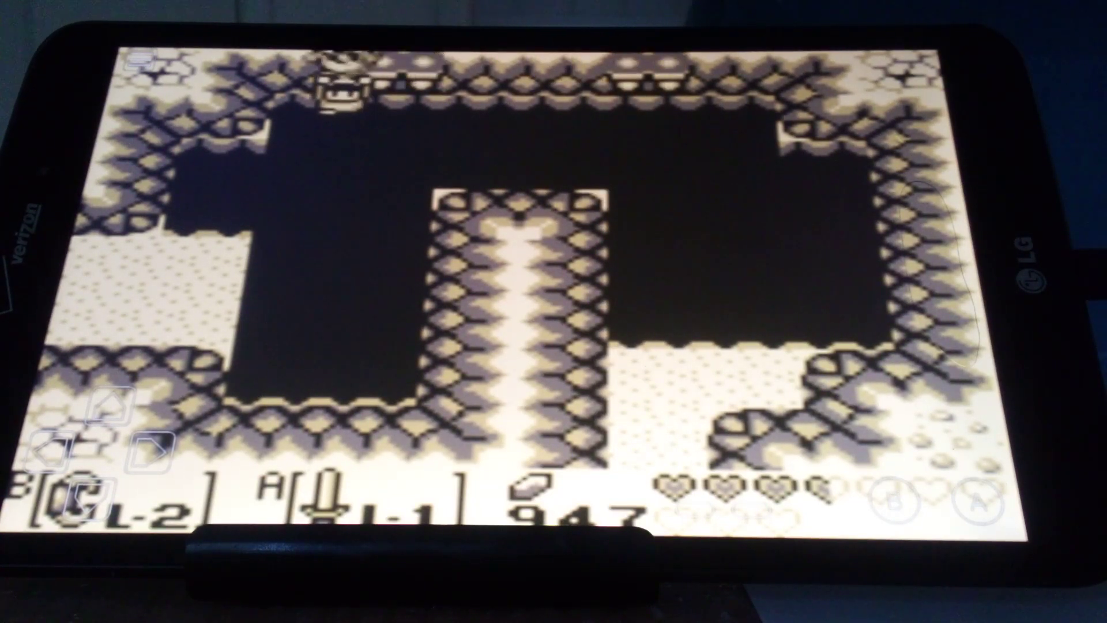
key("Left")
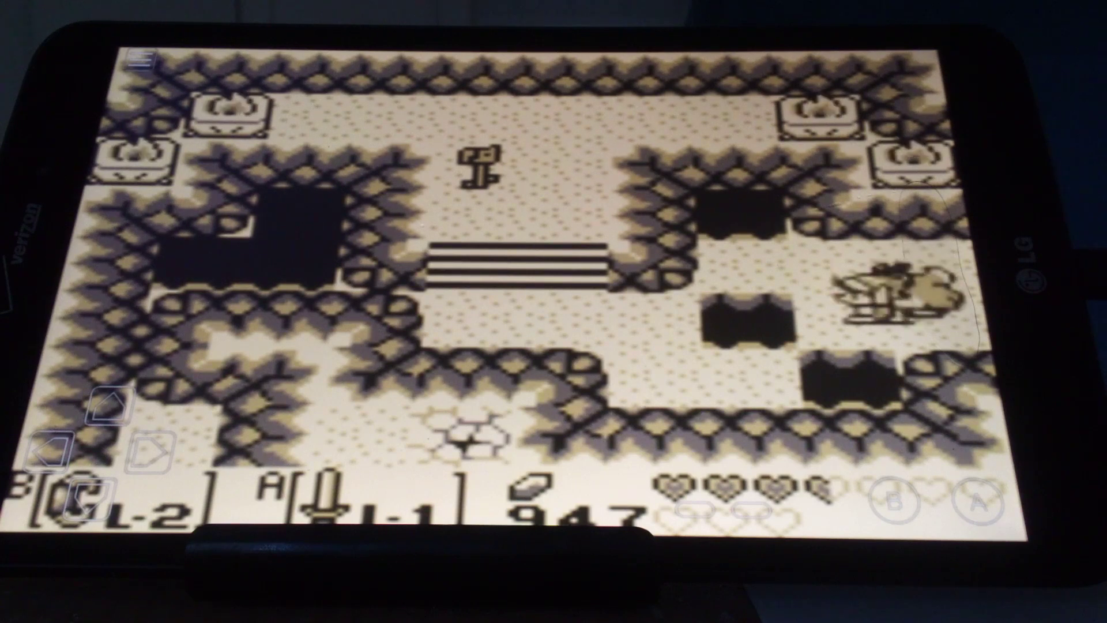
key("Up")
key("Left")
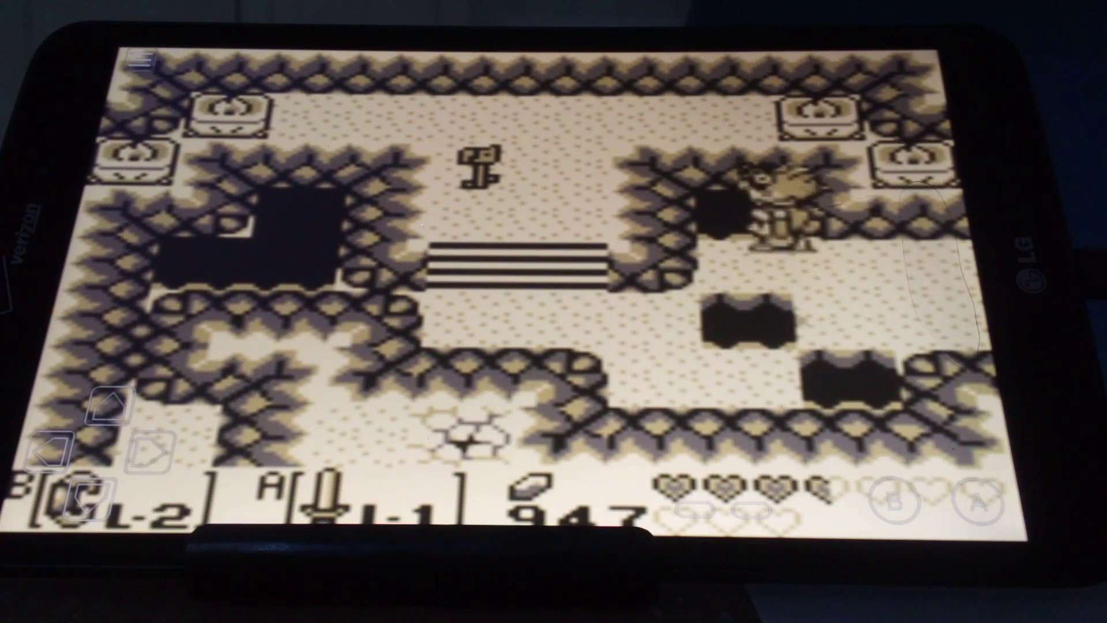
key("Left")
key("Up")
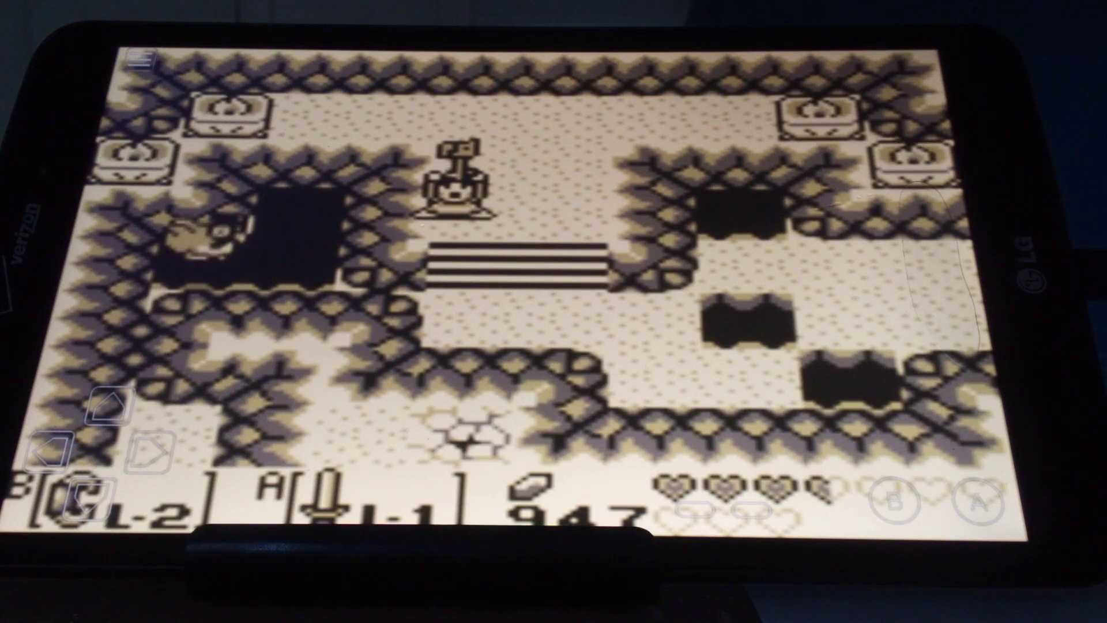
key("a")
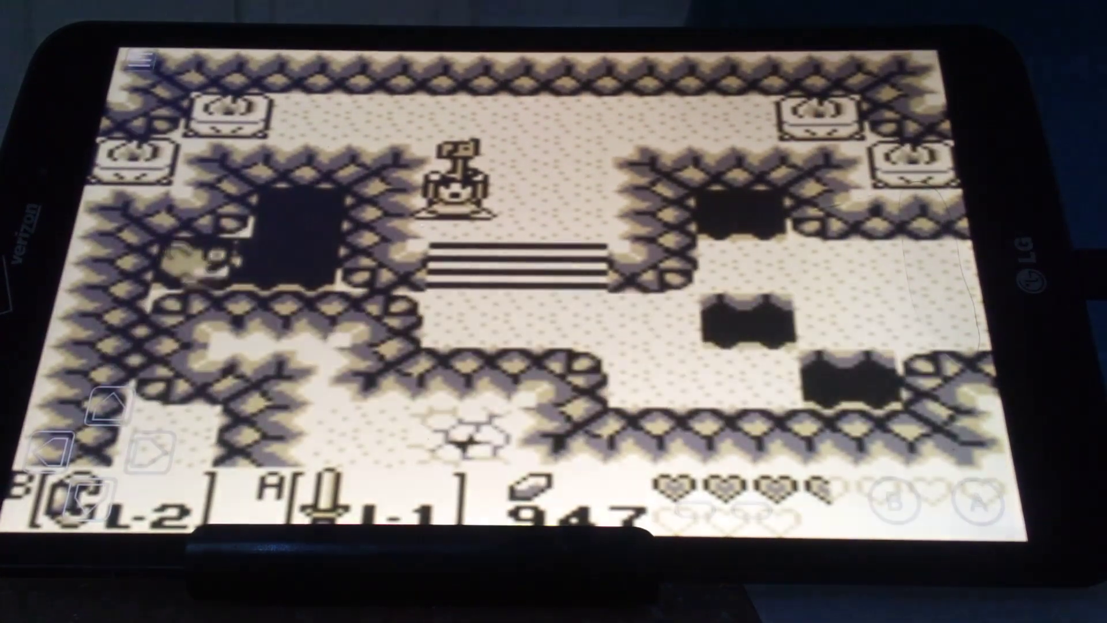
Step: Lift the bird creature and fly across the wall to the upper-right corner
key("Right")
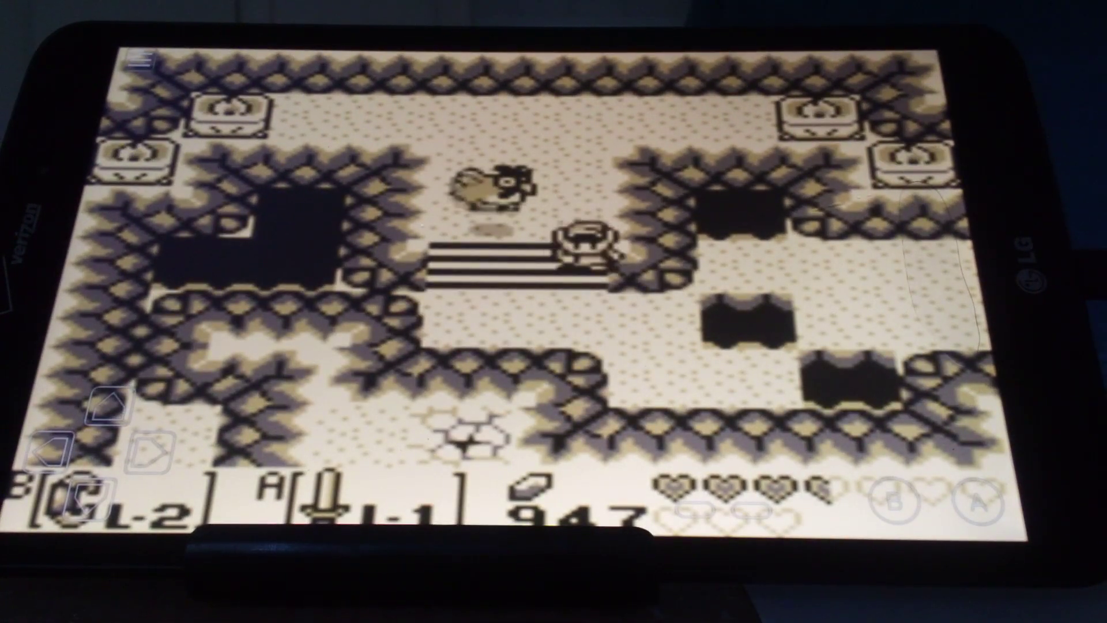
key("Down")
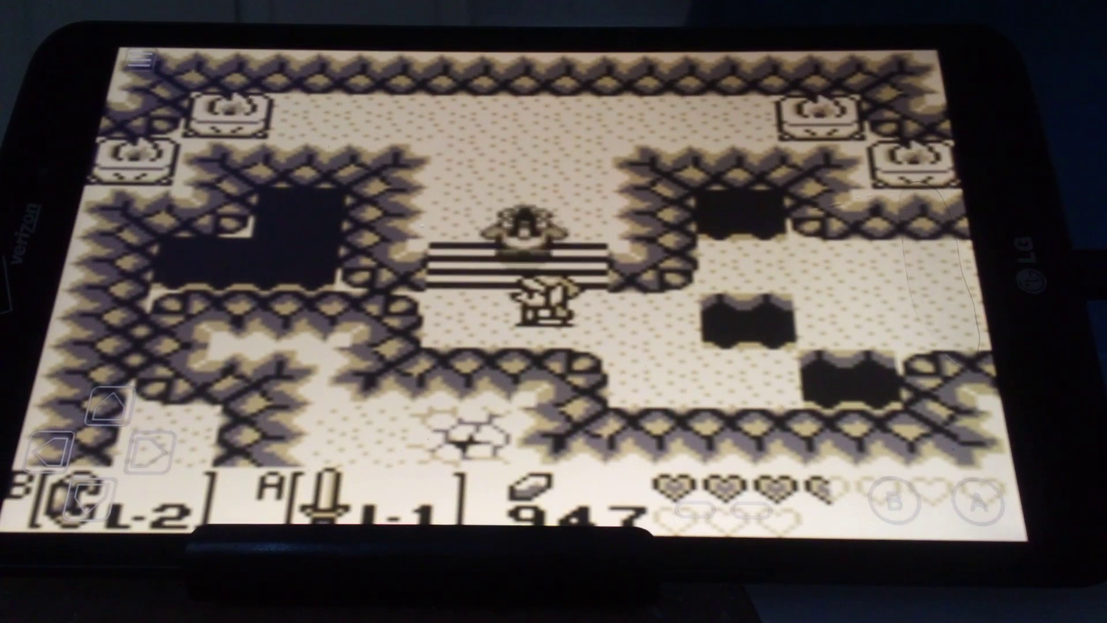
key("Down")
key("Right")
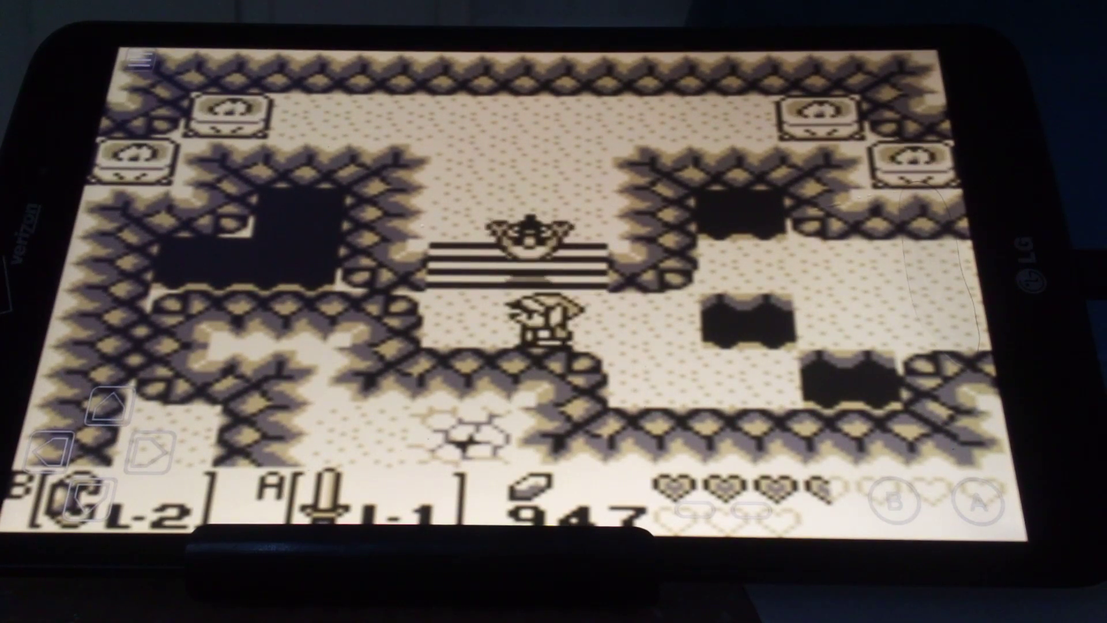
key("Up")
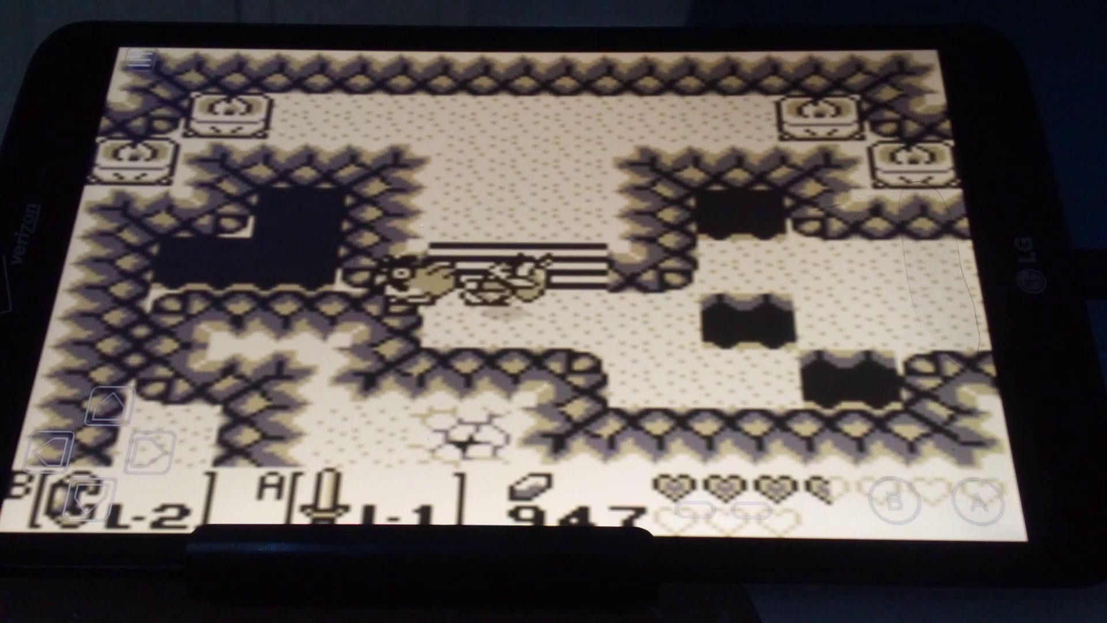
key("Right")
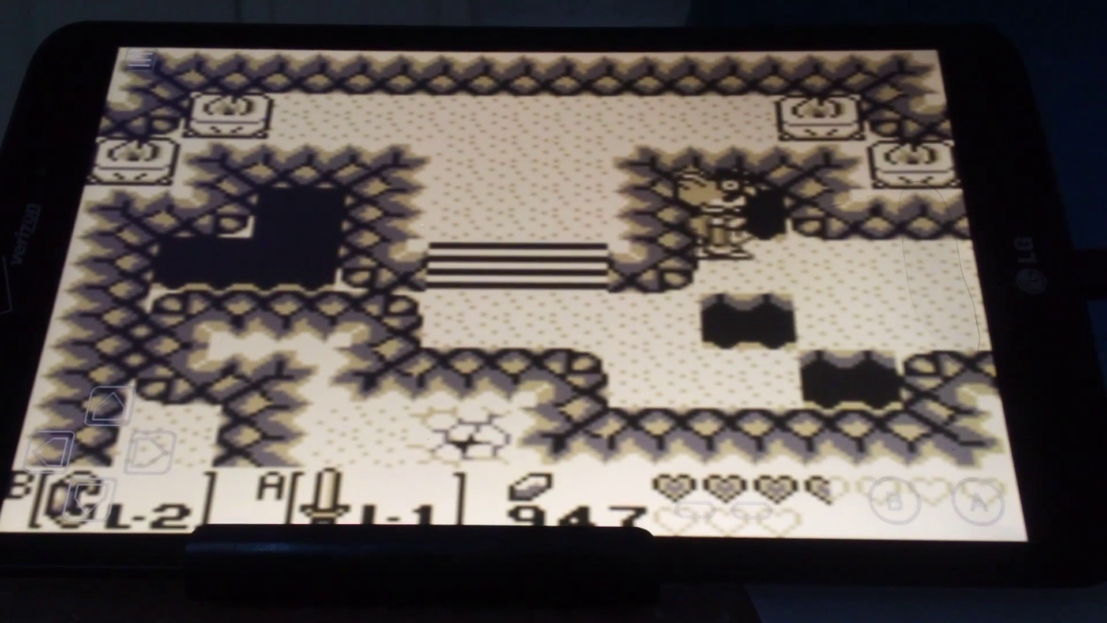
key("Up")
key("Right")
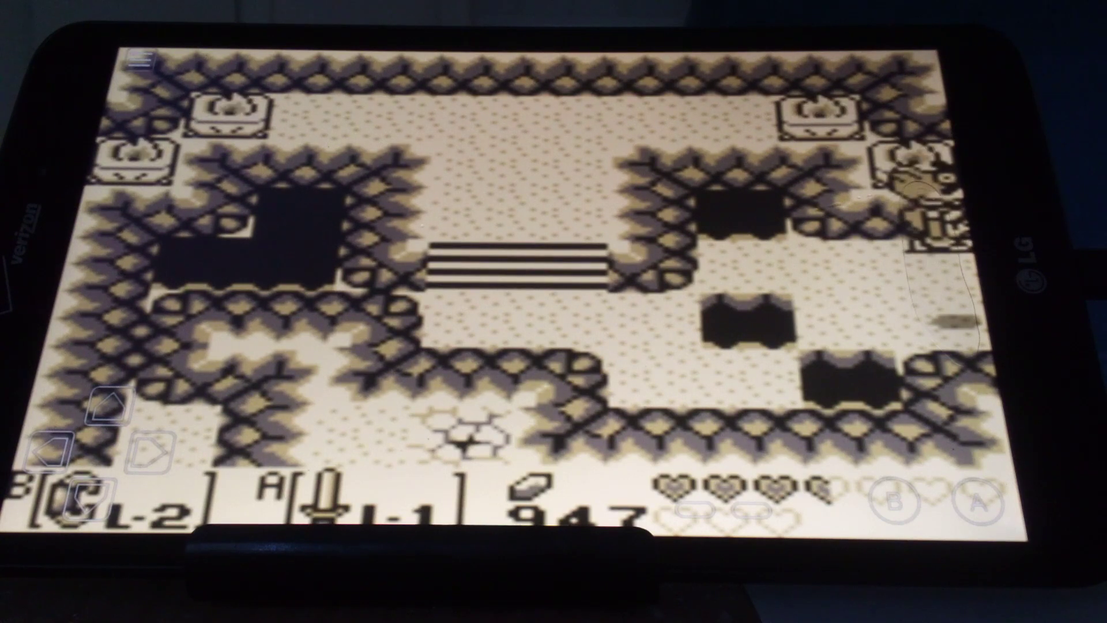
key("Down")
Step: Enter the next room and glide with the rooster across the pit to the lower ledge
key("Right")
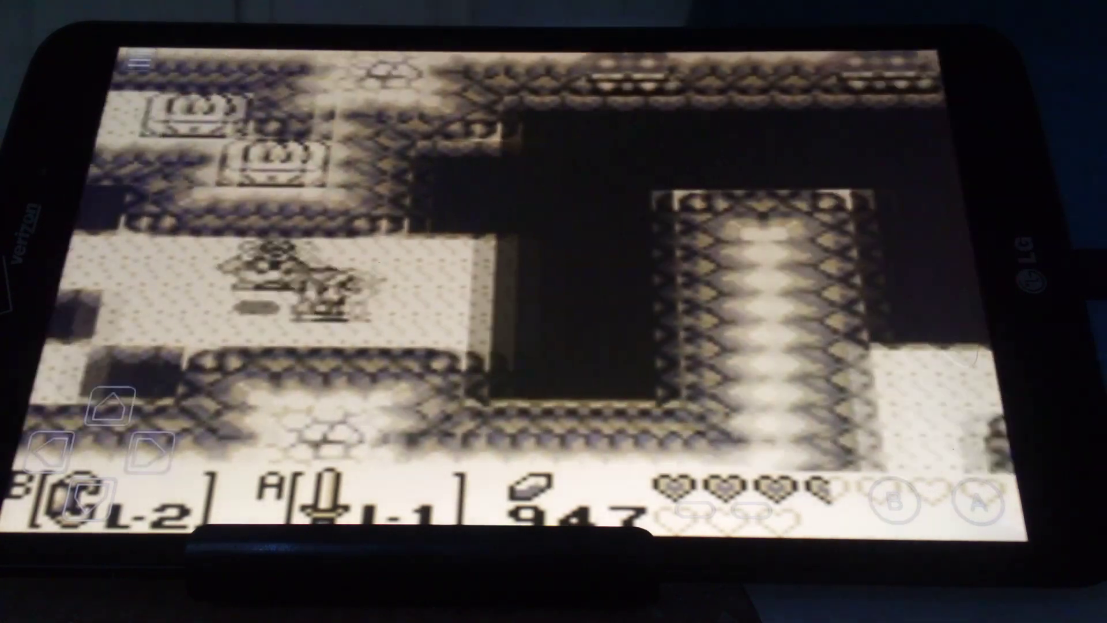
key("a")
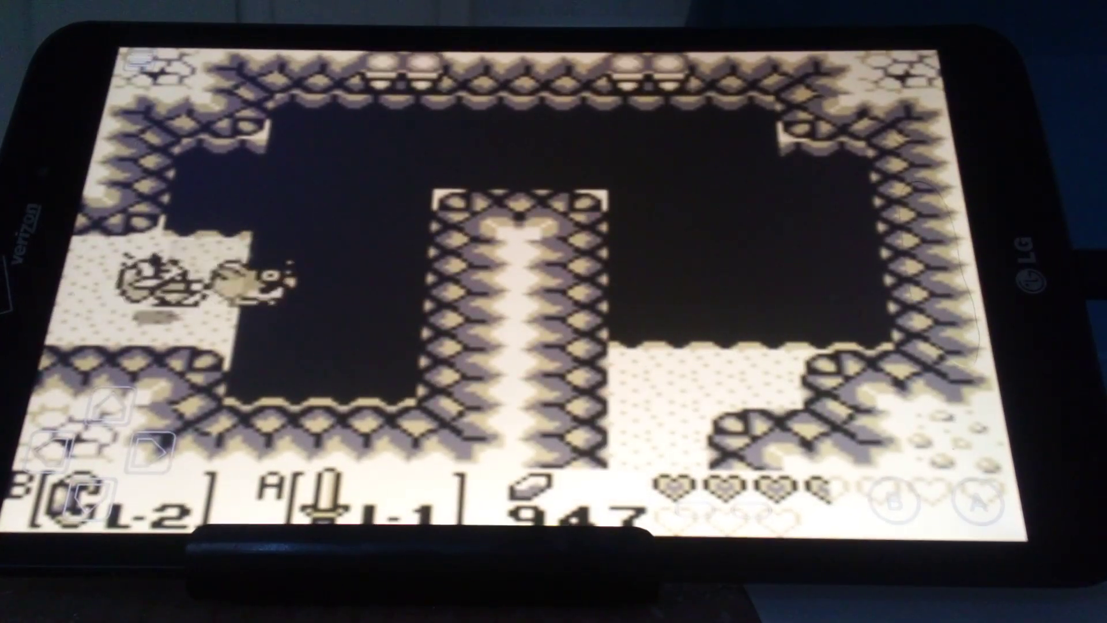
key("Up")
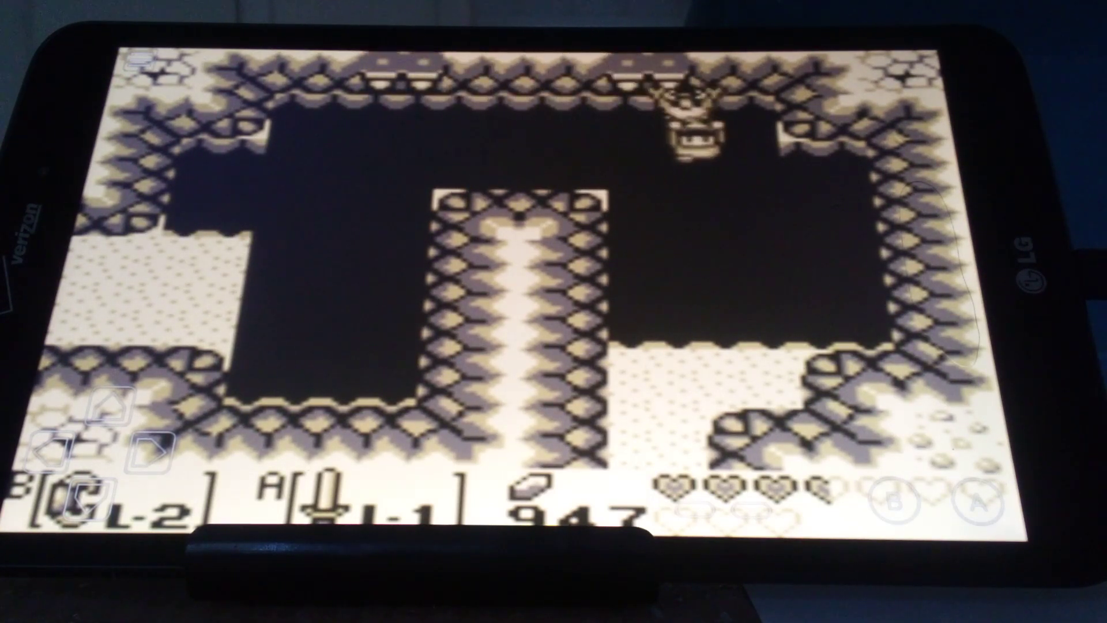
key("Down")
key("Left")
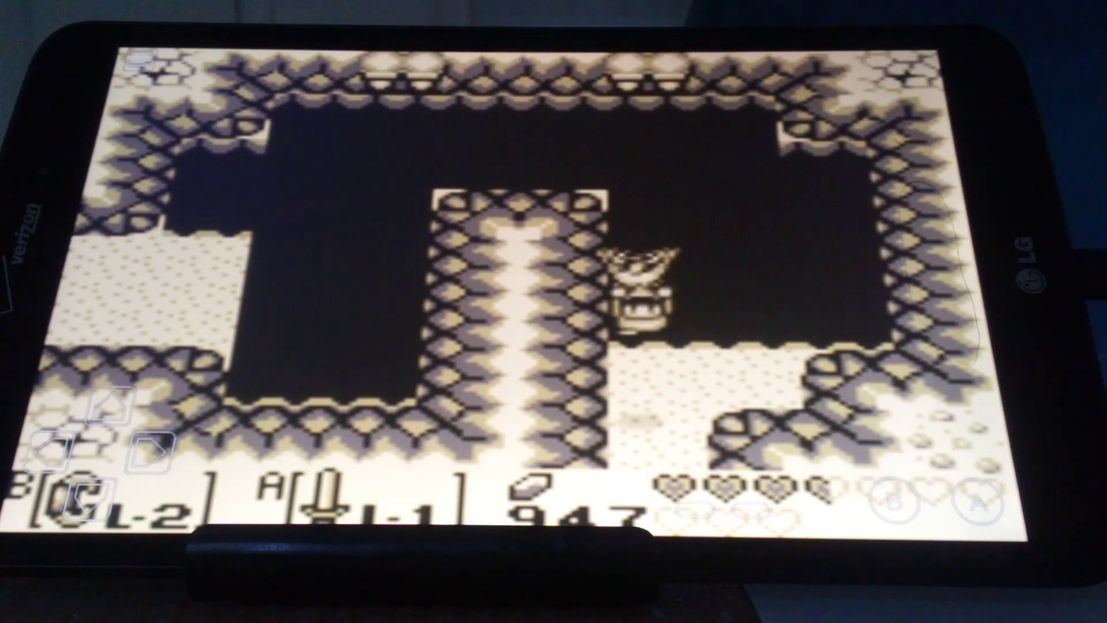
key("Down")
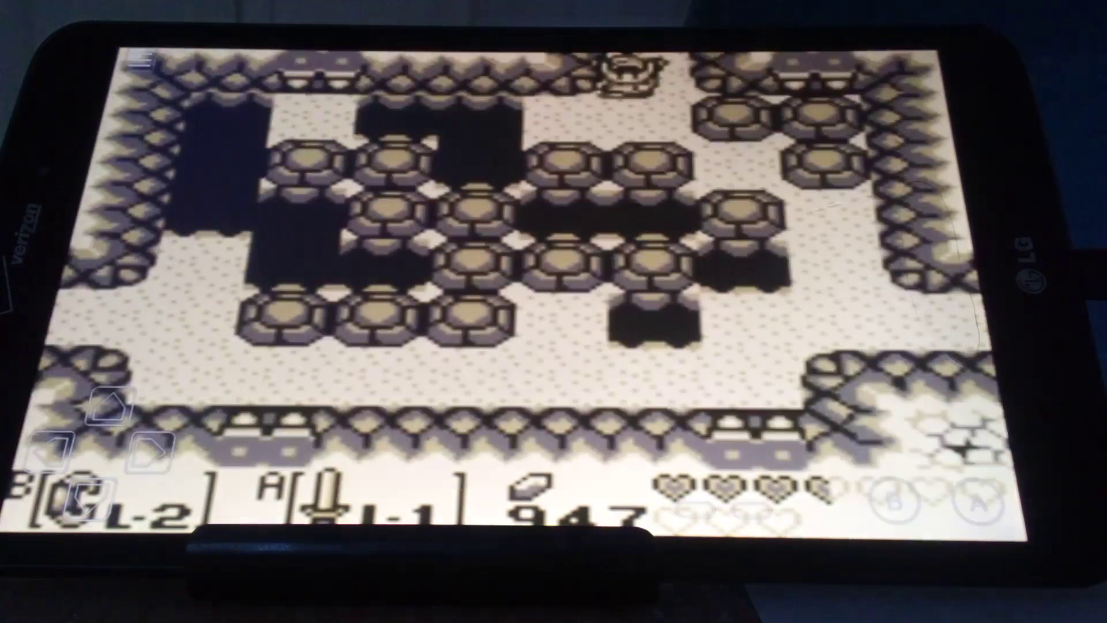
Step: Break the rock blocks in the way and follow the upper corridor into the next room
key("Down")
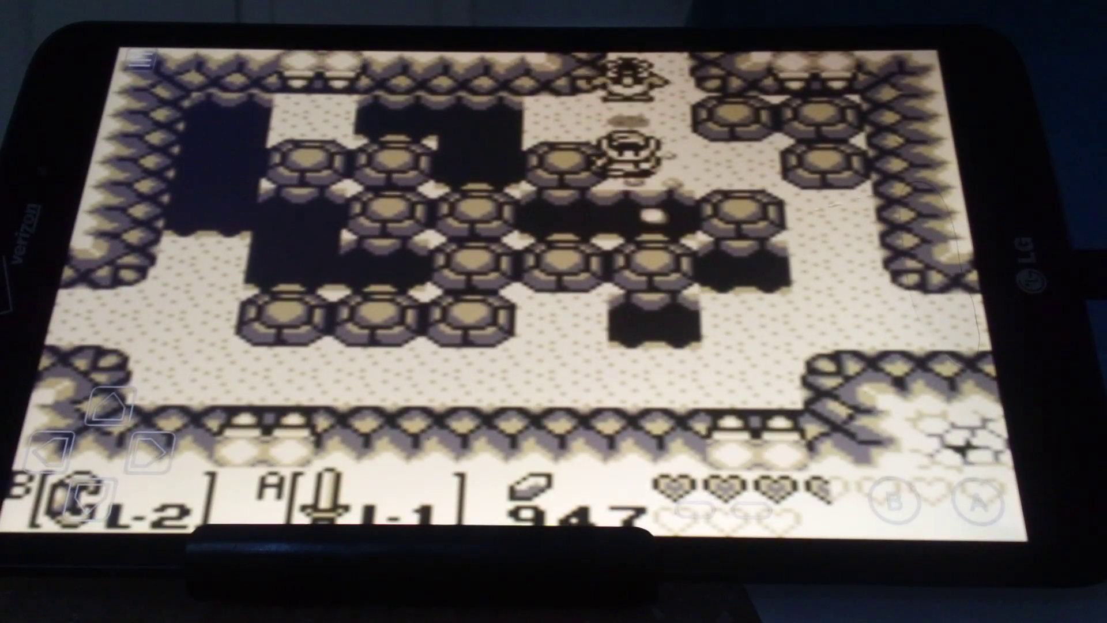
key("Right")
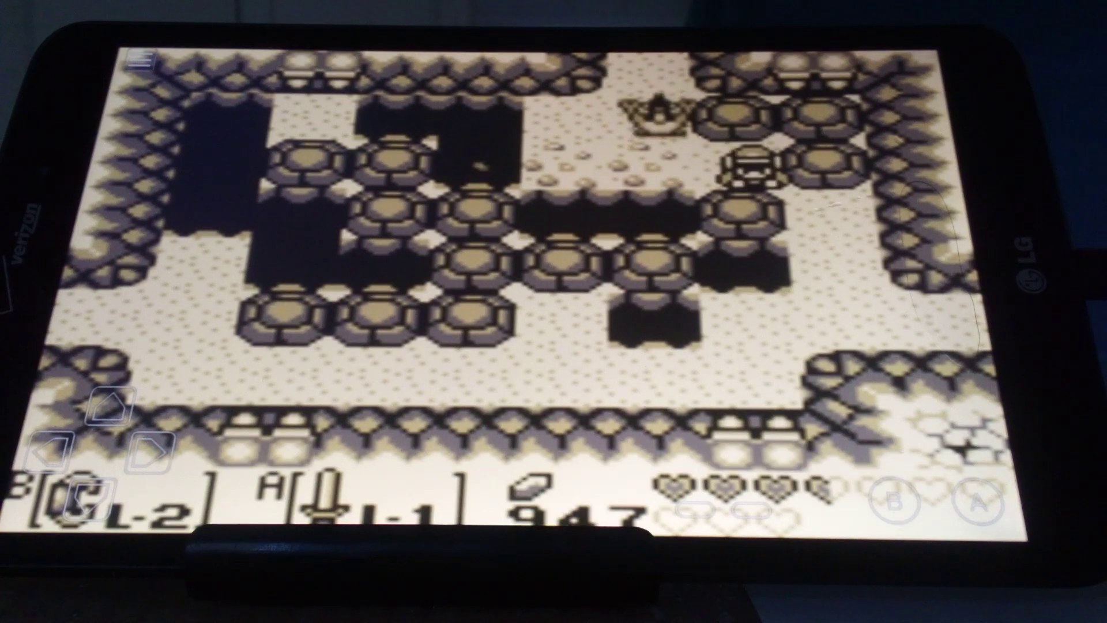
key("Down")
key("Right")
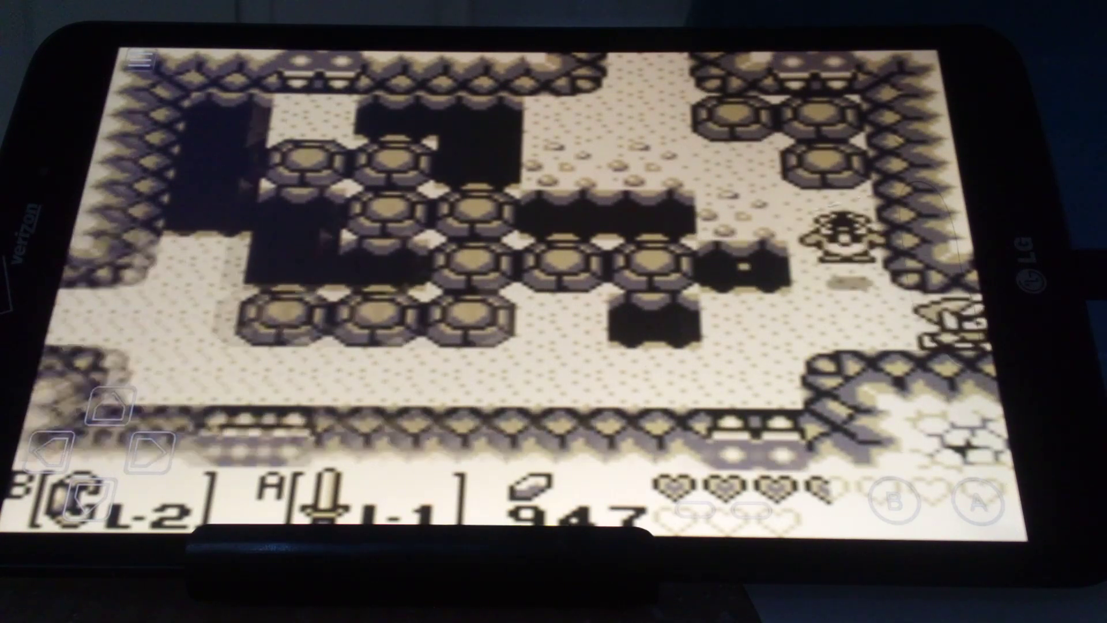
key("Up")
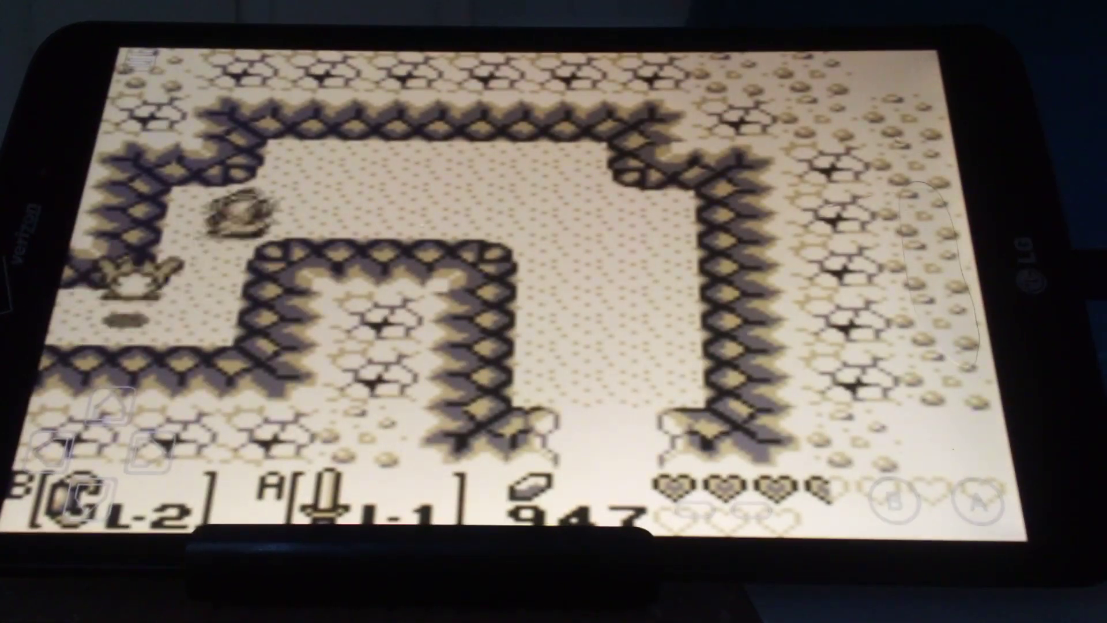
key("Right")
key("Right")
key("Down")
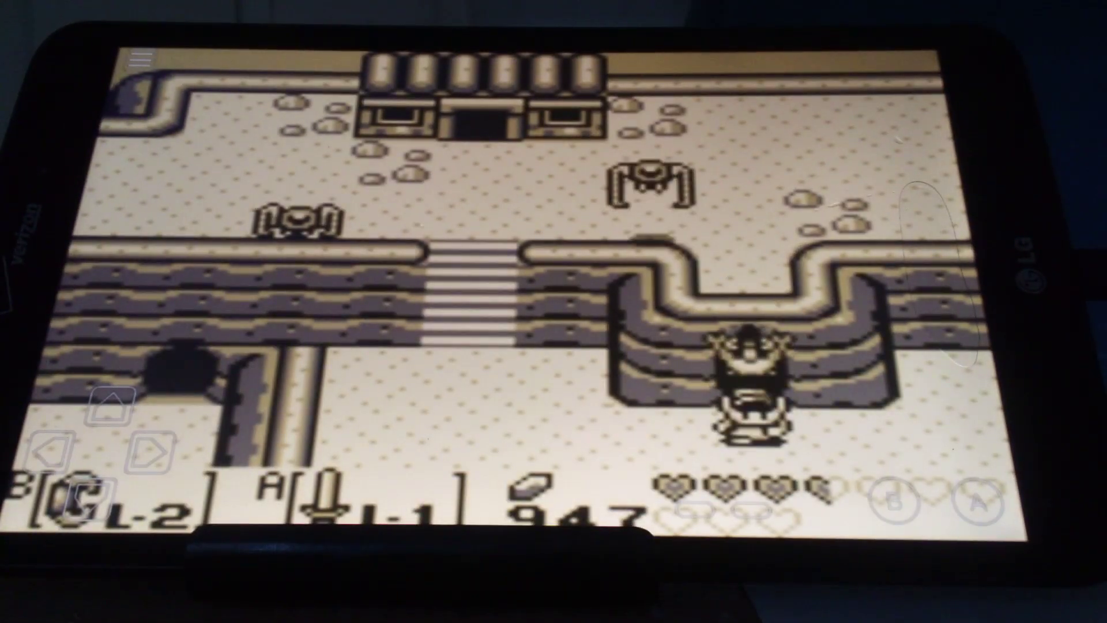
Step: Spin-attack the enemies, climb the stairs to the upper ledge and head left
key("Left")
key("Up")
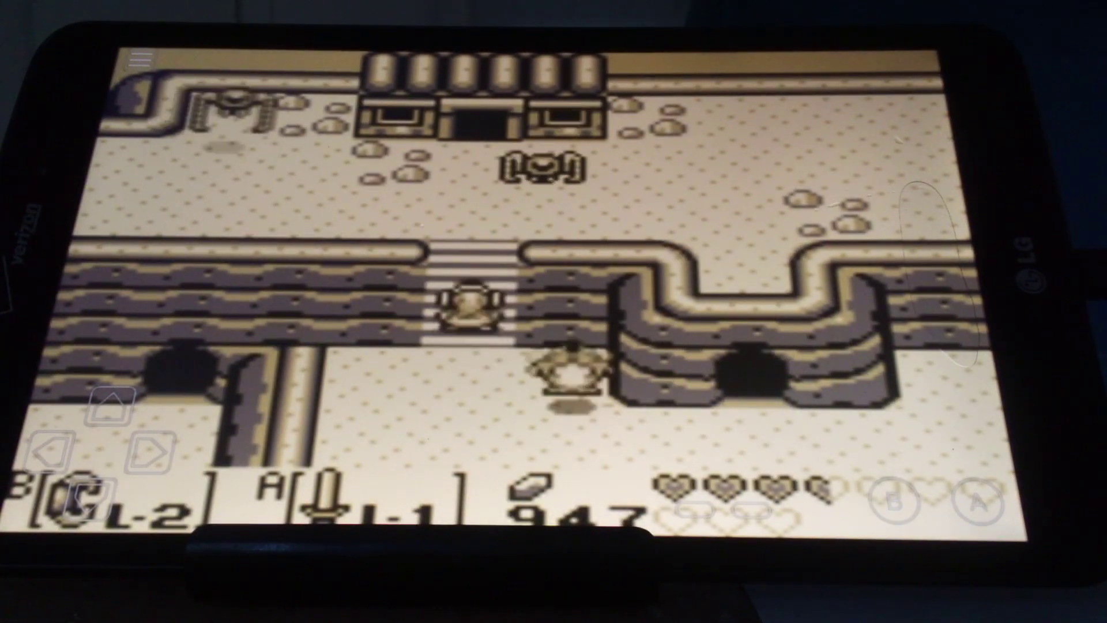
key("a")
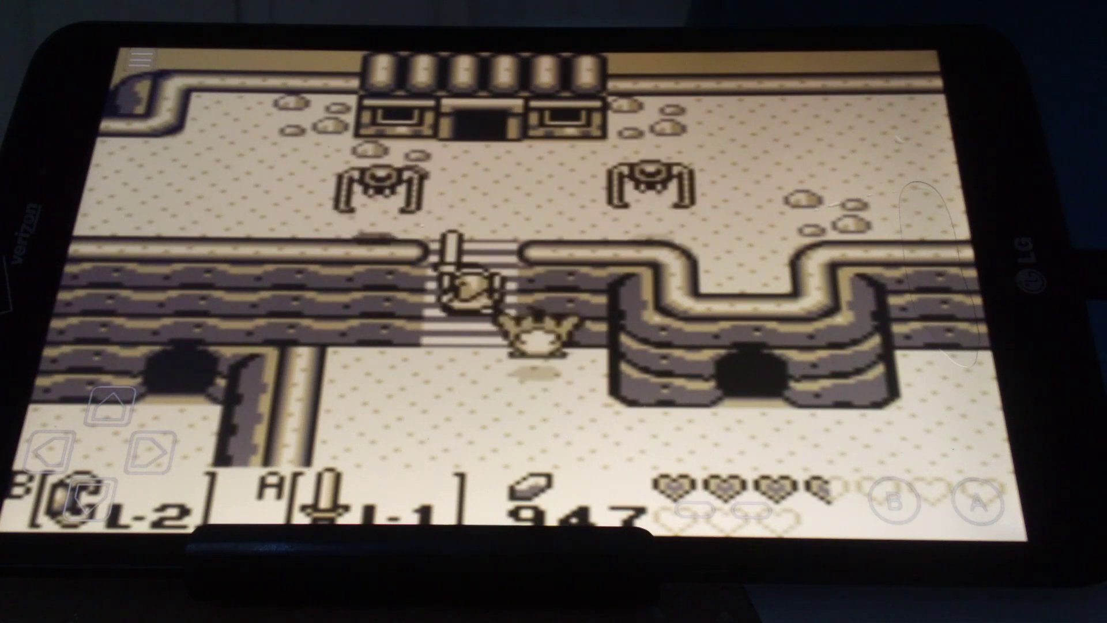
key("Up")
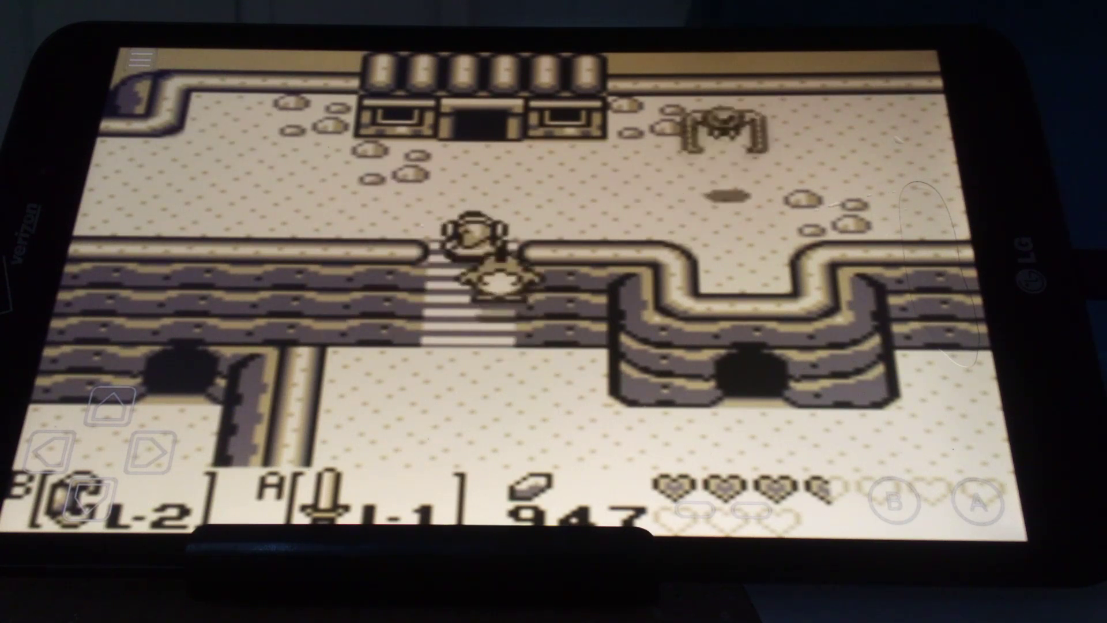
key("Left")
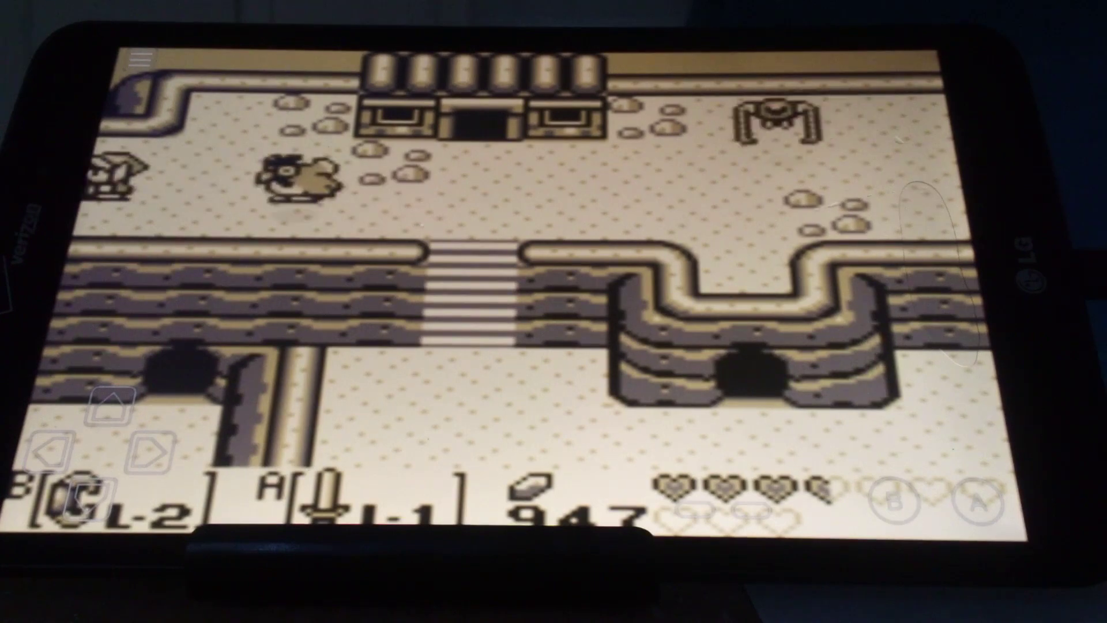
key("Left")
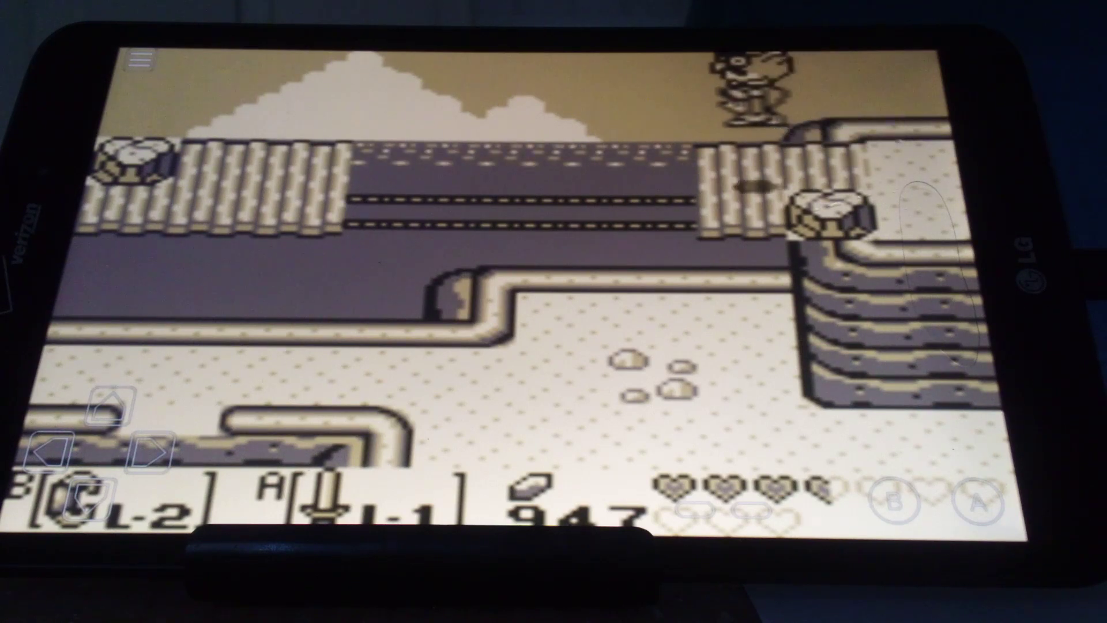
Step: Glide left with the rooster through the rooms and land on the ledge near the stump
key("Left")
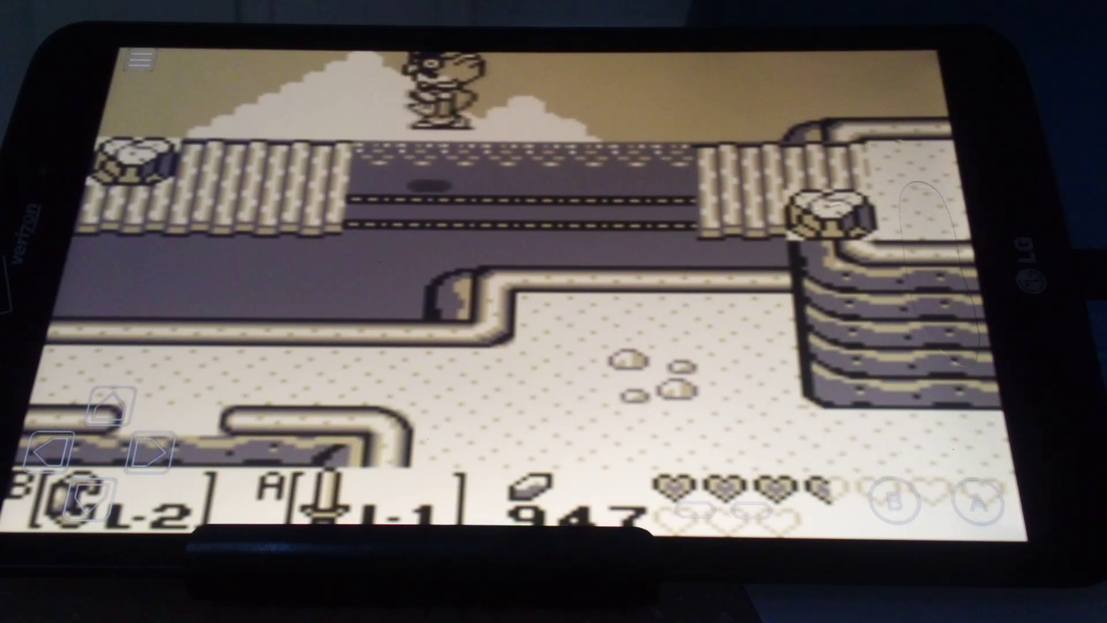
key("Left")
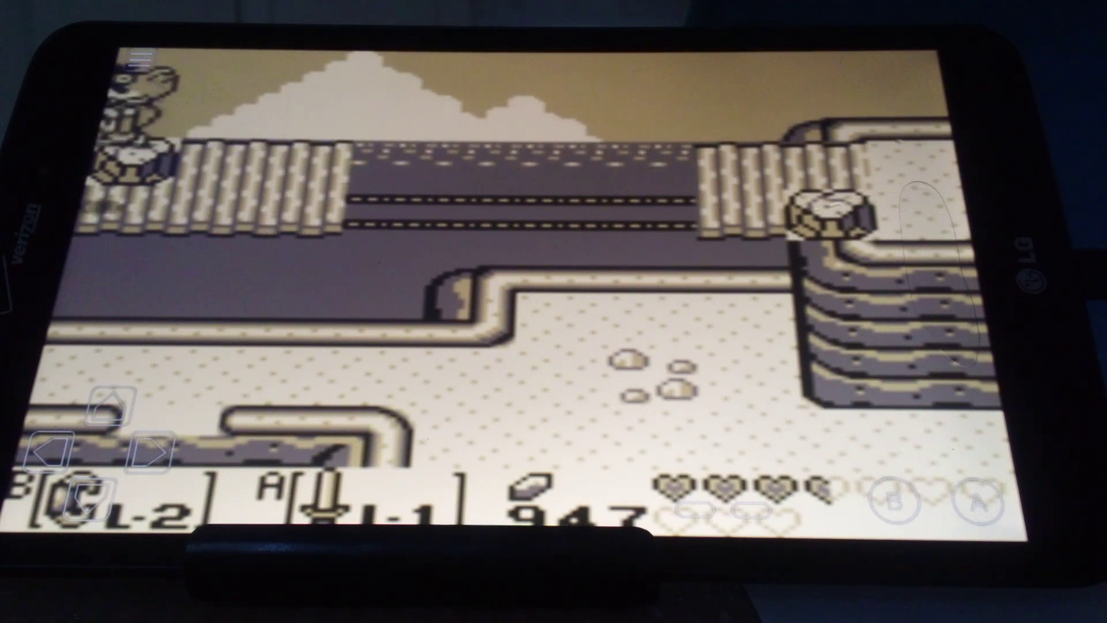
key("Left")
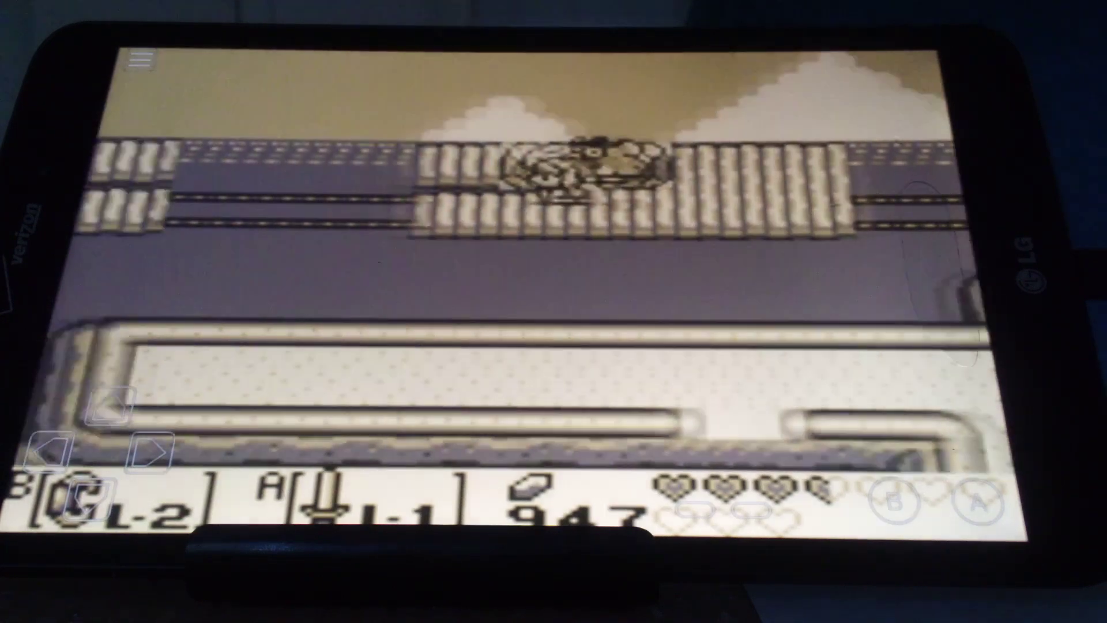
key("Right")
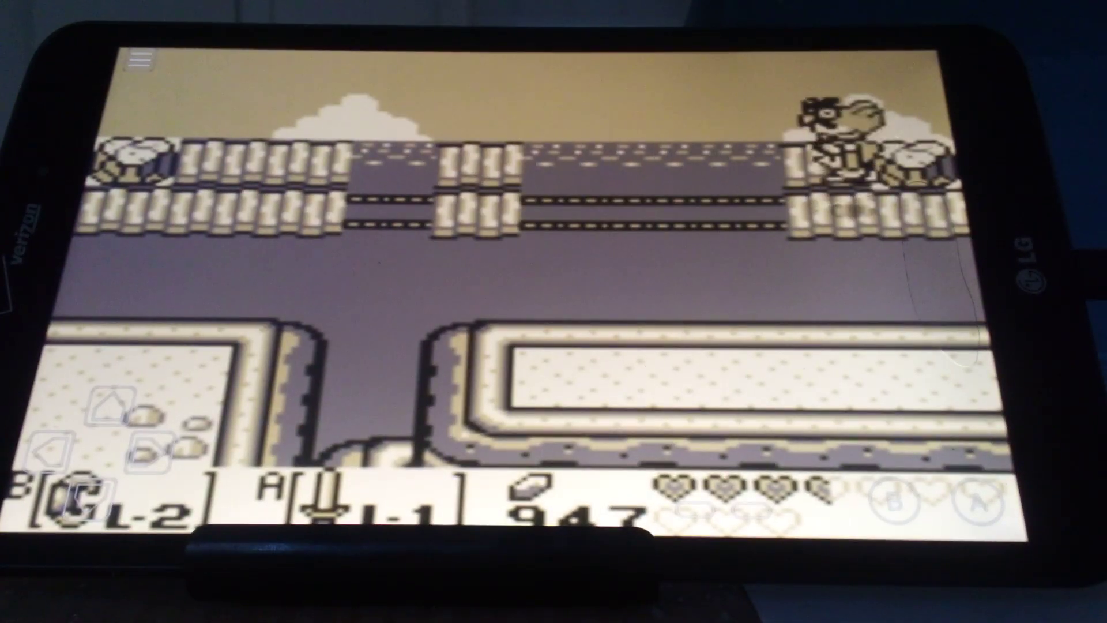
key("Left")
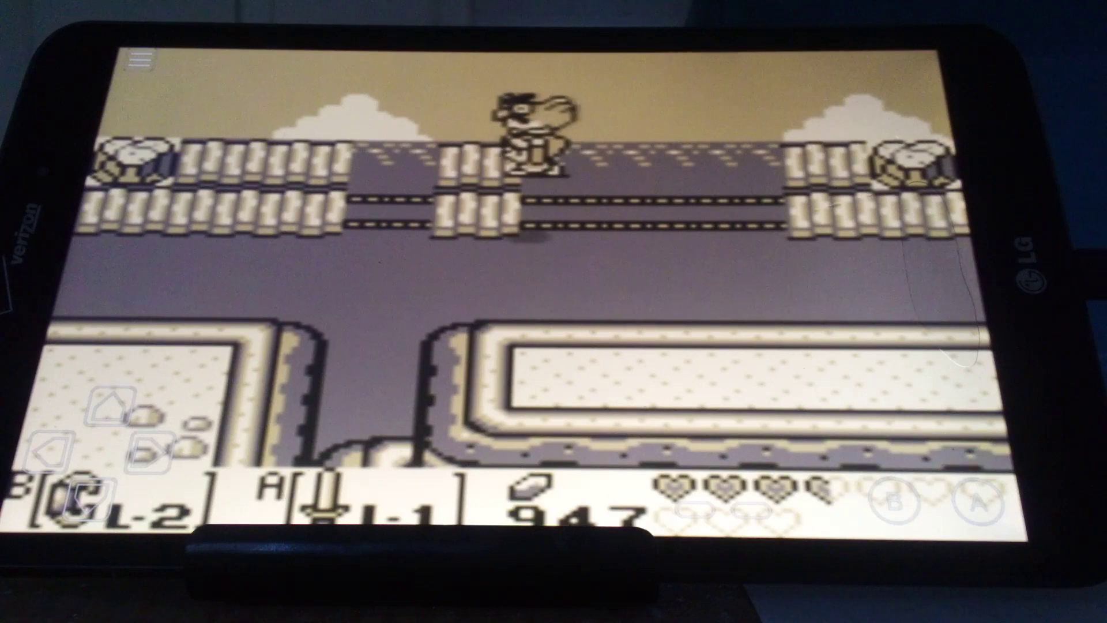
key("Left")
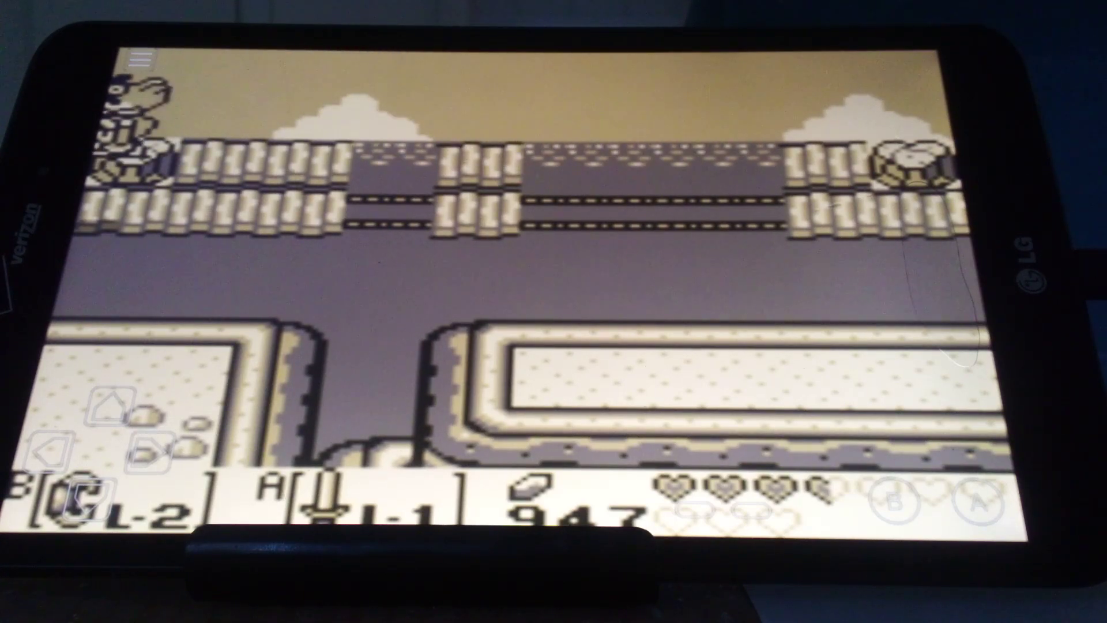
Step: Slash the plant with the sword and walk into the revealed cave entrance
key("Left")
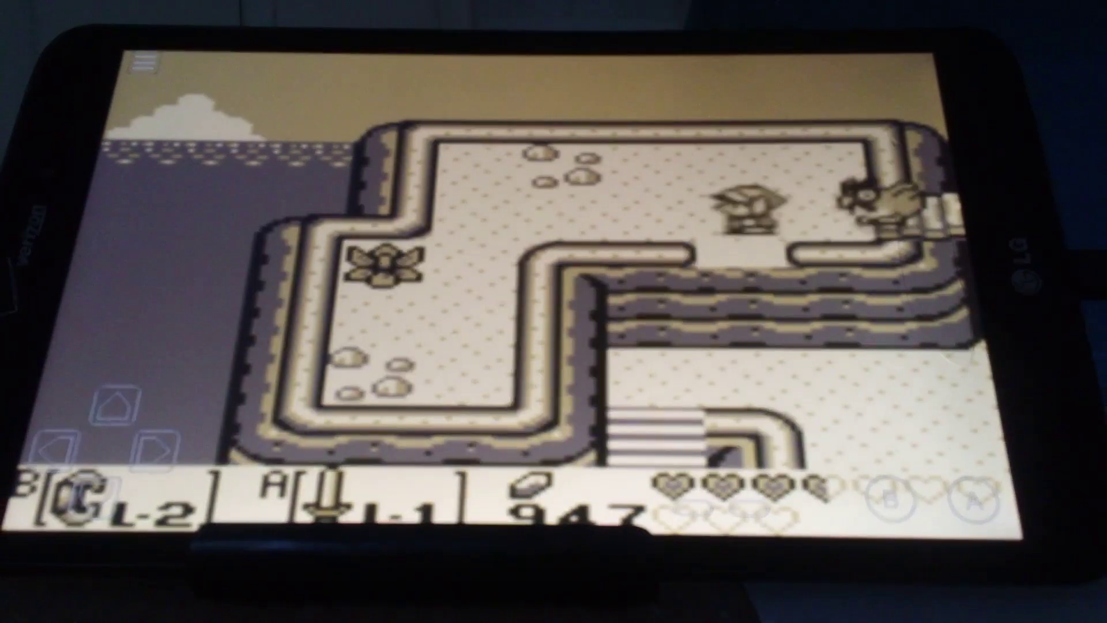
key("Left")
key("a")
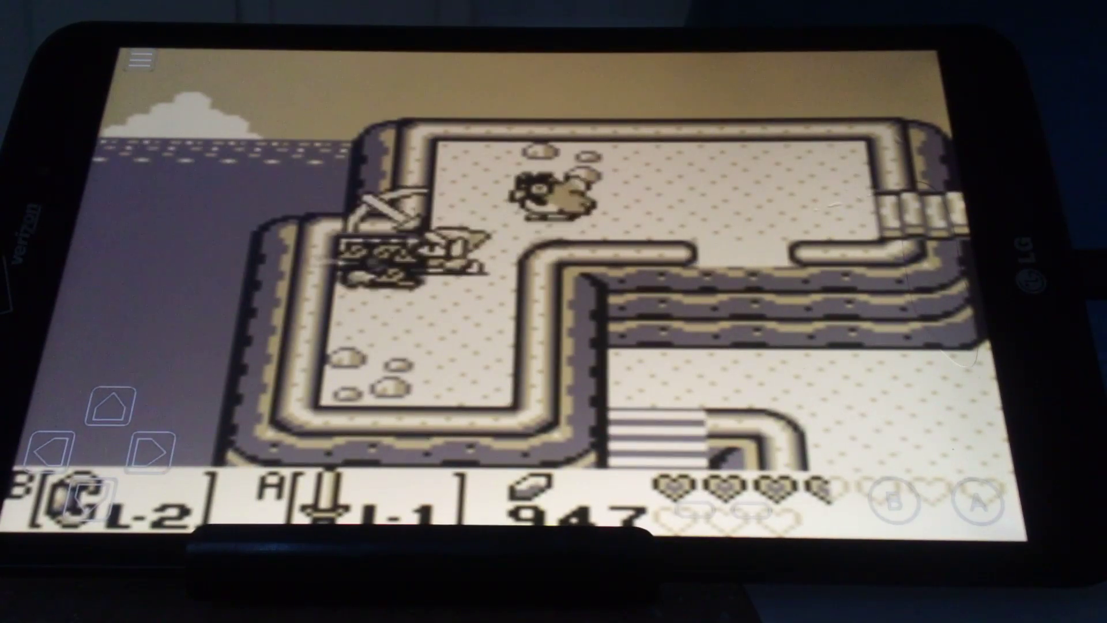
key("Left")
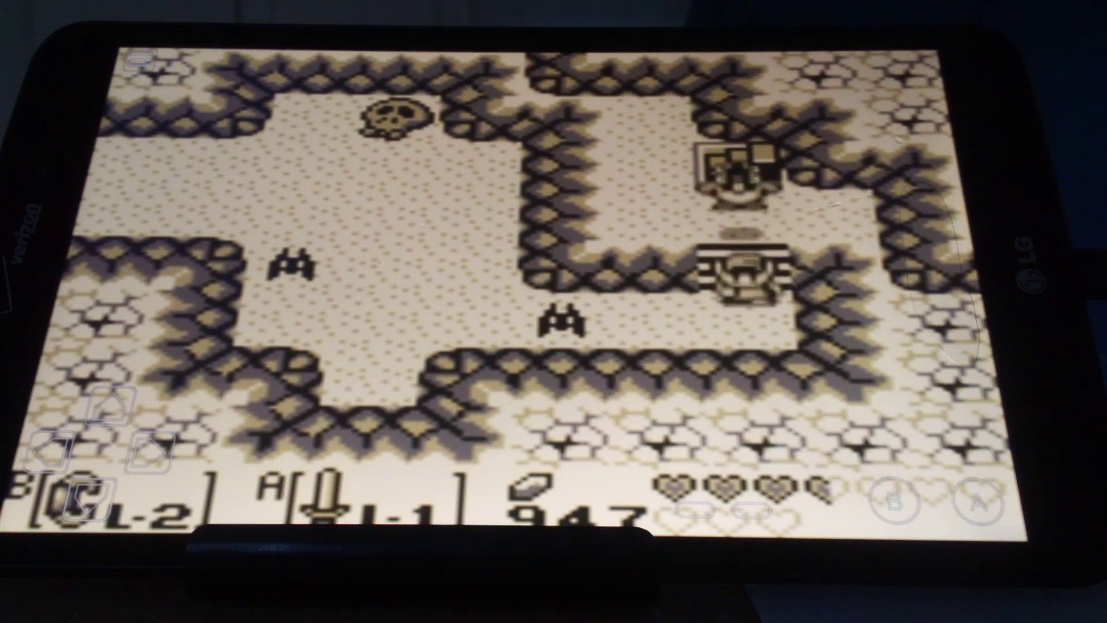
Step: Strike the bat and walk left through the cave rooms and corridor to the pit area
key("a")
key("Left")
key("a")
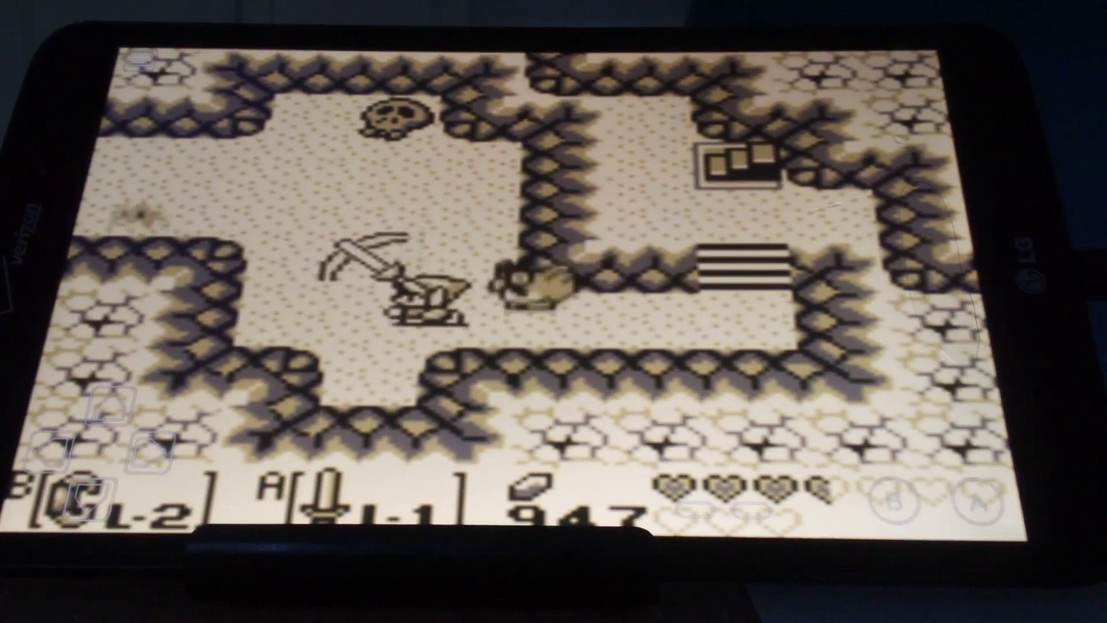
key("Left")
key("Up")
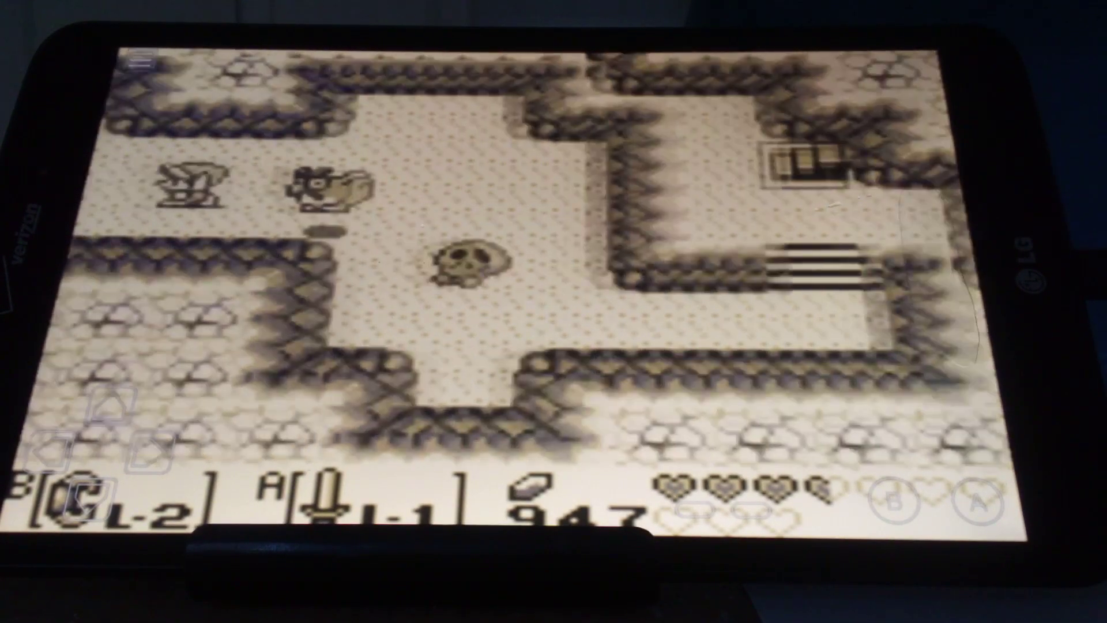
key("Left")
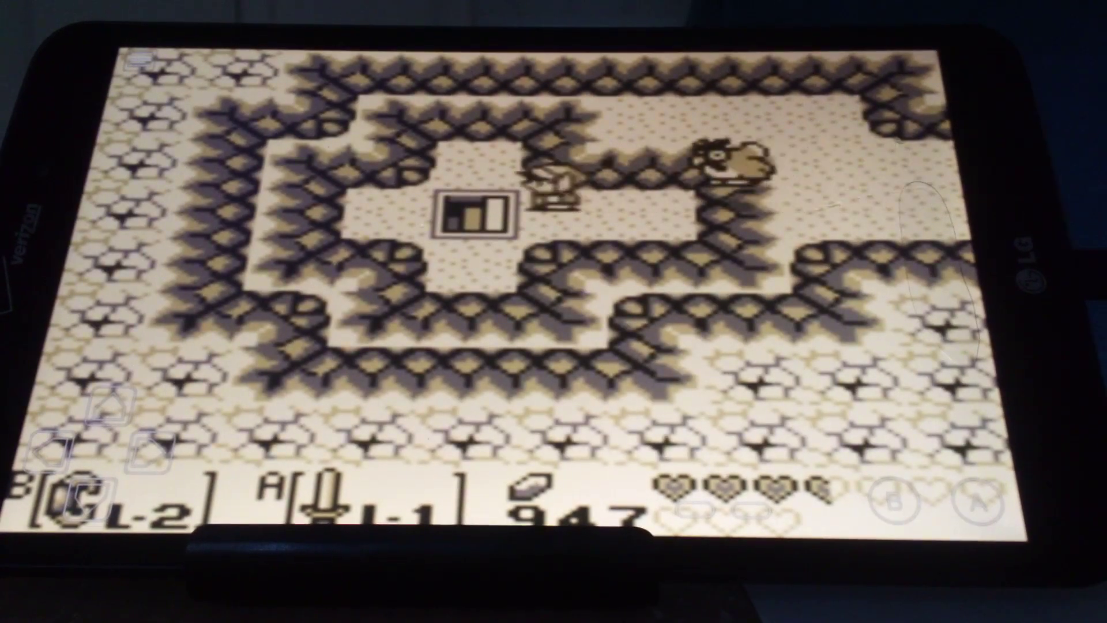
key("Down")
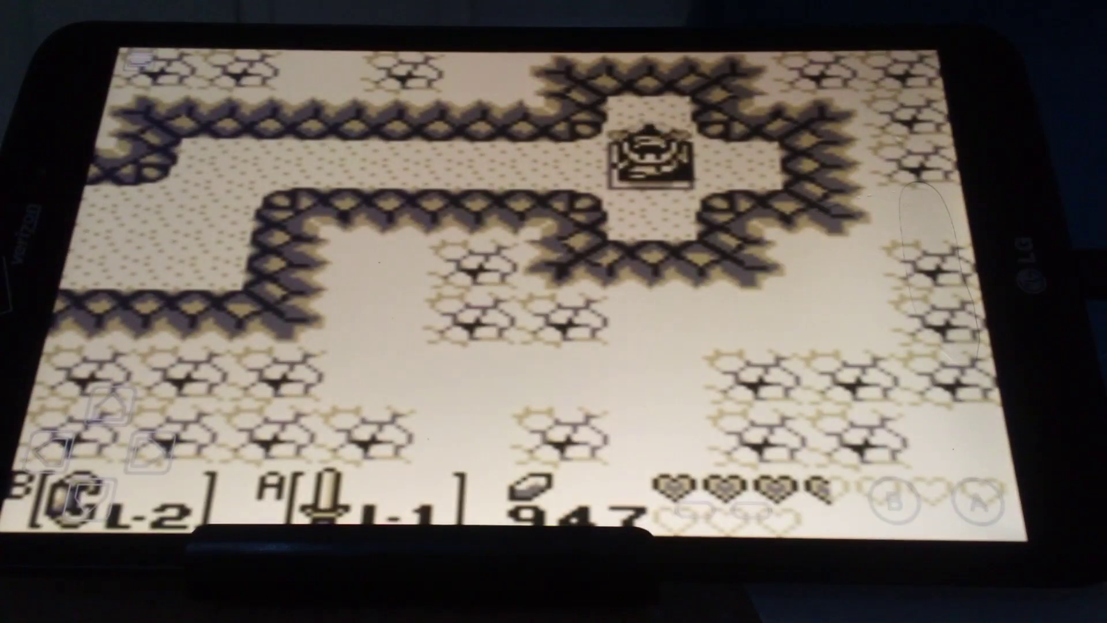
key("Left")
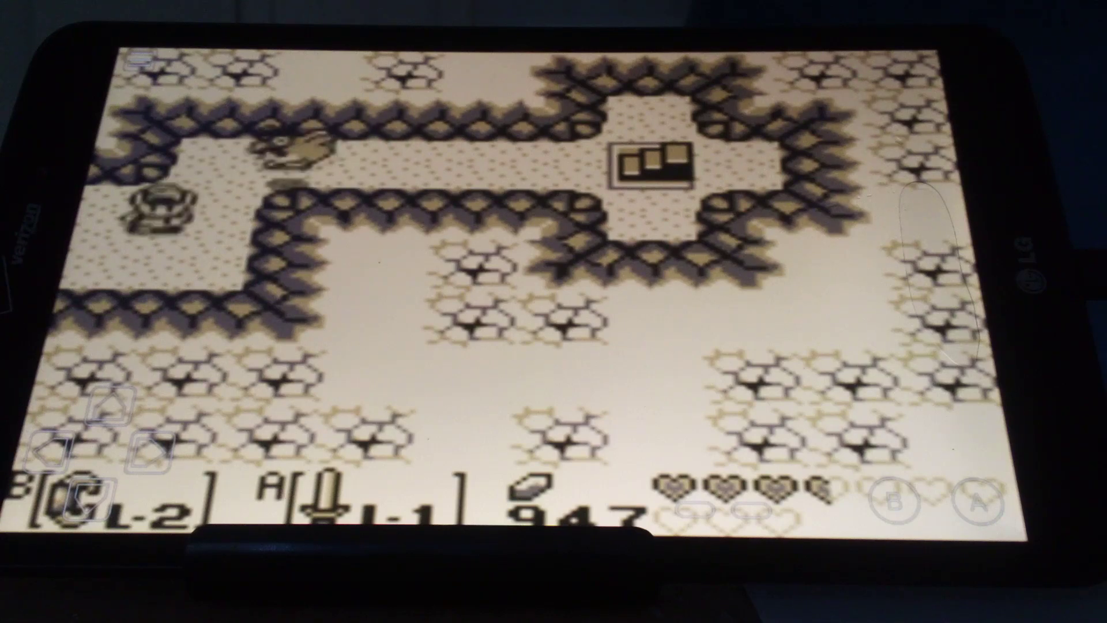
key("Left")
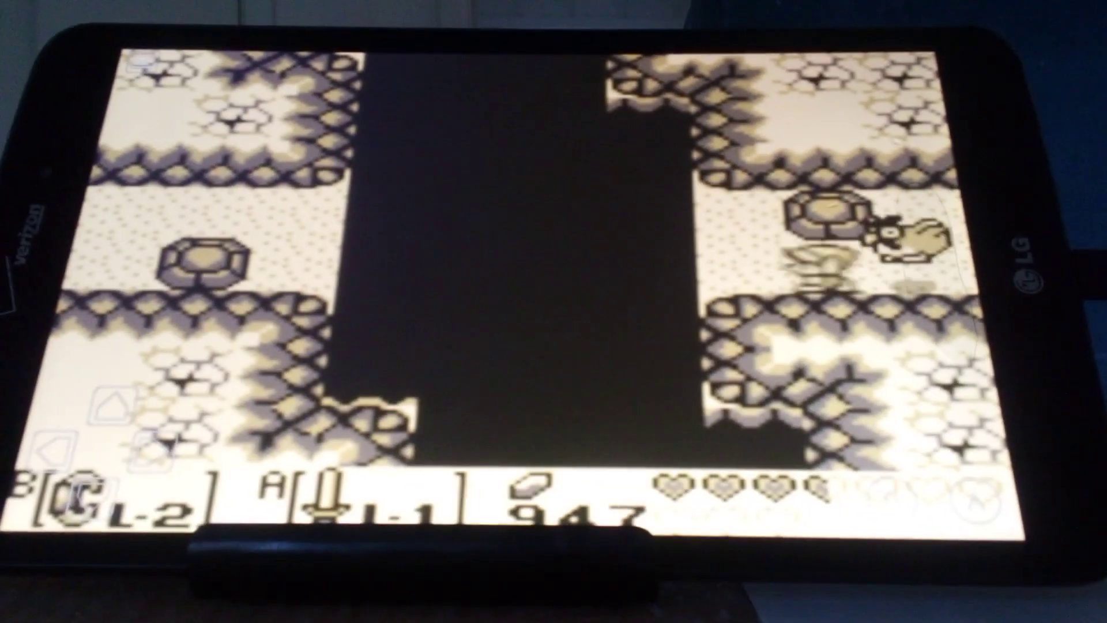
Step: Check the dungeon map, swap the sword out of the A slot in the inventory, and fly across the pit with the rooster
key("BackSpace")
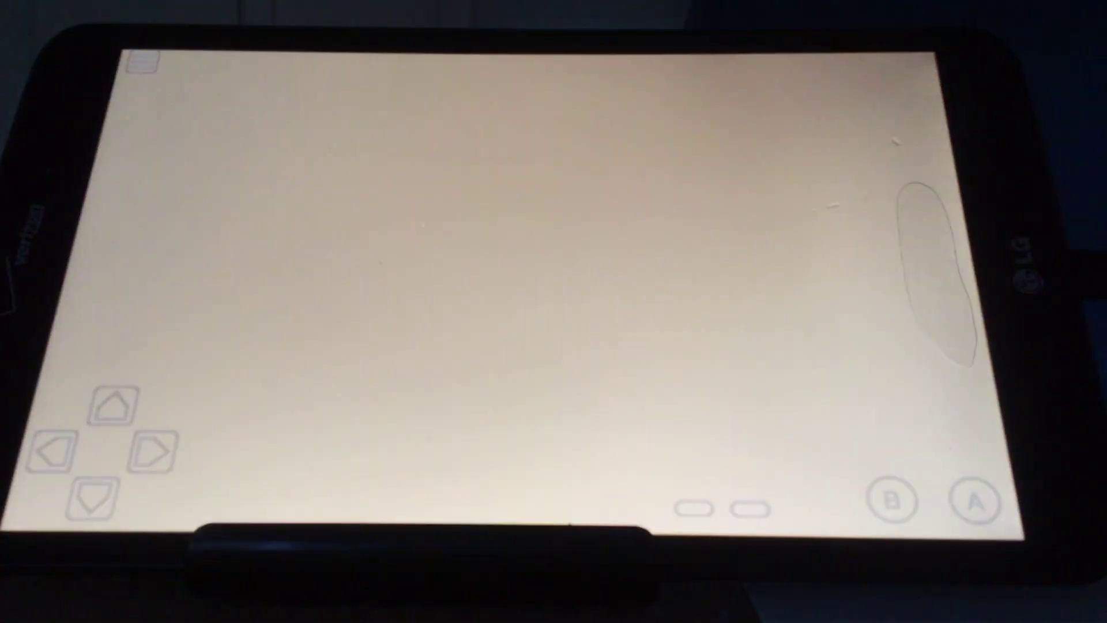
key("Return")
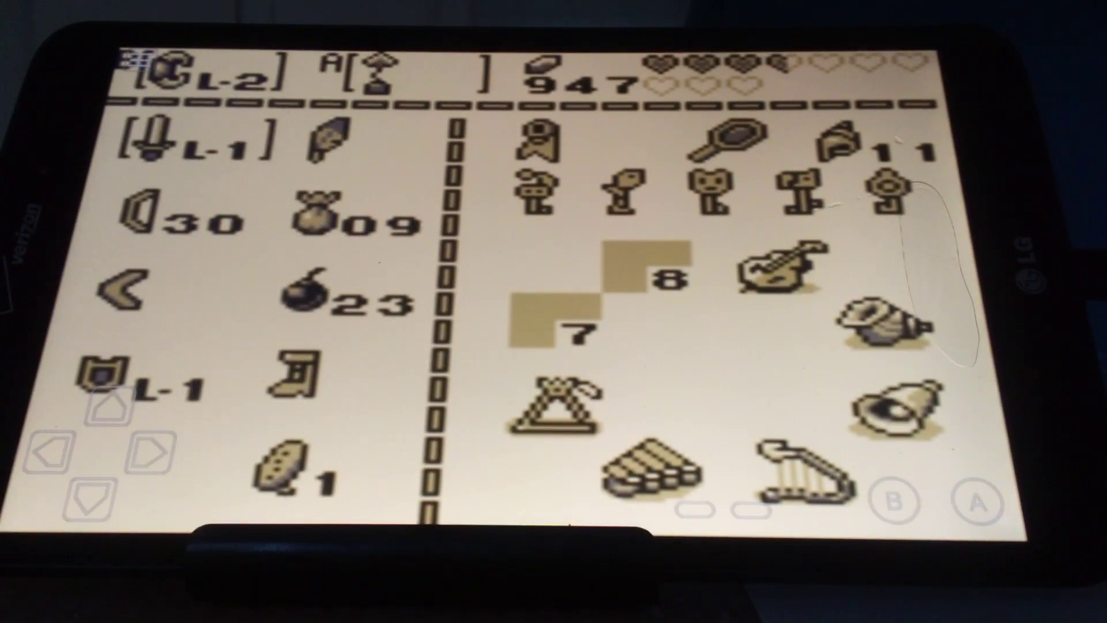
key("Return")
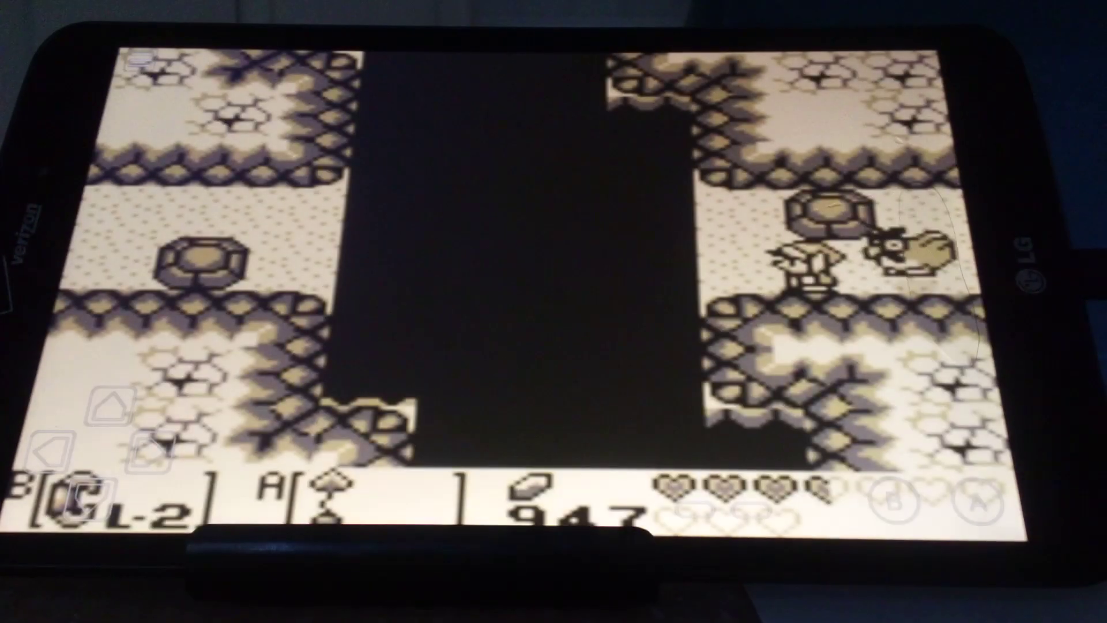
key("Left")
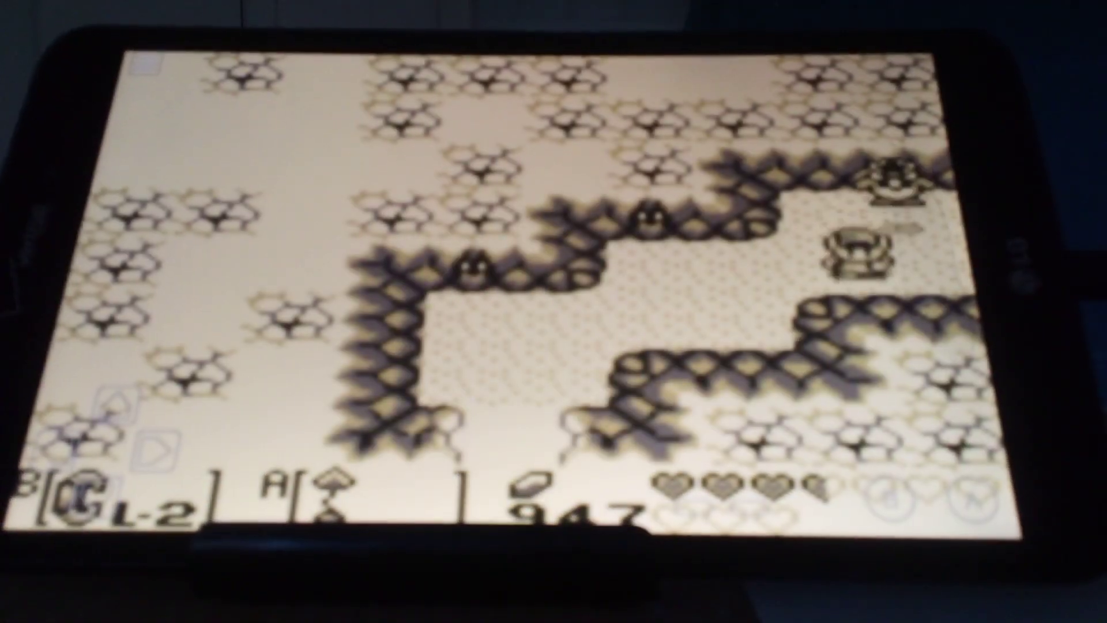
Step: Leave the cave and walk left along the cliff ledge path
key("Left")
key("Down")
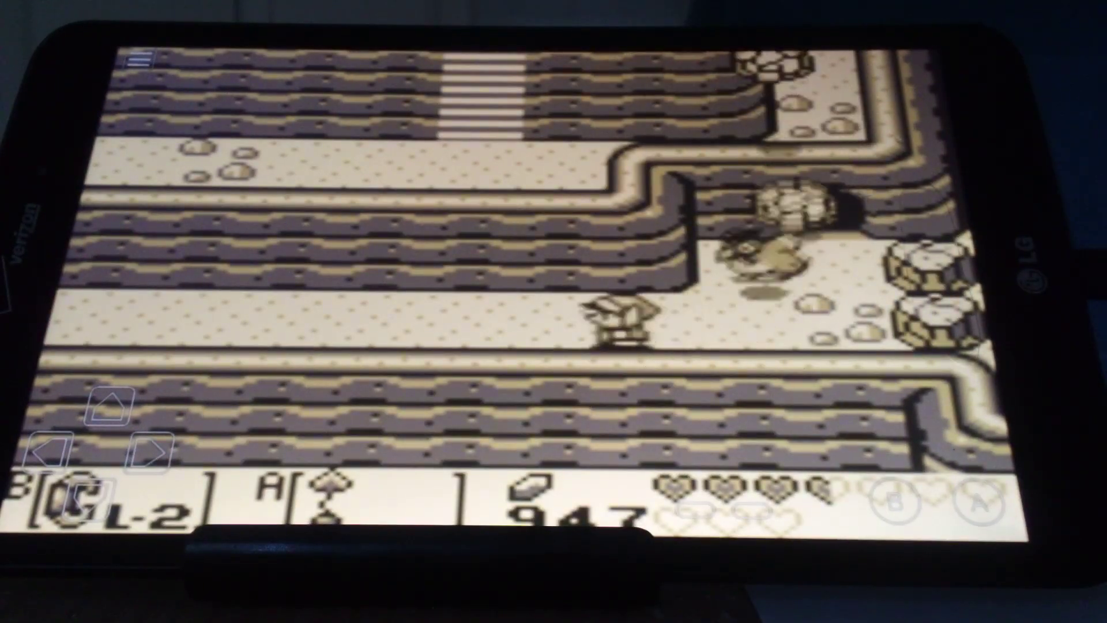
key("Left")
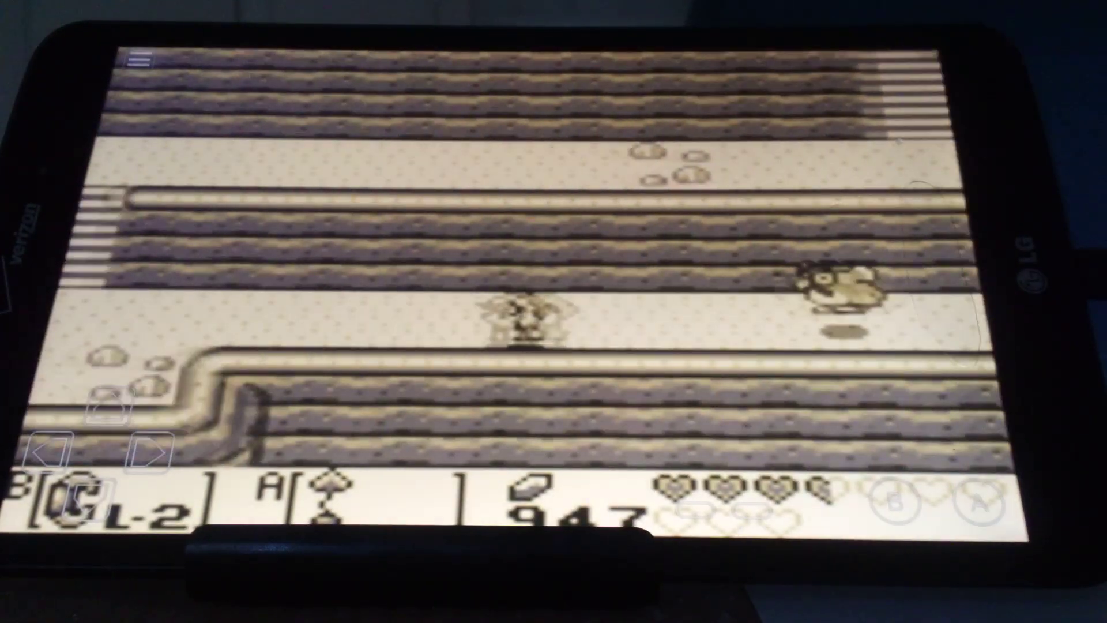
key("Left")
Step: Check the overworld map, re-equip the sword on A, and cut down the enemy on the ledge
key("BackSpace")
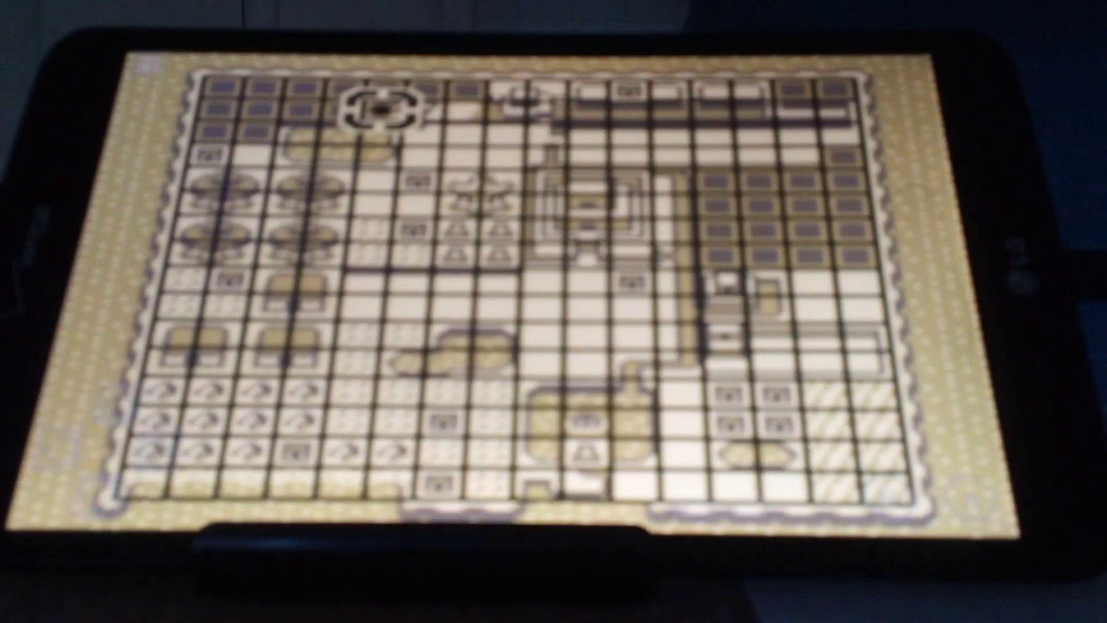
key("BackSpace")
key("Return")
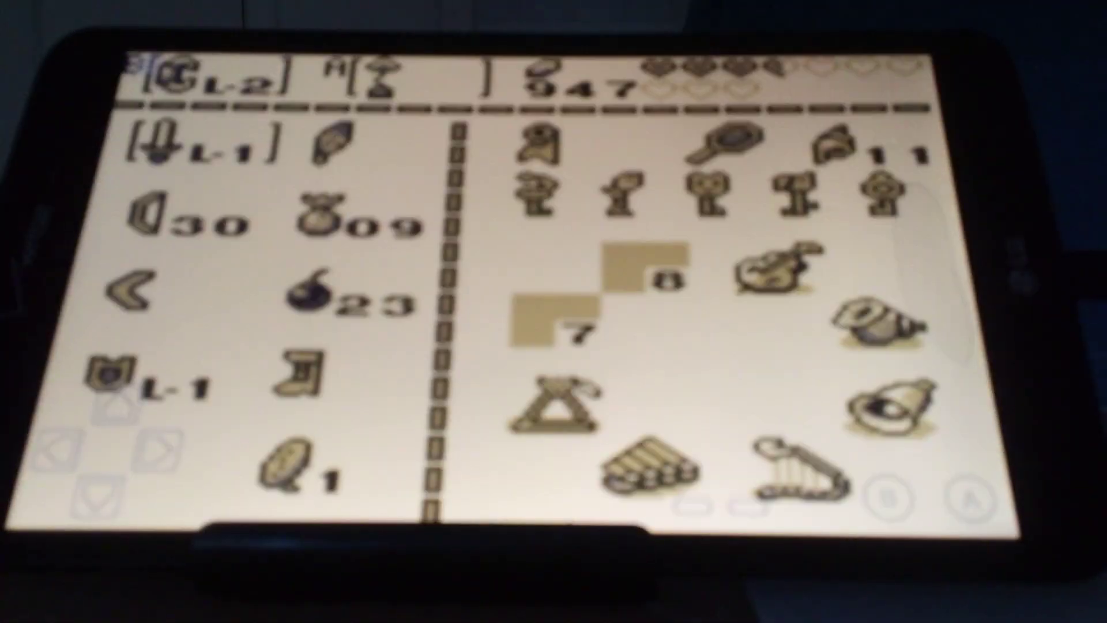
key("x")
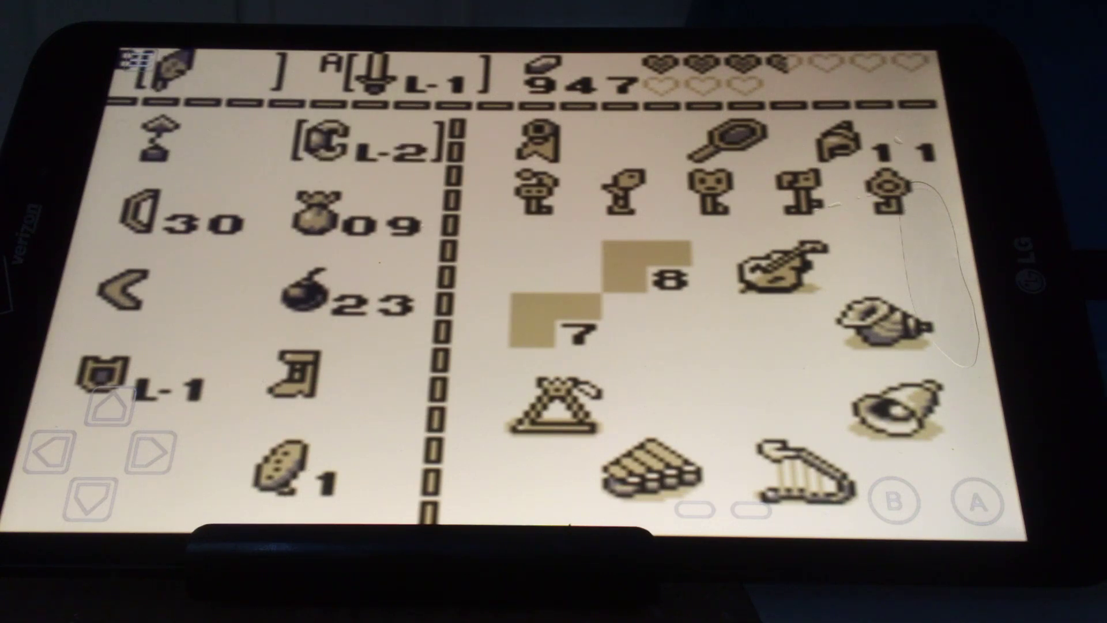
key("Return")
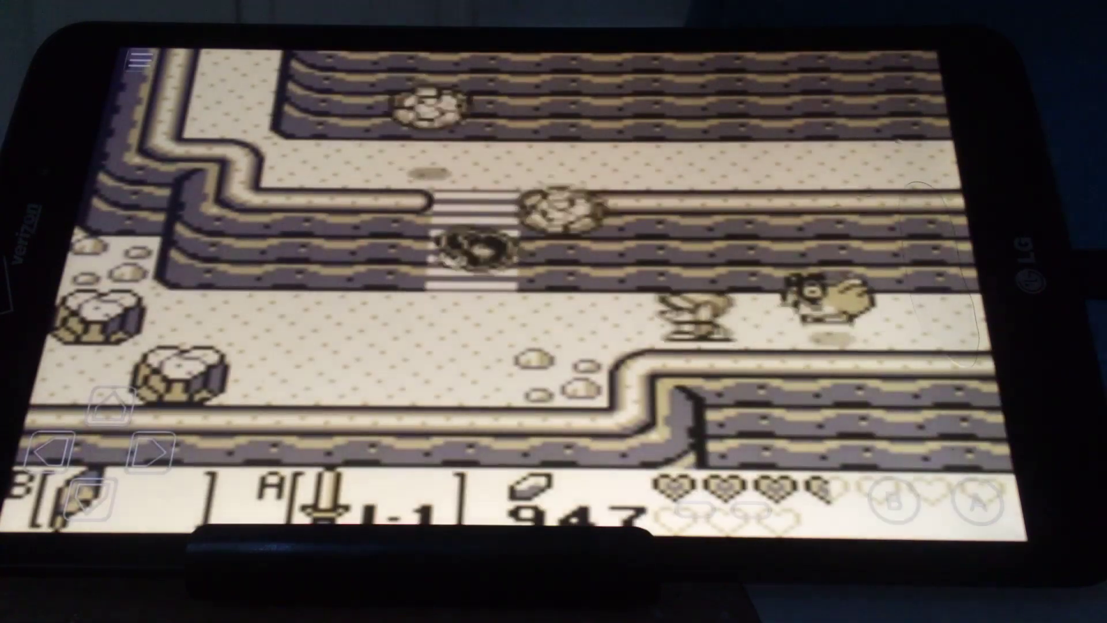
key("x")
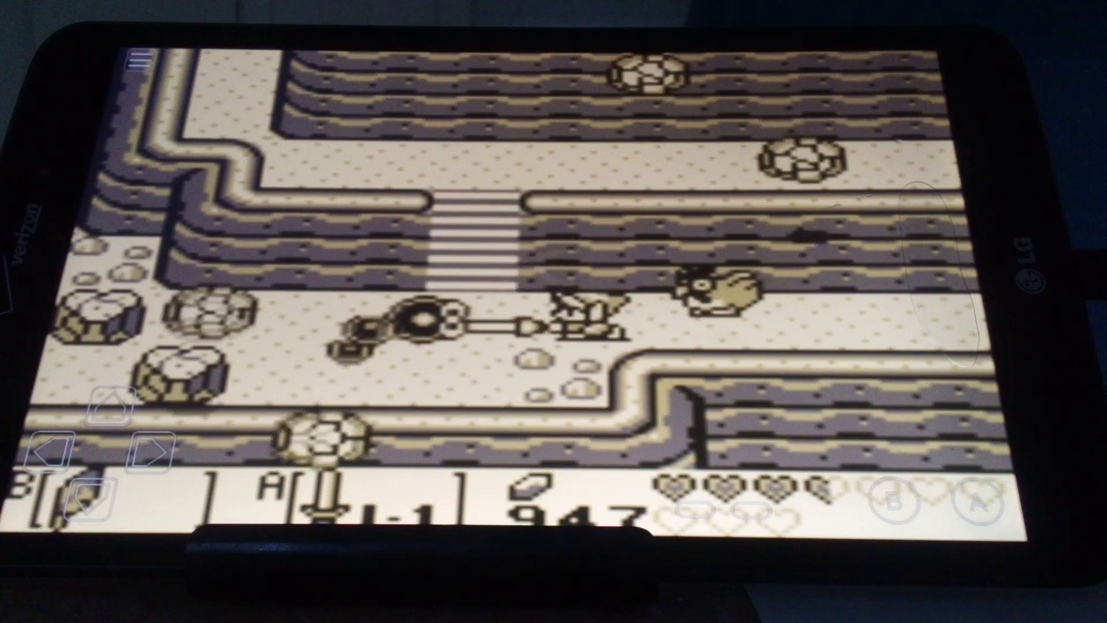
key("Left")
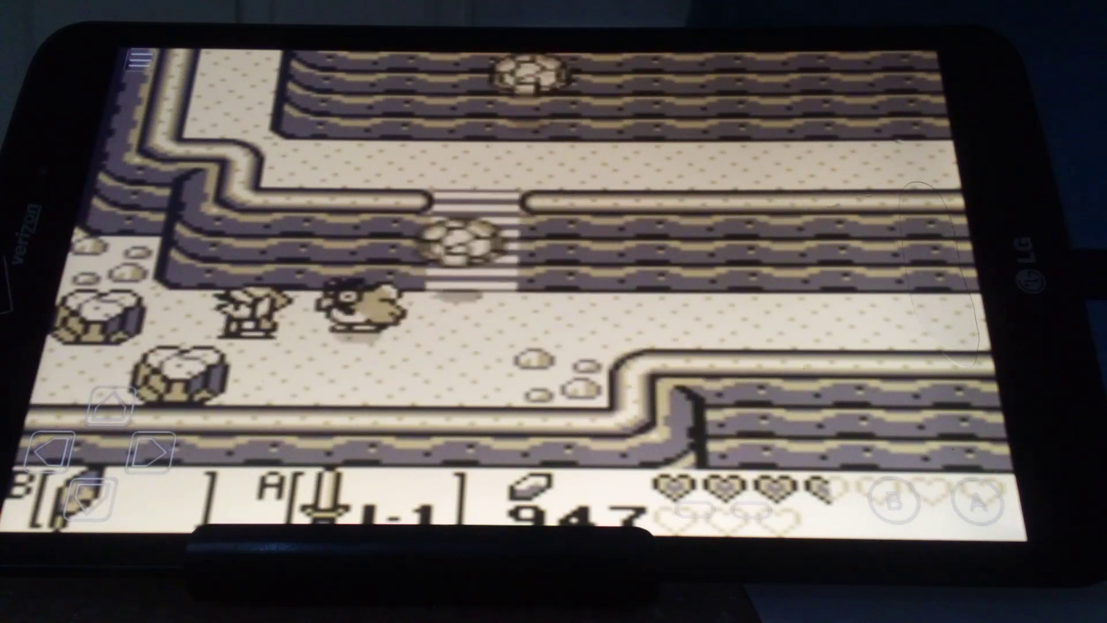
Step: Climb the terraced stairs past the boulders to reach the rocky summit plateau
key("Right")
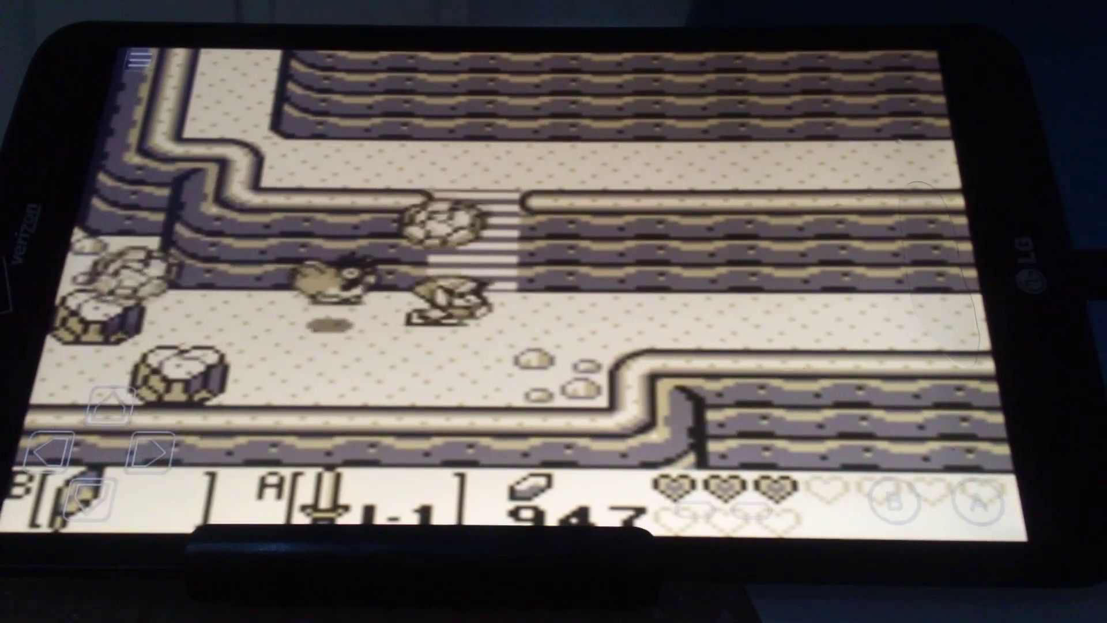
key("Up")
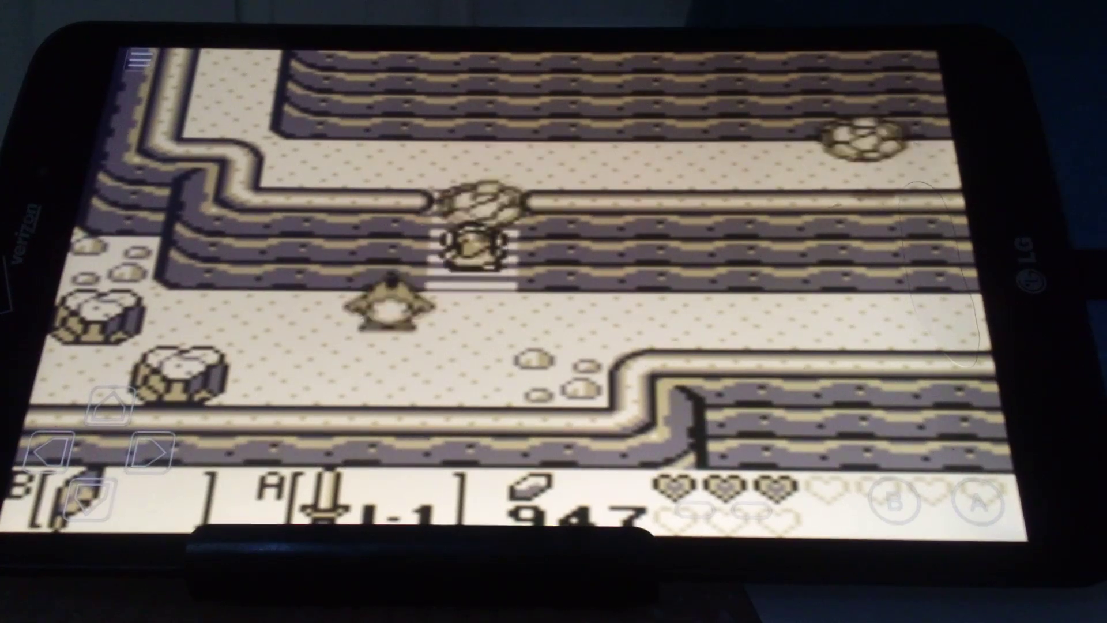
key("Up")
key("Right")
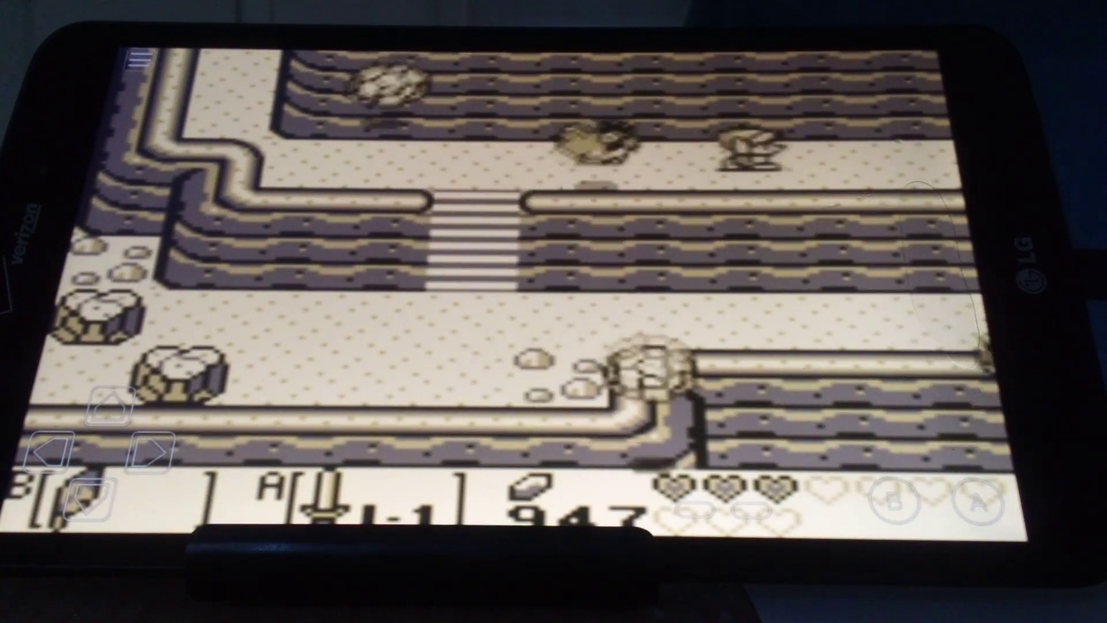
key("Right")
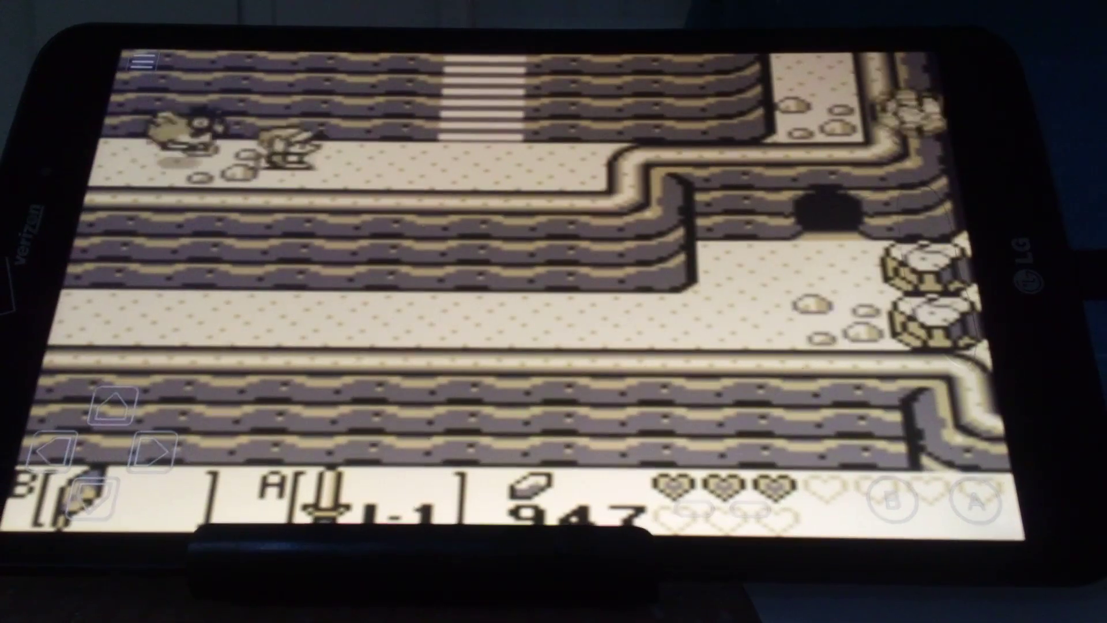
key("Right")
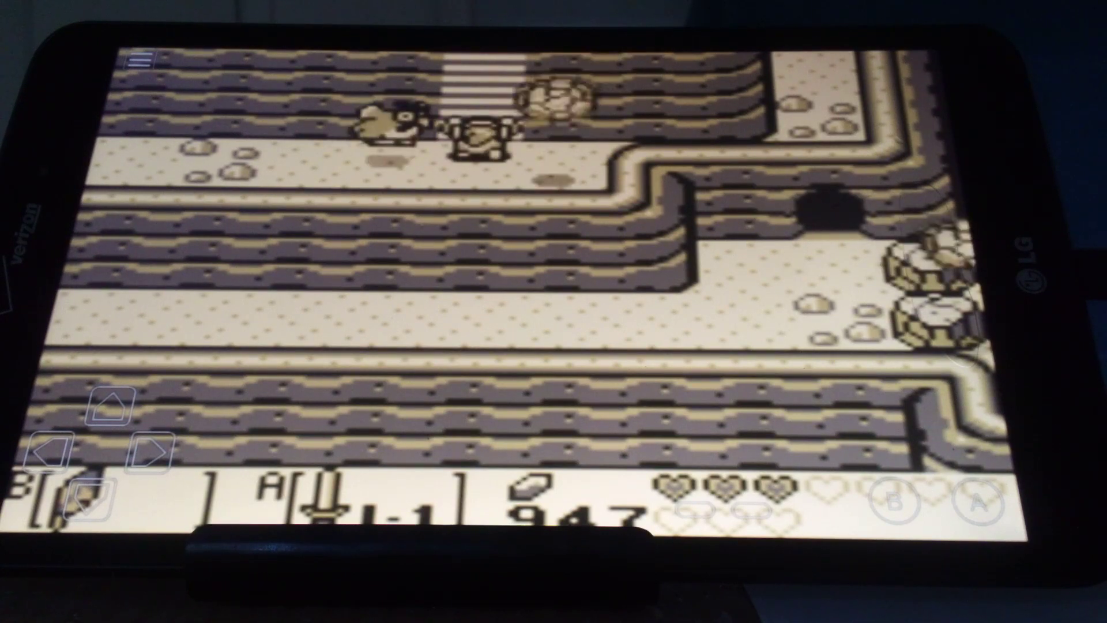
key("Up")
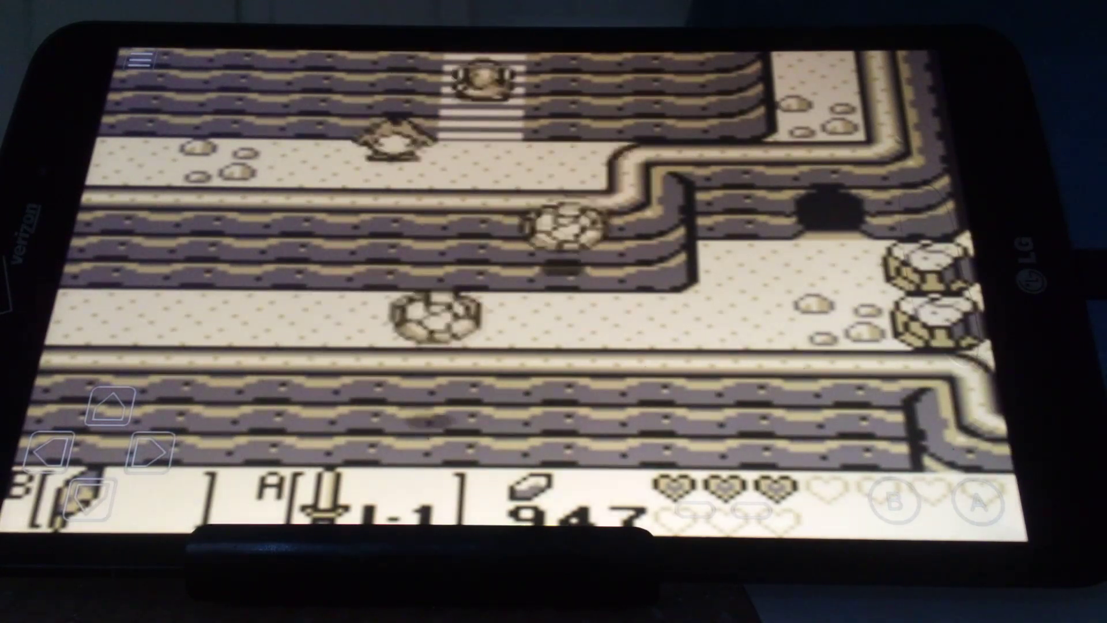
key("Up")
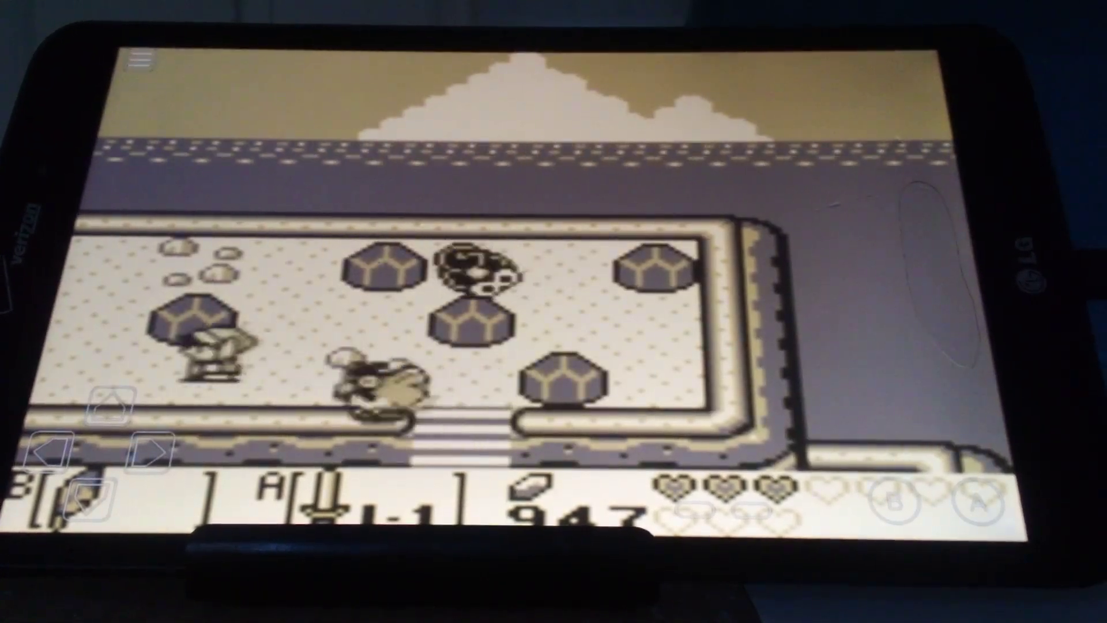
Step: Walk left, open the treasure chest, dismiss the message and move back right past the enemy
key("Left")
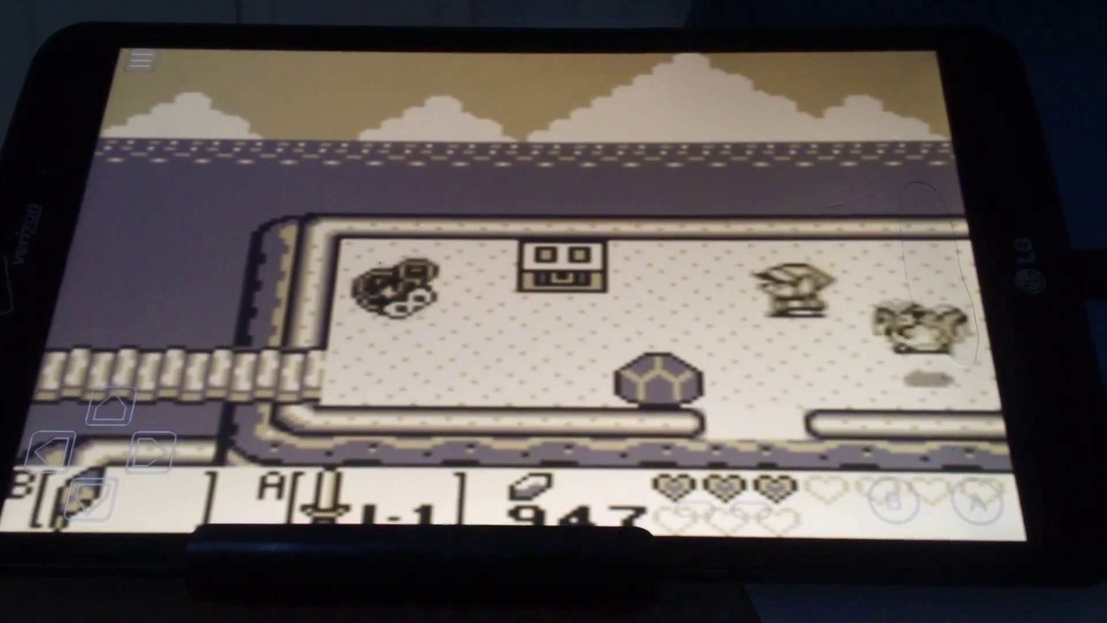
key("Left")
key("Up")
key("a")
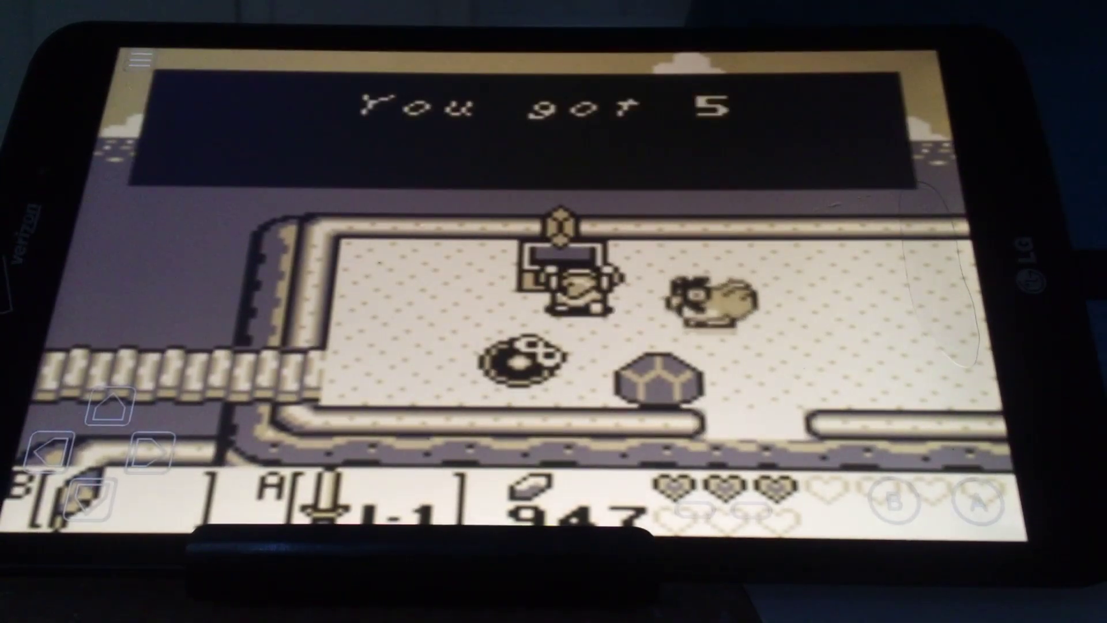
key("a")
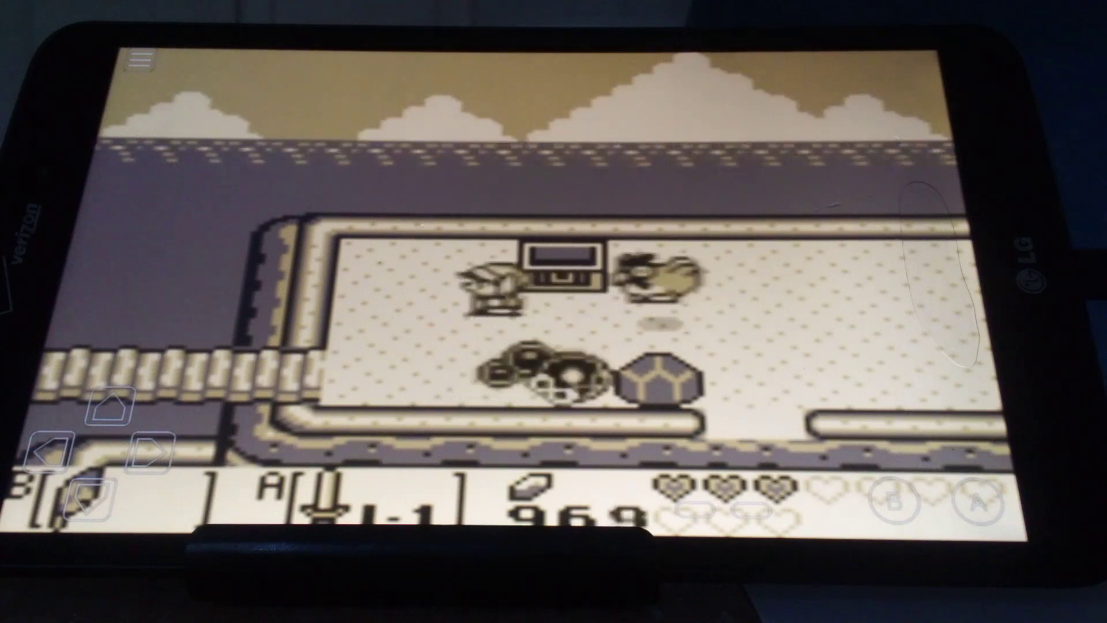
key("Left")
key("Left")
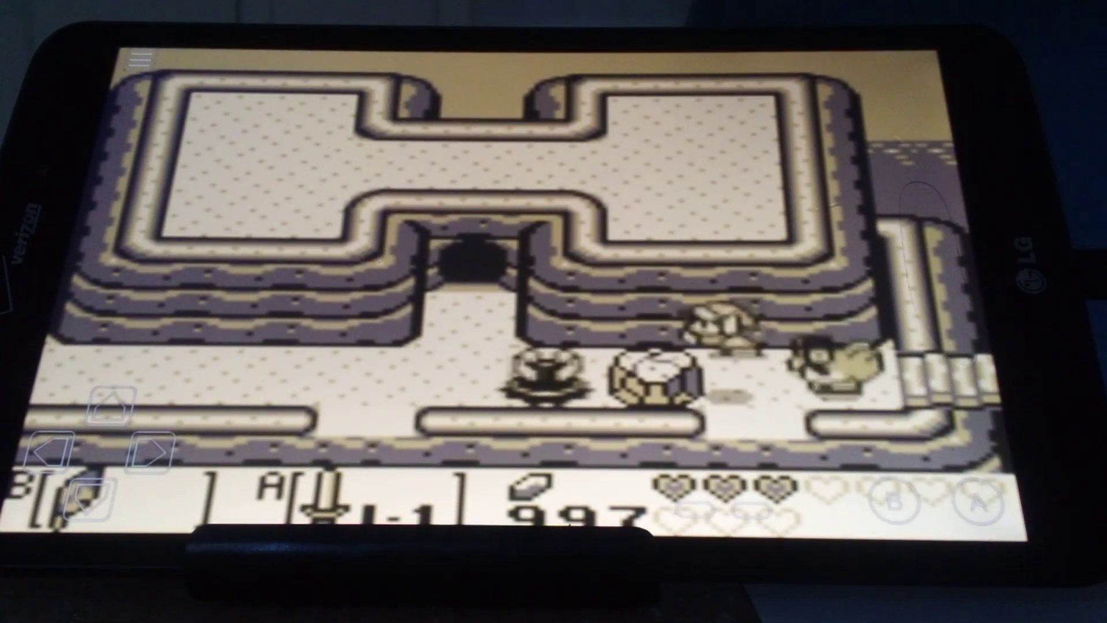
key("Right")
key("Right")
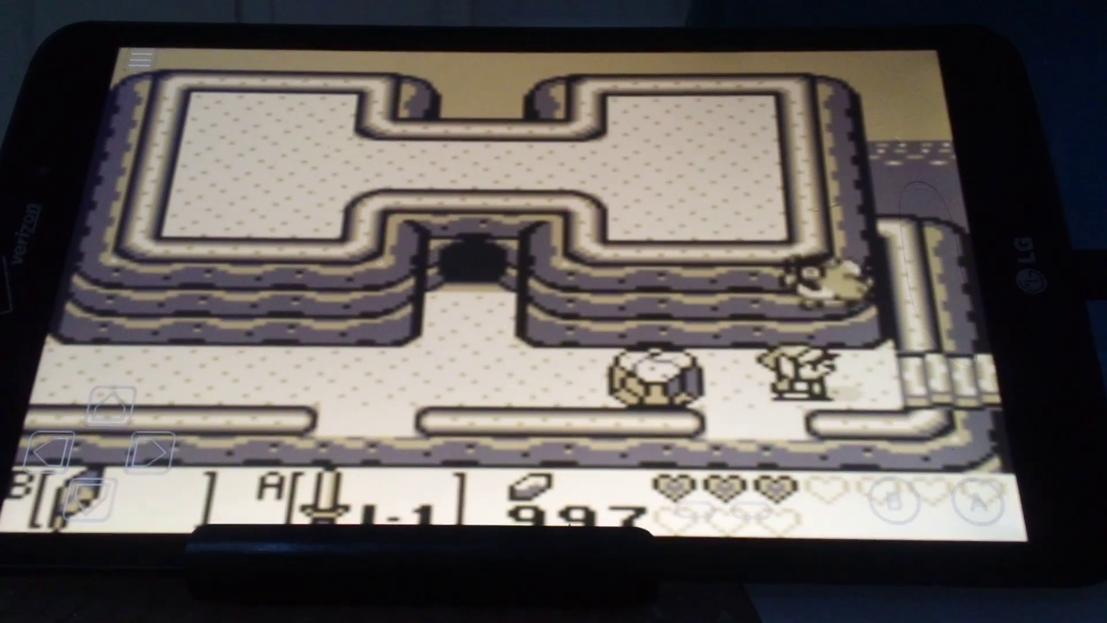
Step: Check the world map, then equip the L-2 power bracelet as the B item in place of the feather
key("BackSpace")
key("BackSpace")
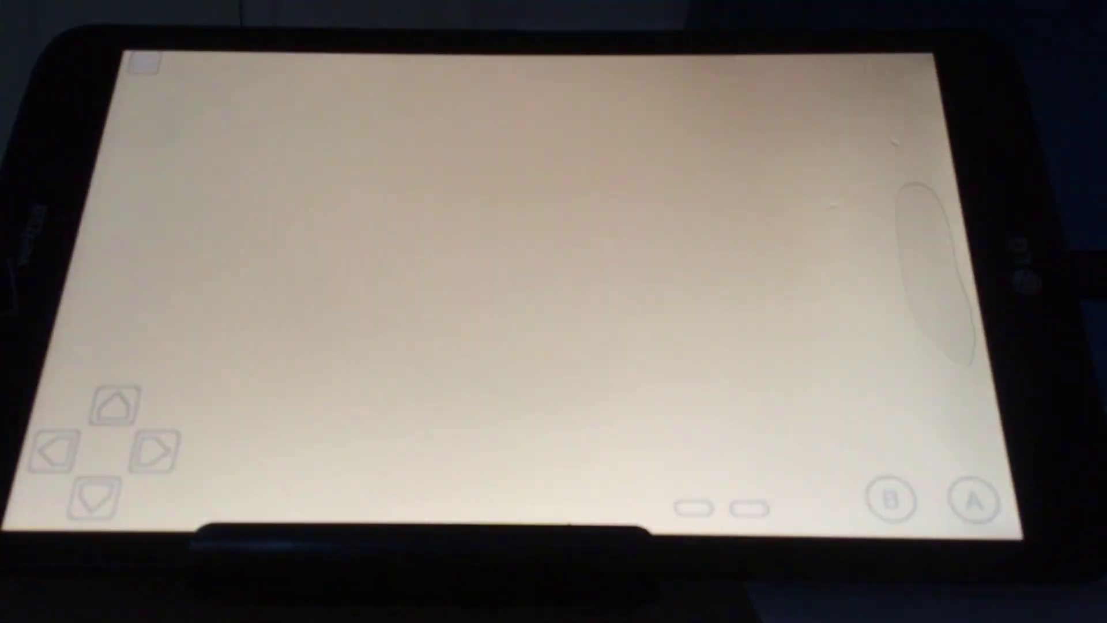
key("Return")
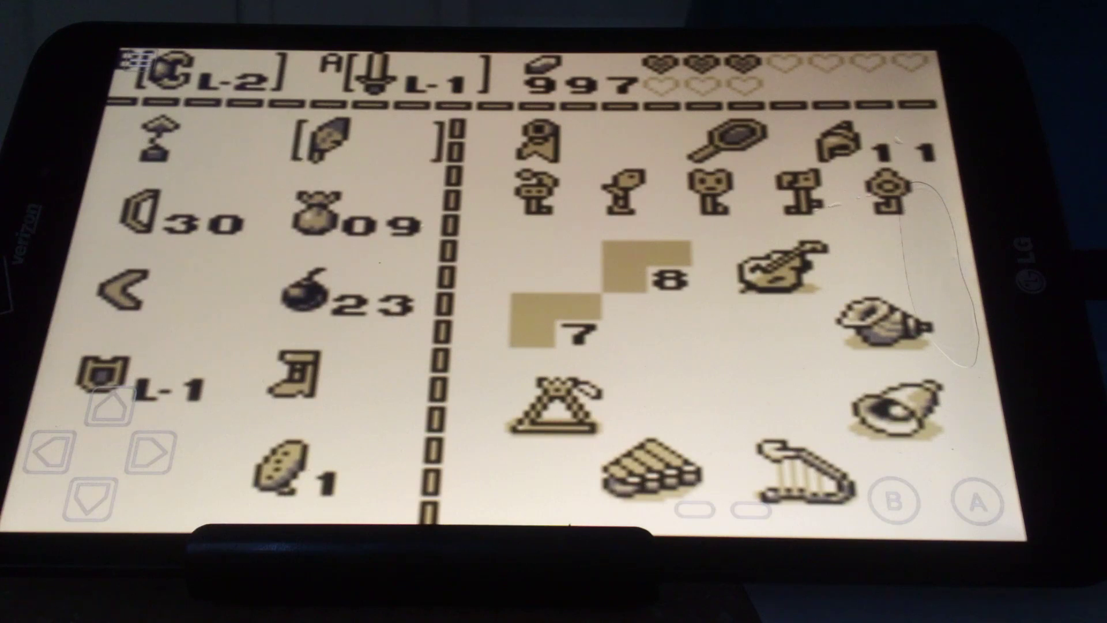
key("Return")
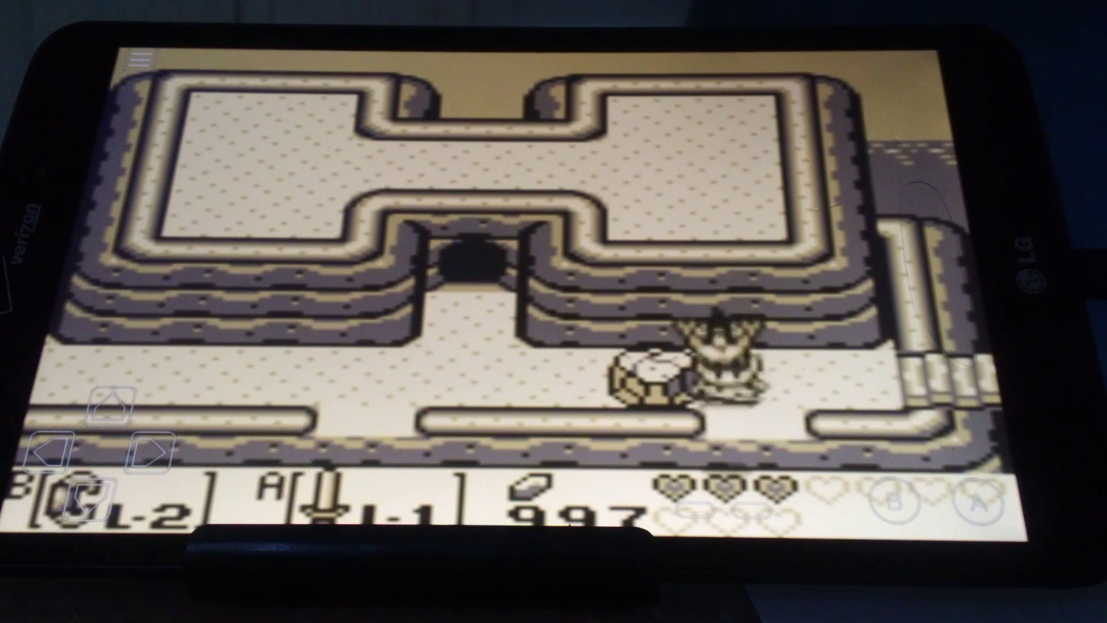
Step: Walk down, defeat the skull enemy, collect the heart and walk up to the top wall
key("Down")
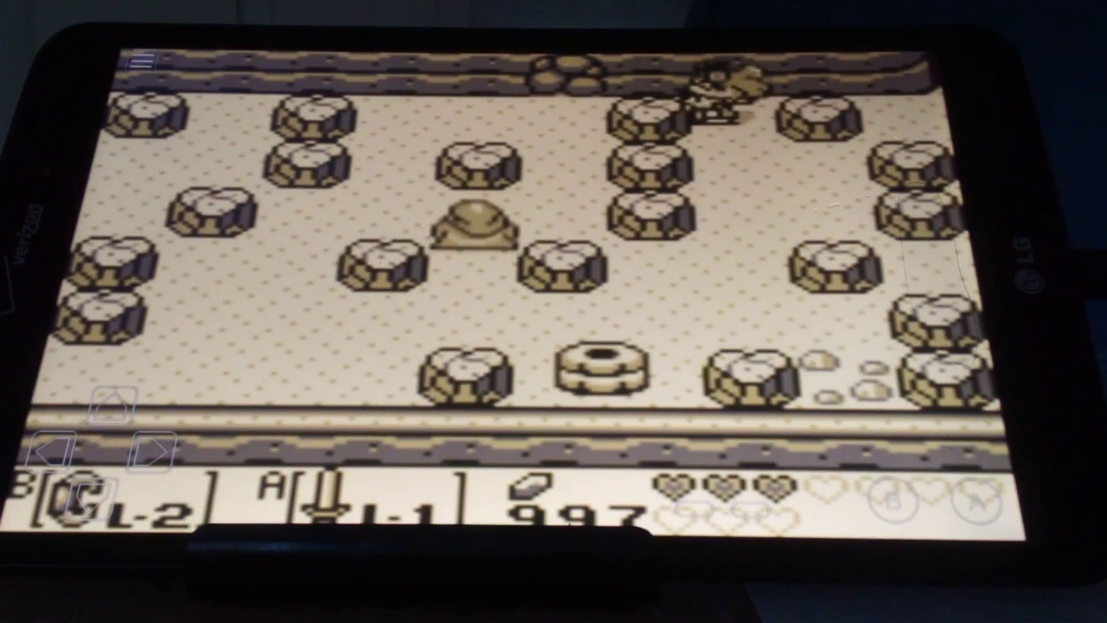
key("Down")
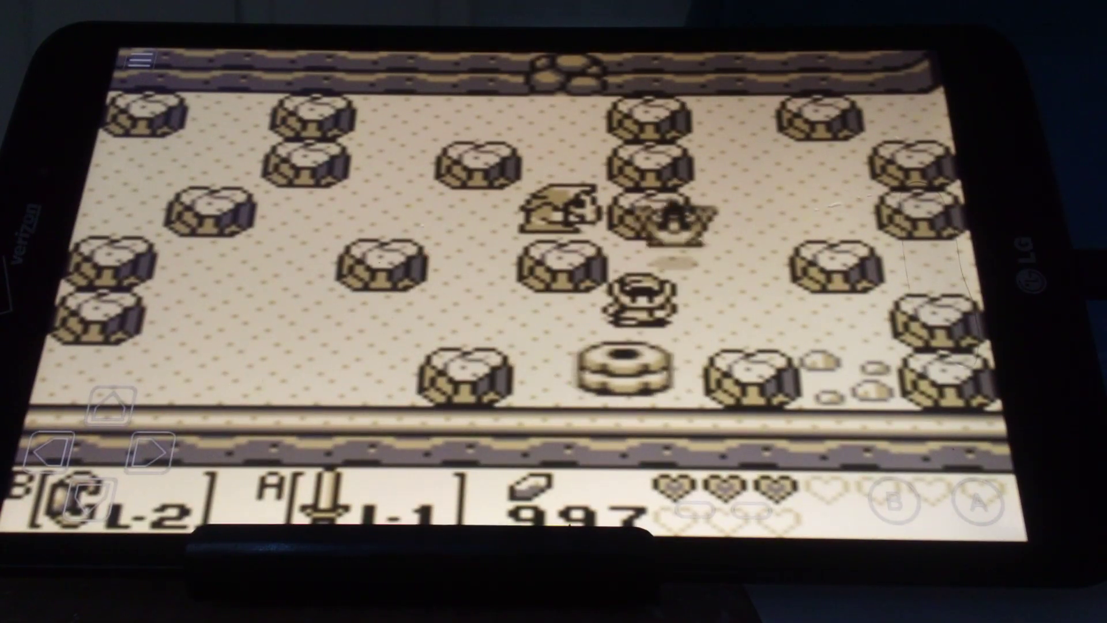
key("z")
key("z")
key("Down")
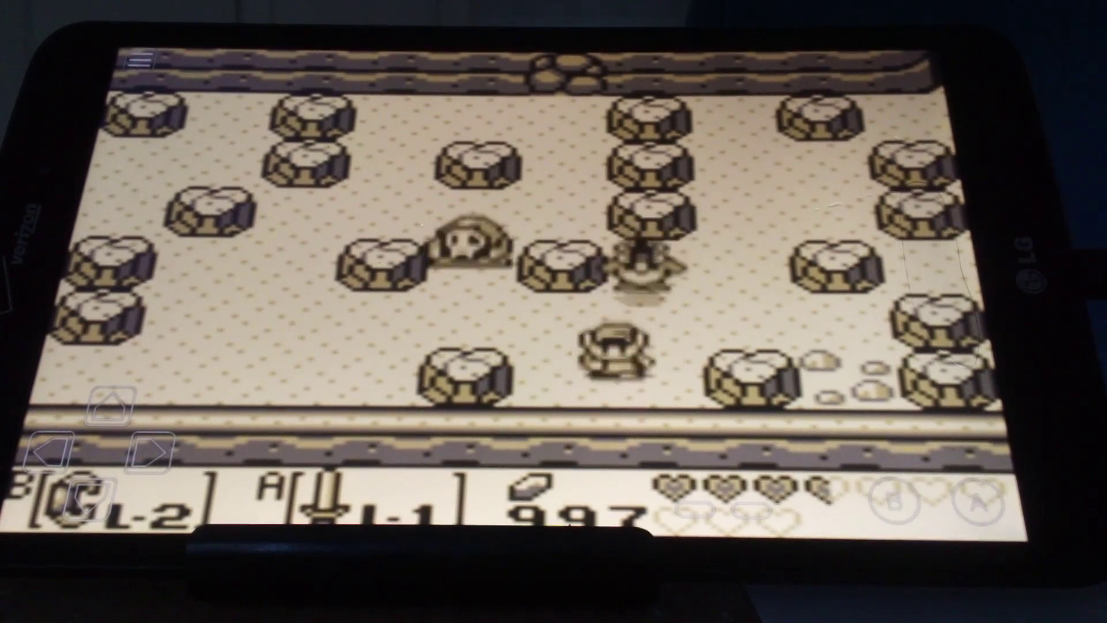
key("Left")
key("z")
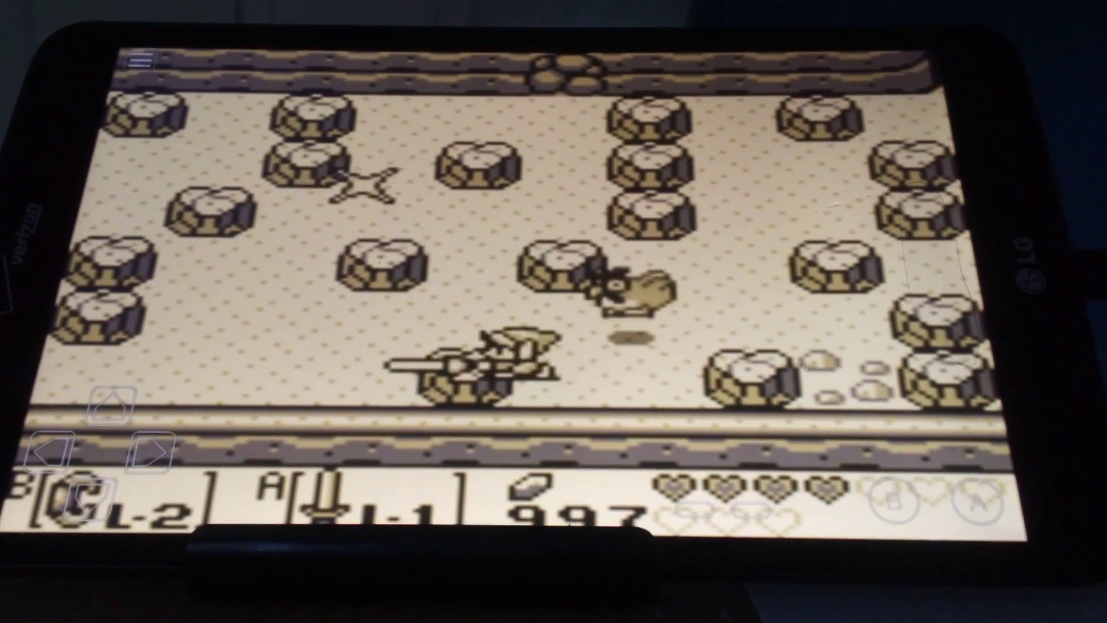
key("Up")
key("Up")
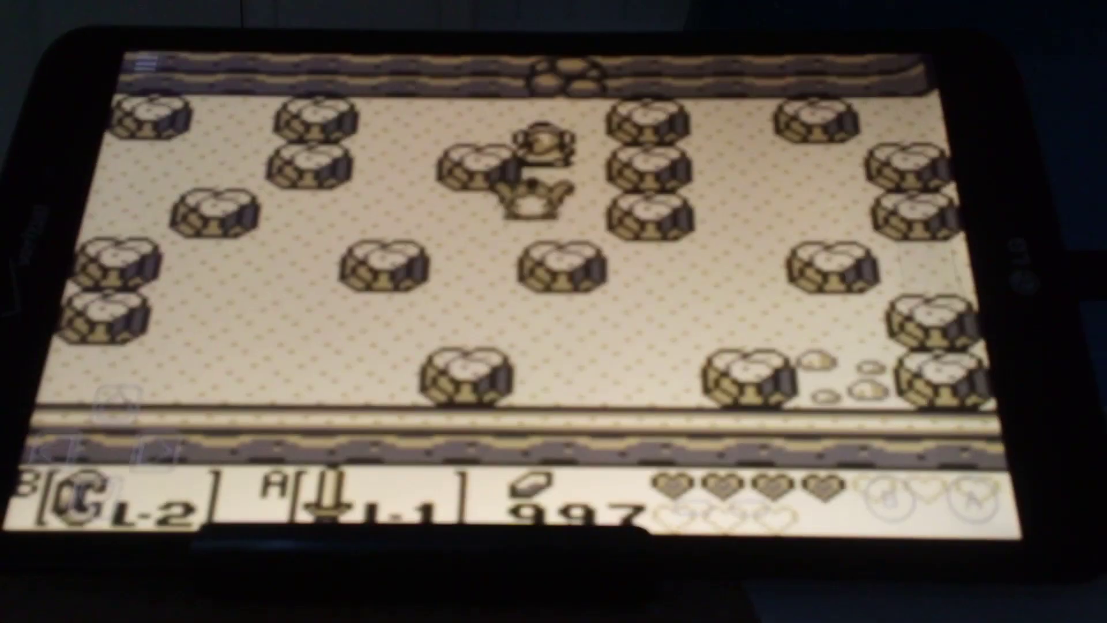
Step: Equip bombs, blast open the top wall and walk through the opening into the new passage
key("Return")
key("Down")
key("Down")
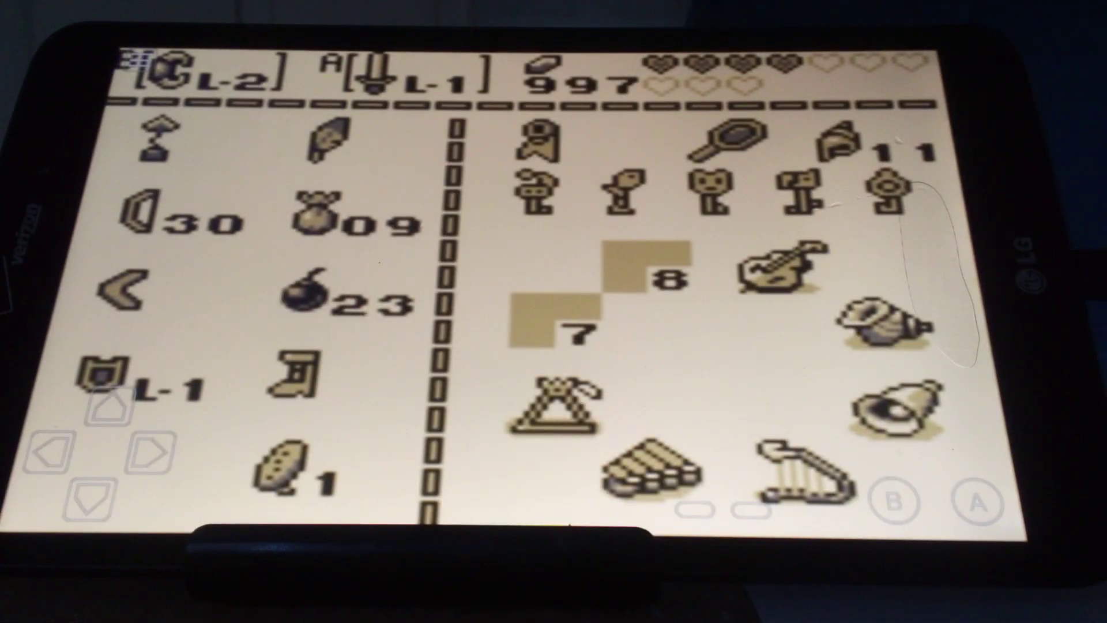
key("Return")
key("Up")
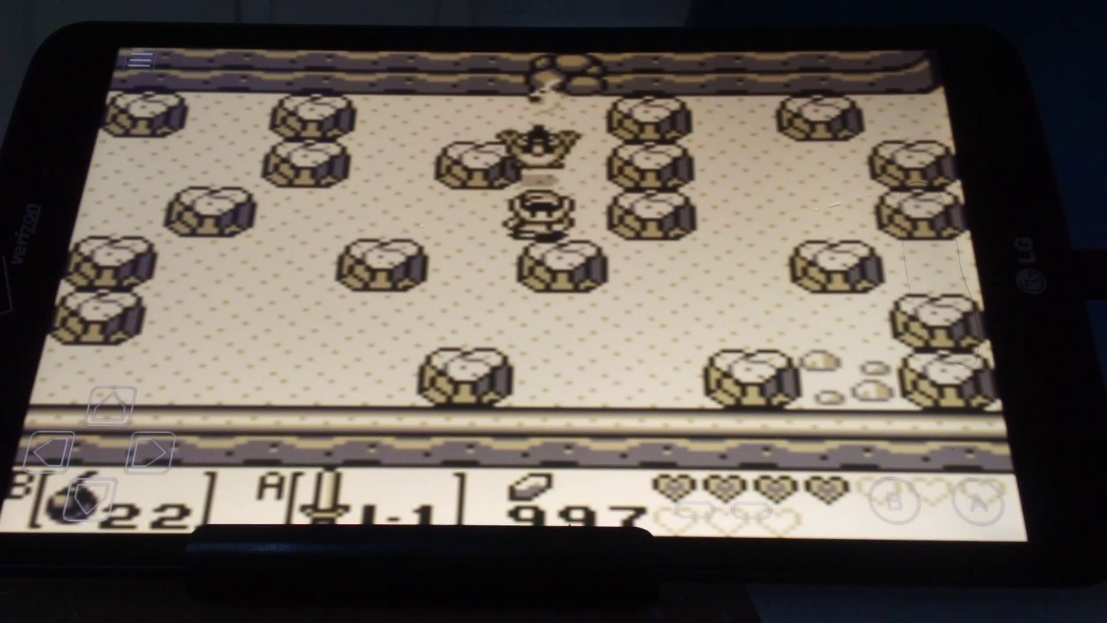
key("Up")
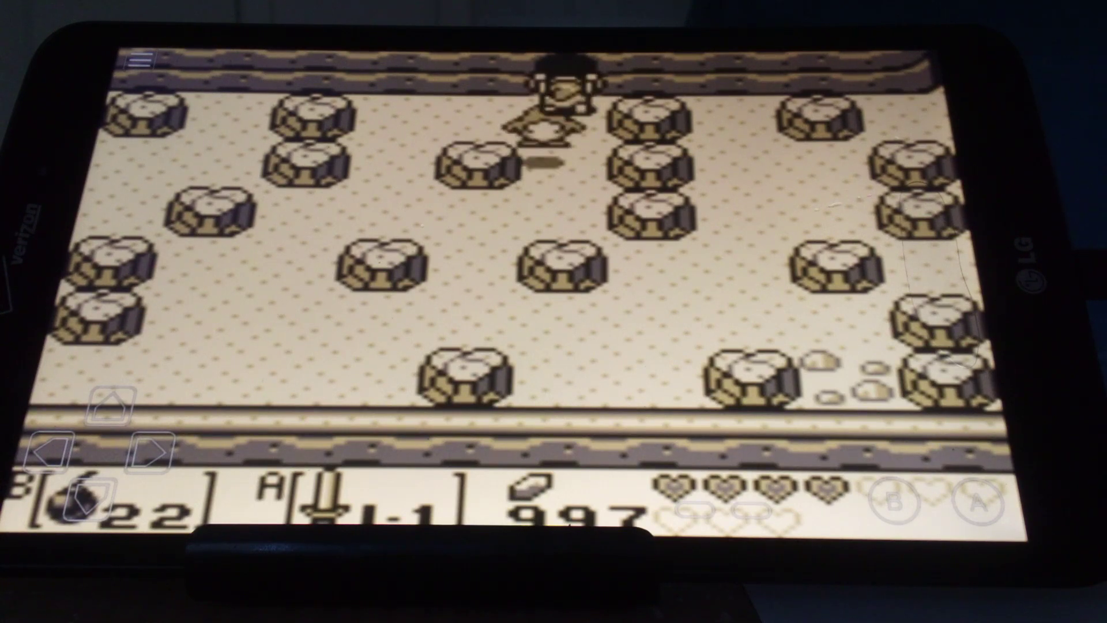
key("Up")
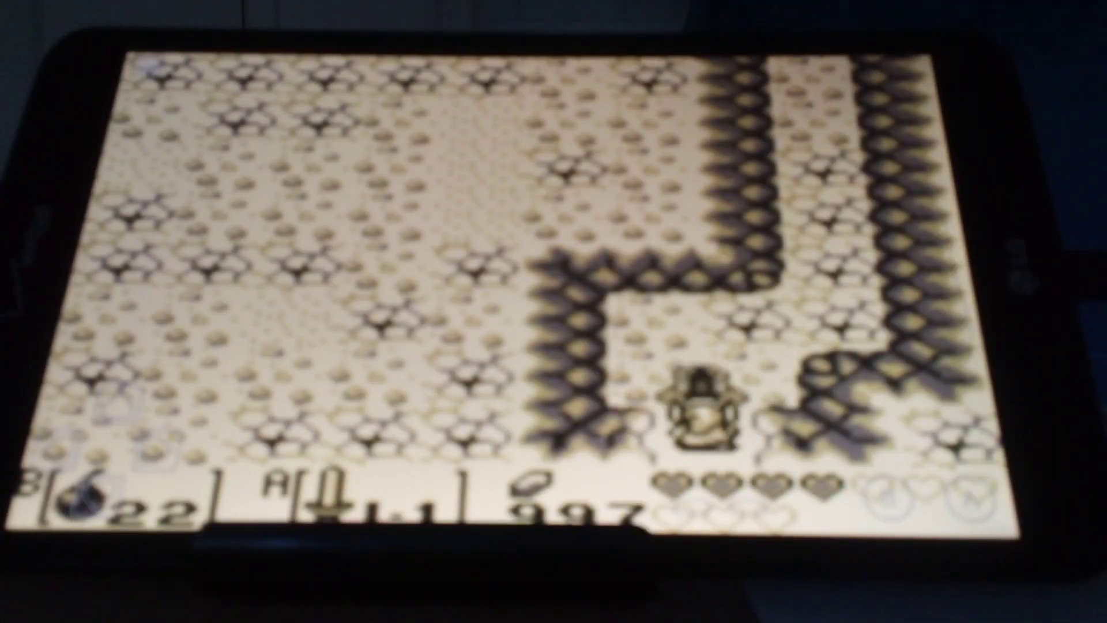
Step: Advance up through the cave rooms into the flame-trap corridor, taking hits
key("Up")
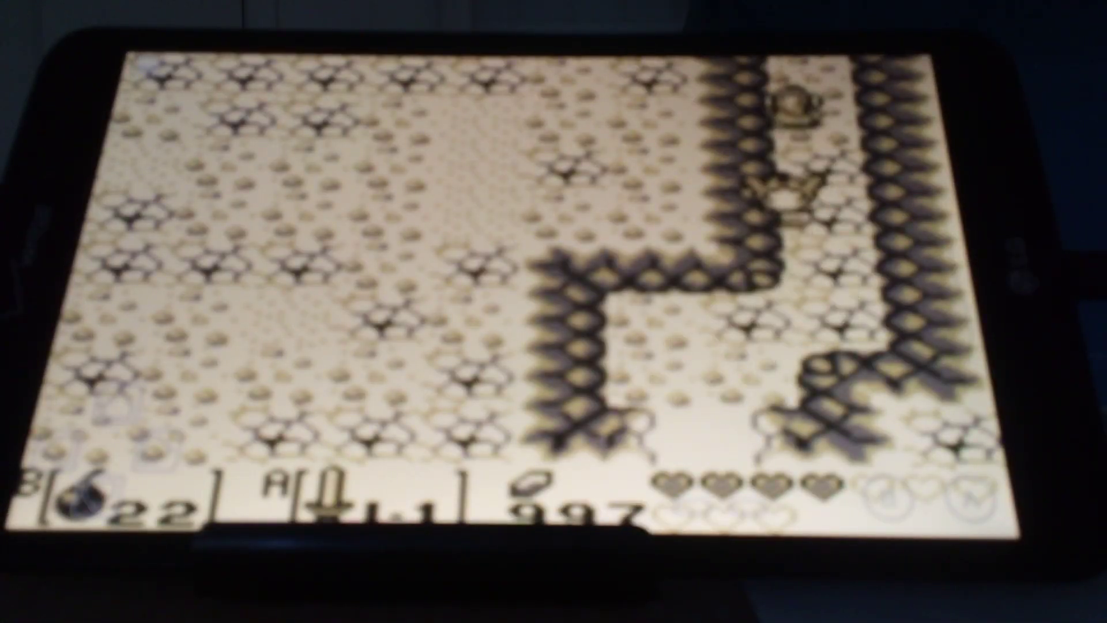
key("Up")
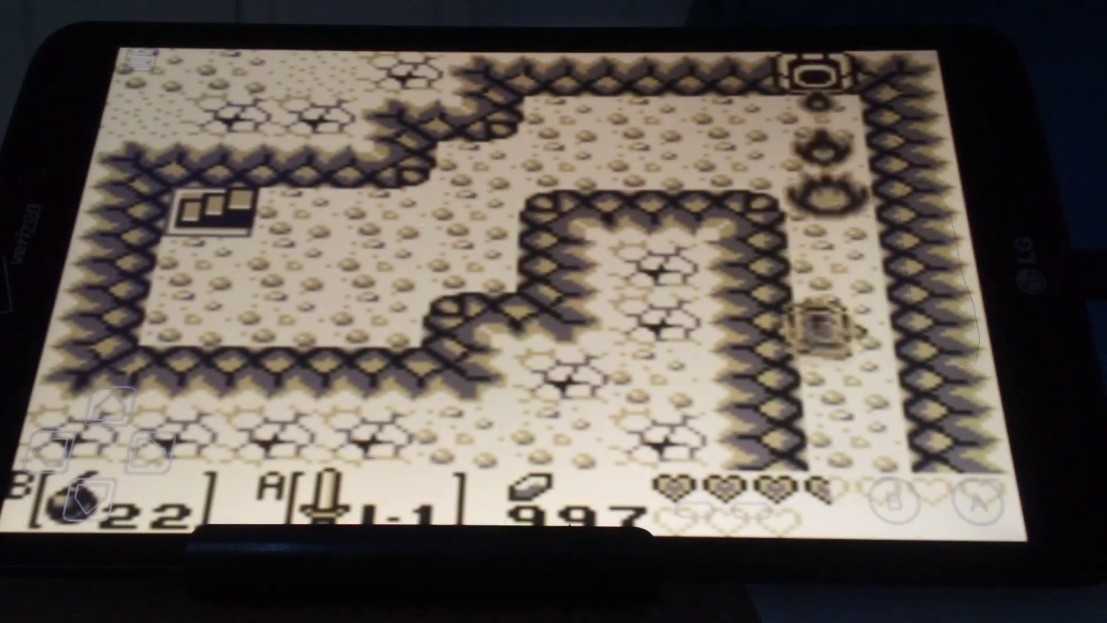
key("Up")
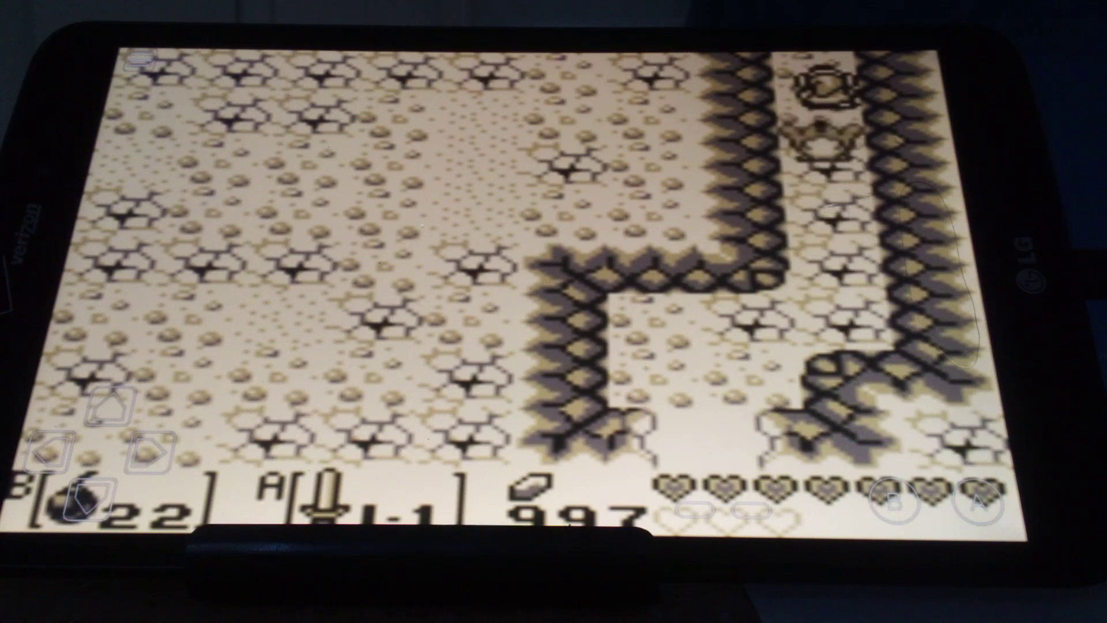
Step: Check the world map, then equip the L-2 item on A in place of the sword
key("BackSpace")
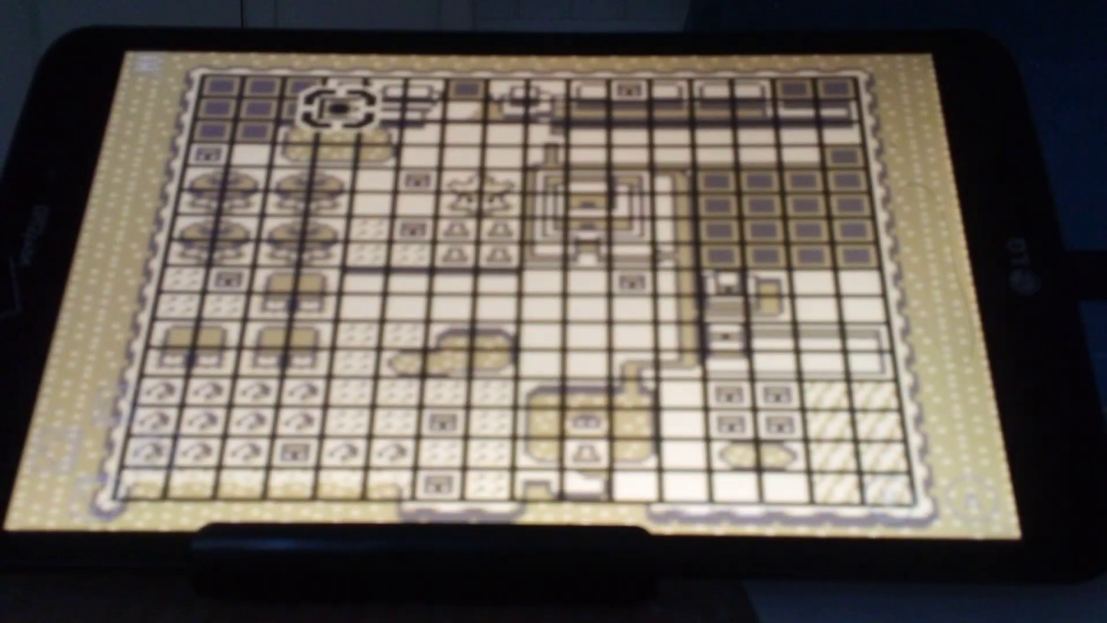
key("BackSpace")
key("Return")
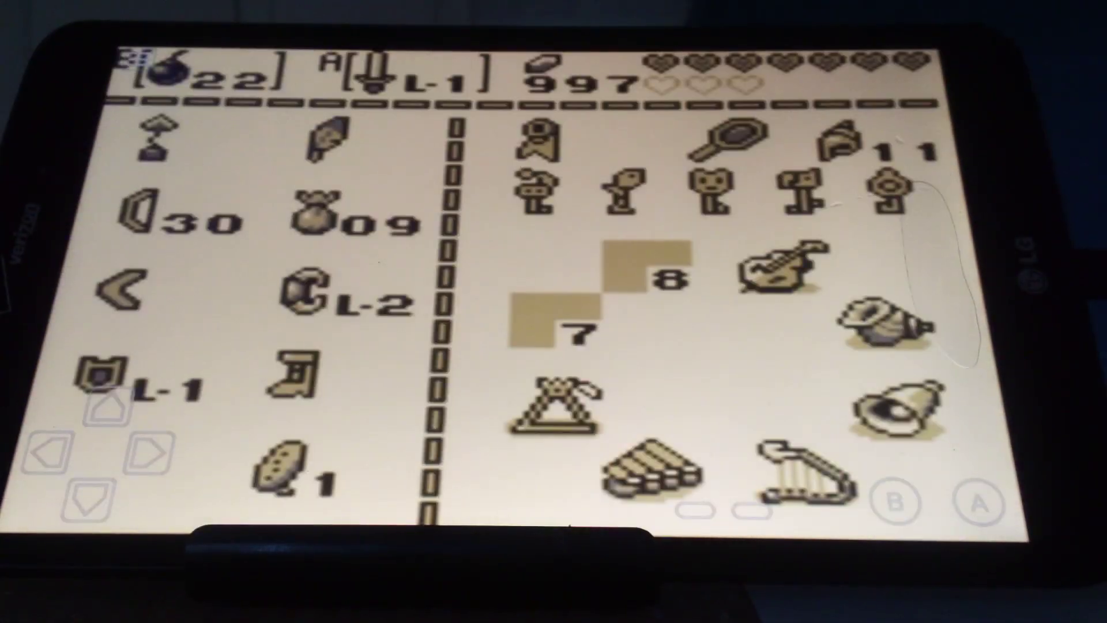
key("x")
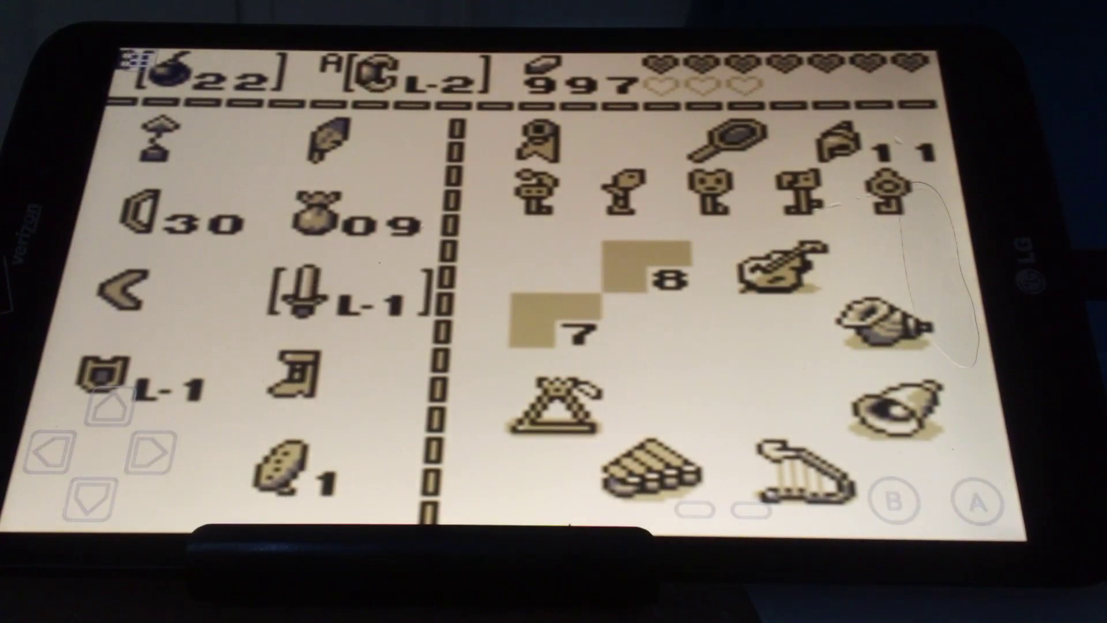
key("Return")
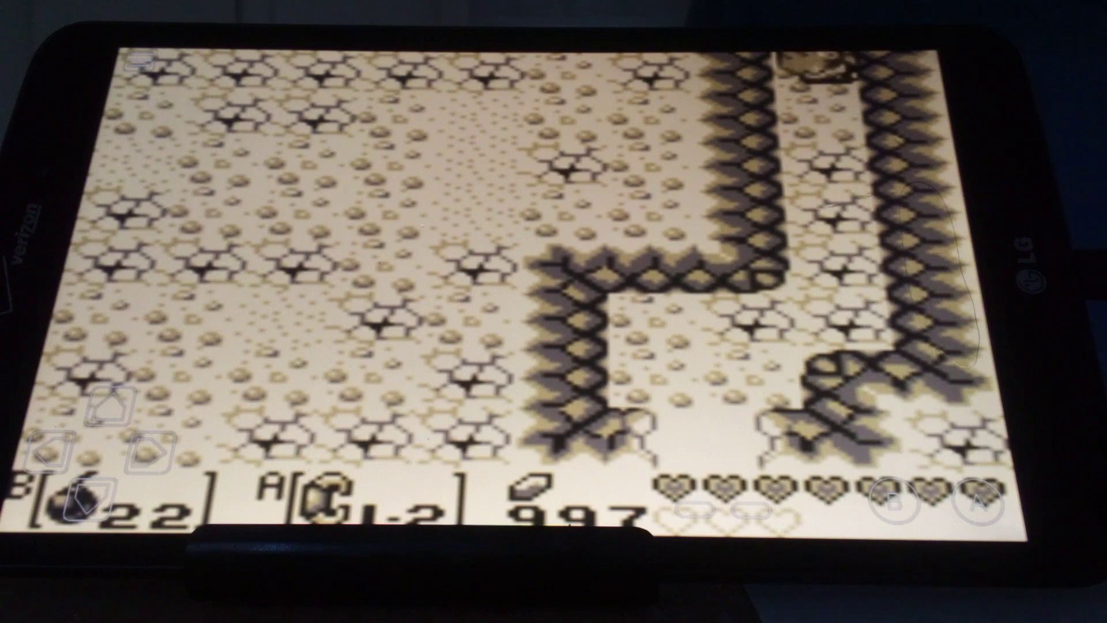
Step: Walk back up into the flame-trap room with the statue
key("Up")
key("Down")
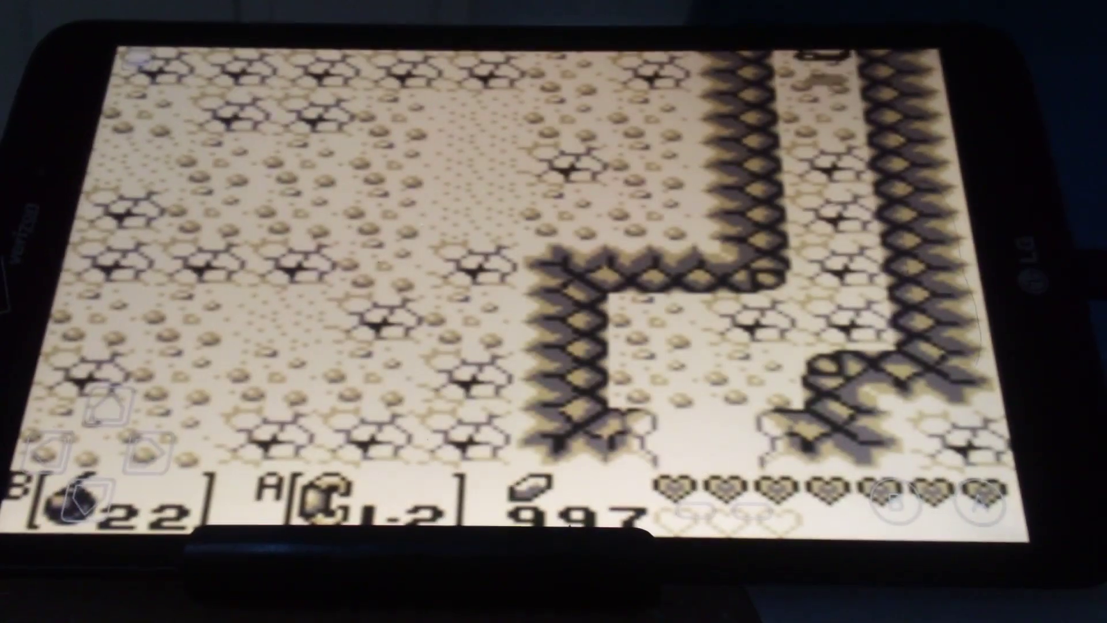
key("Down")
key("Up")
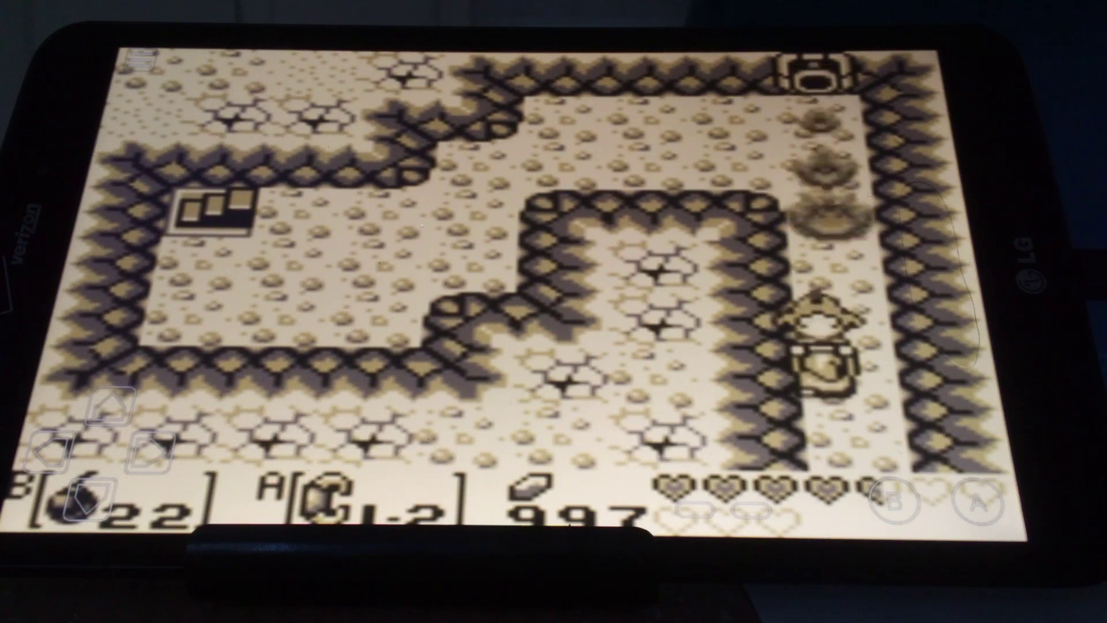
Step: Check the map, move the inventory cursor to the boots and resume play
left_click(692, 506)
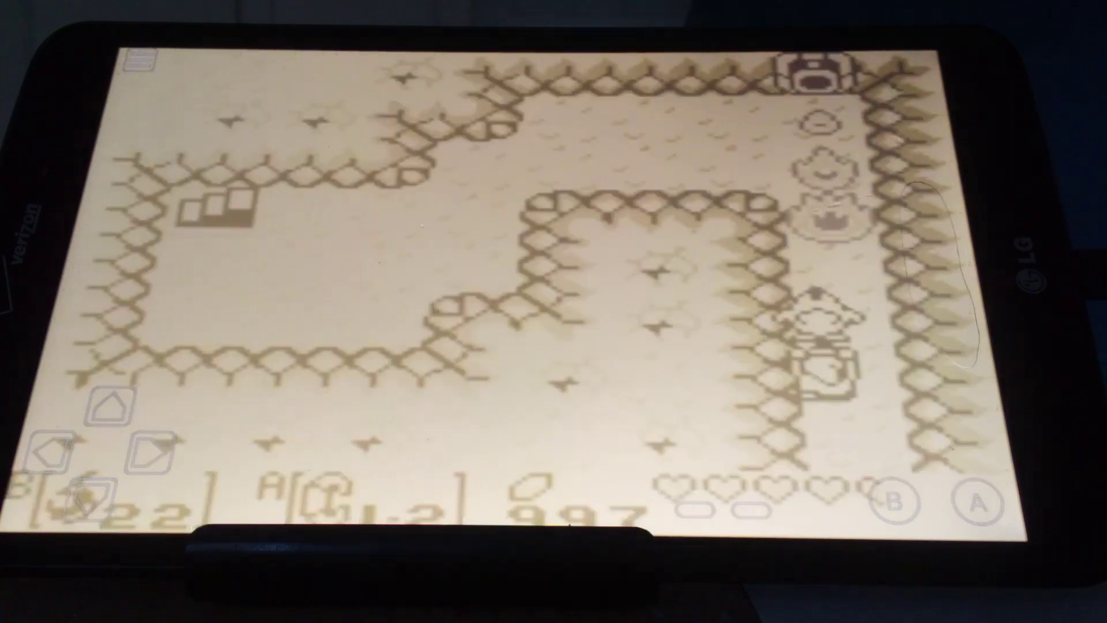
left_click(691, 508)
left_click(748, 508)
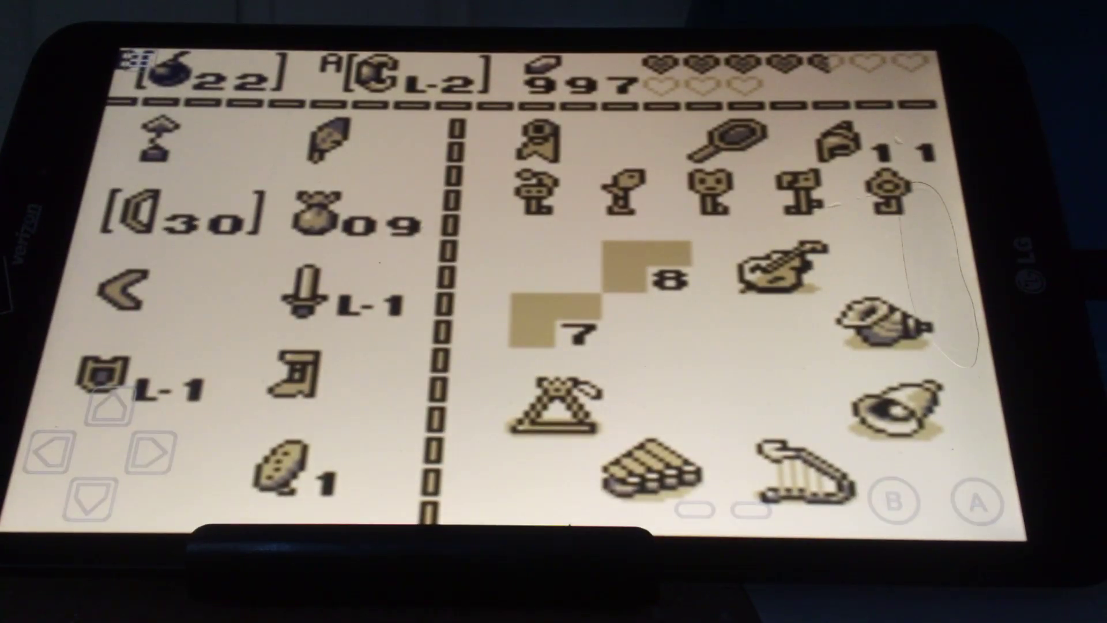
key("Down")
key("Right")
key("Up")
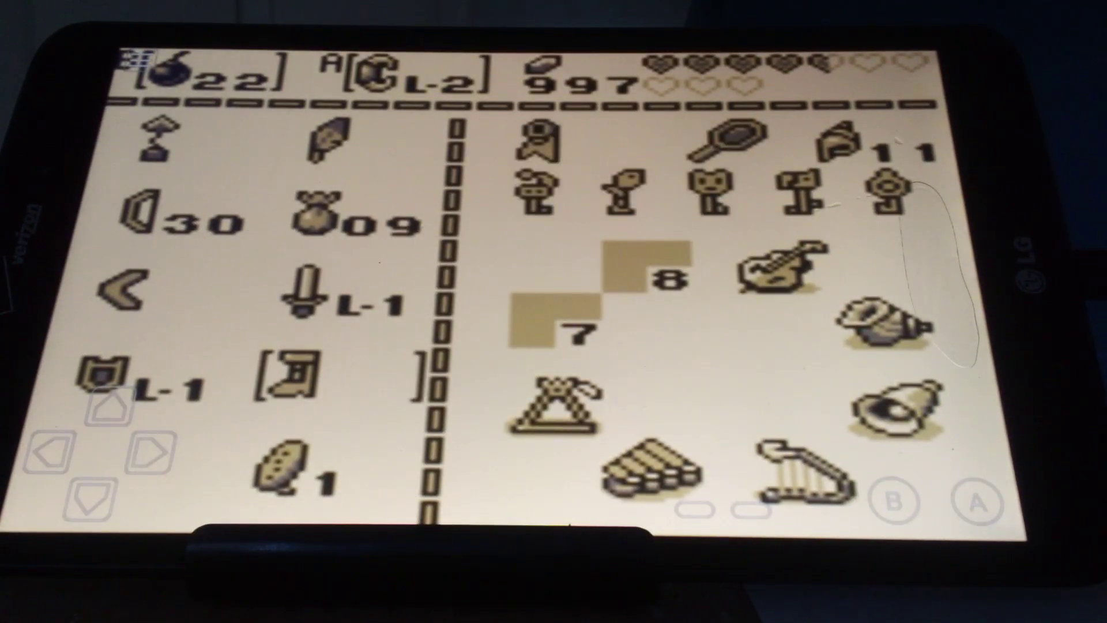
left_click(749, 508)
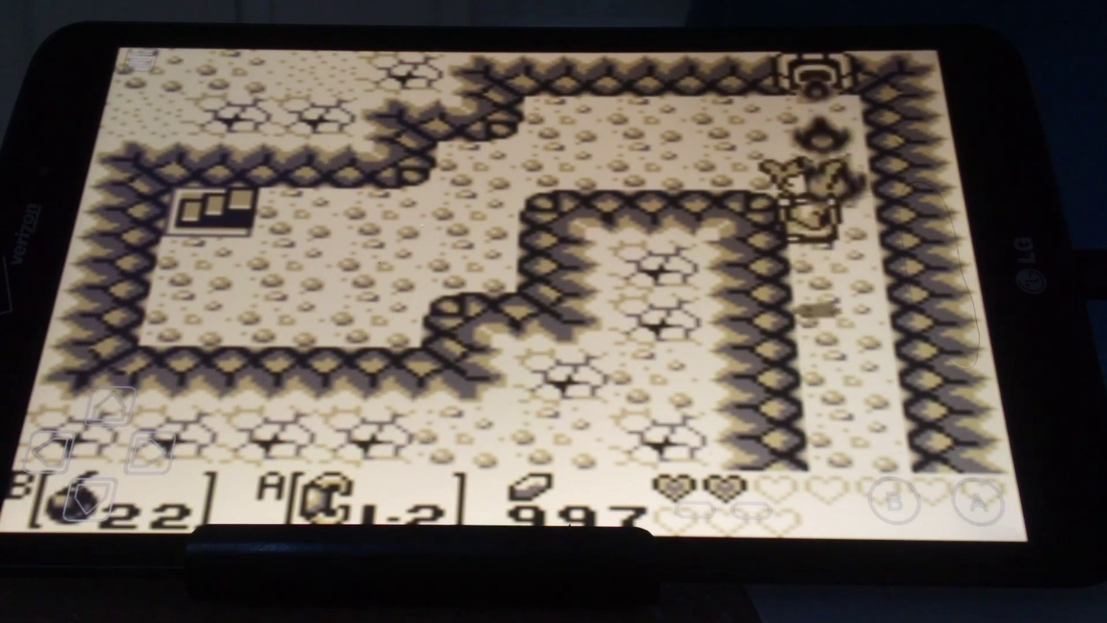
Step: Check the map again and push up into the statue's flames, dropping to two hearts
left_click(692, 507)
left_click(691, 507)
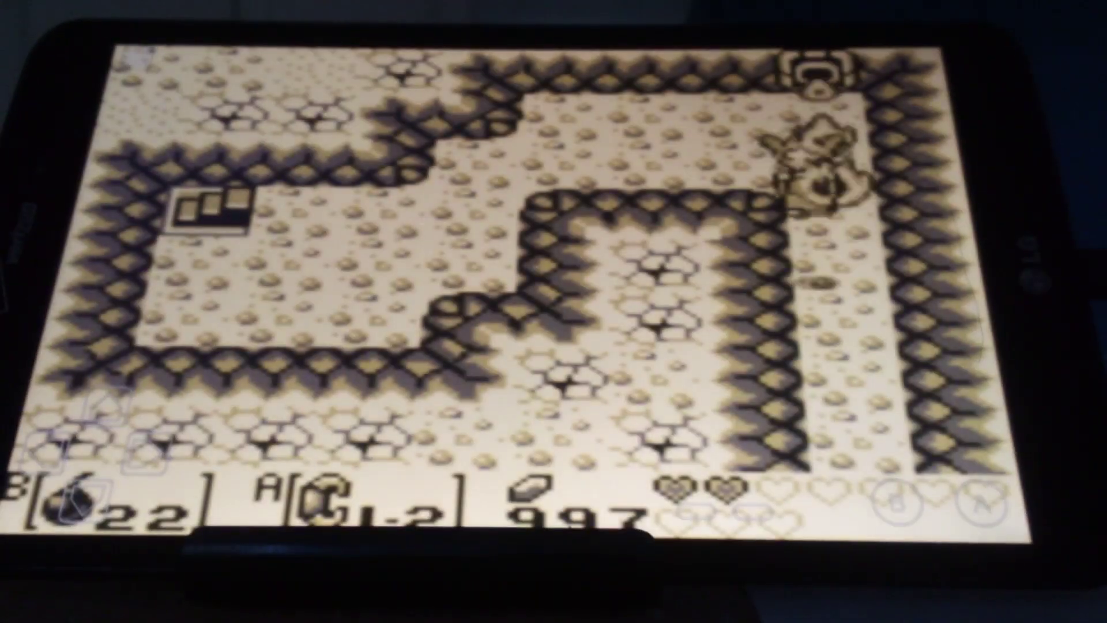
left_click(691, 514)
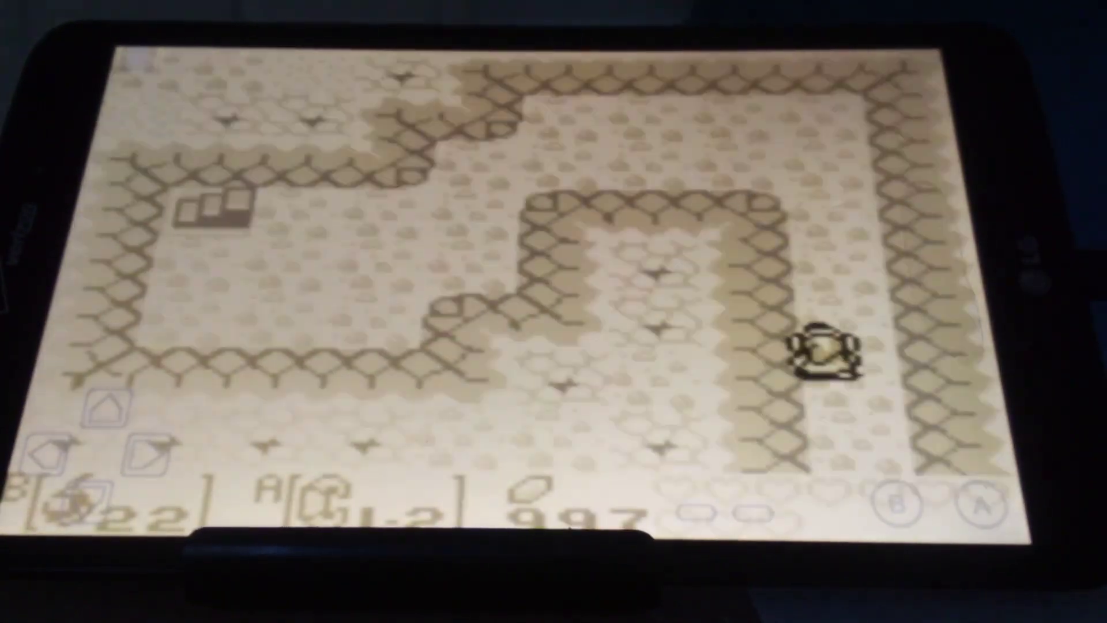